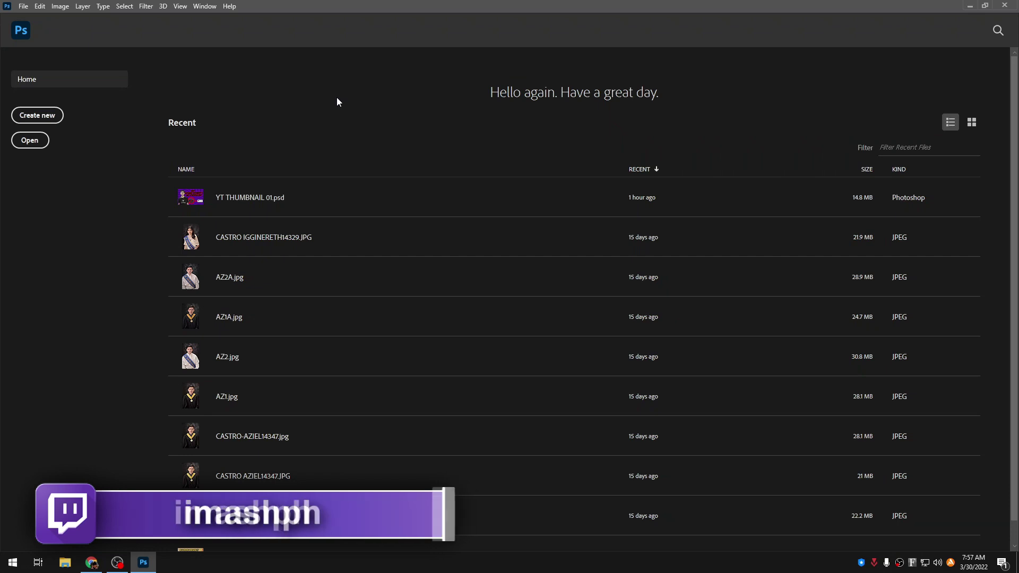
Create a new 1280 x 720 px document at 72 ppi with an artboard from the recent custom preset
key(ctrl+n)
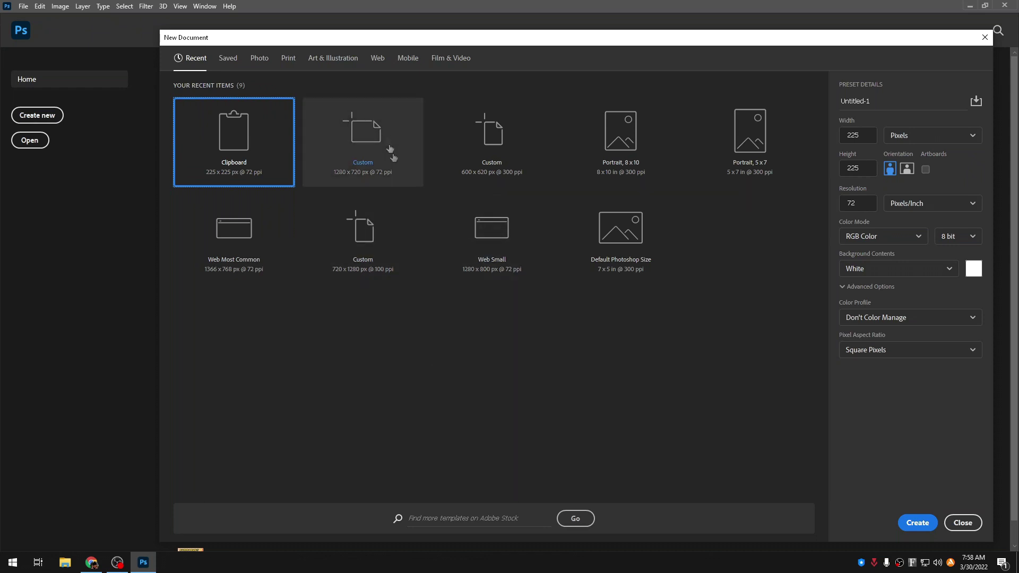
click(373, 133)
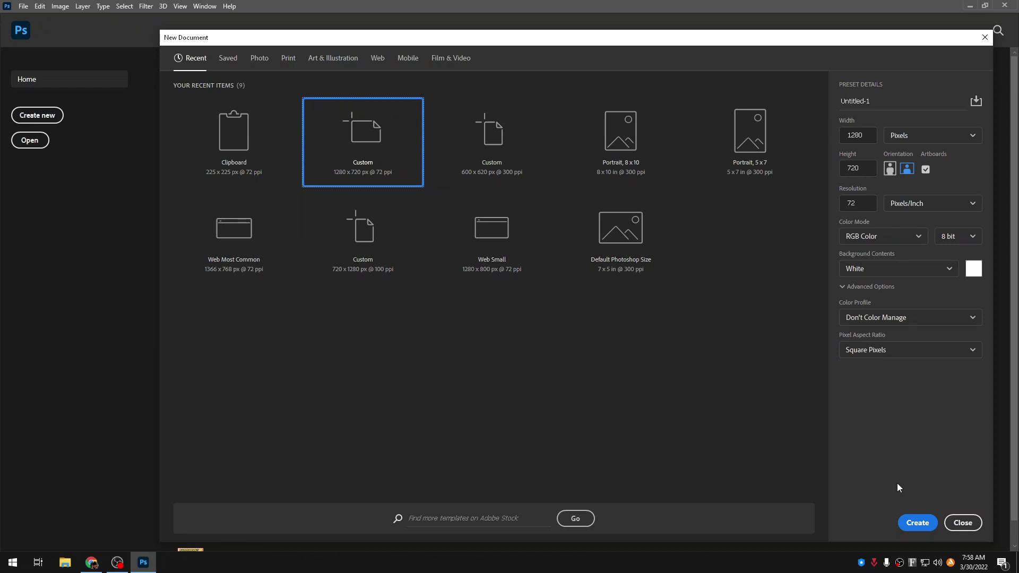
click(923, 524)
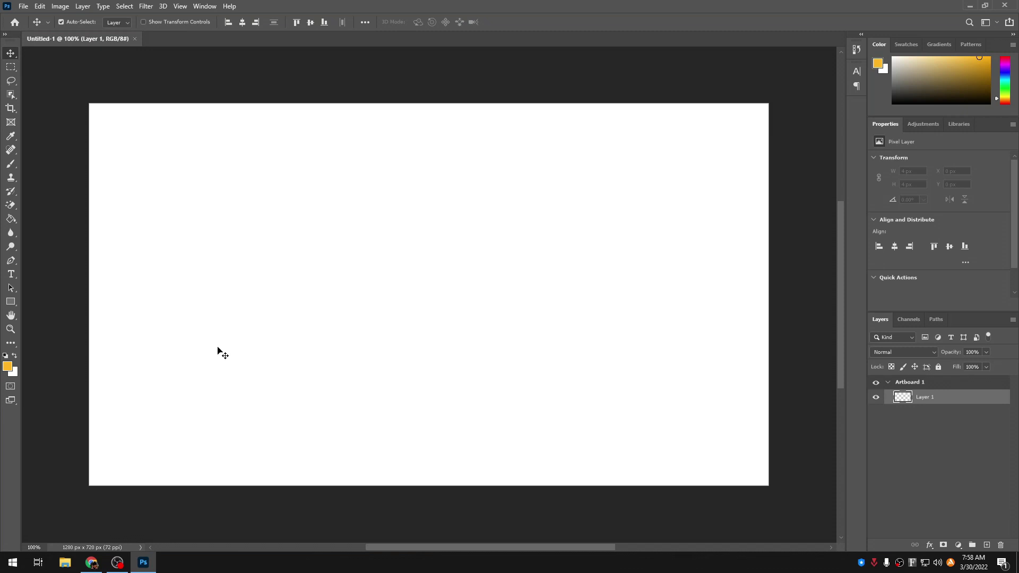
Switch to Chrome and search Google Images for "psychedelic"
click(91, 563)
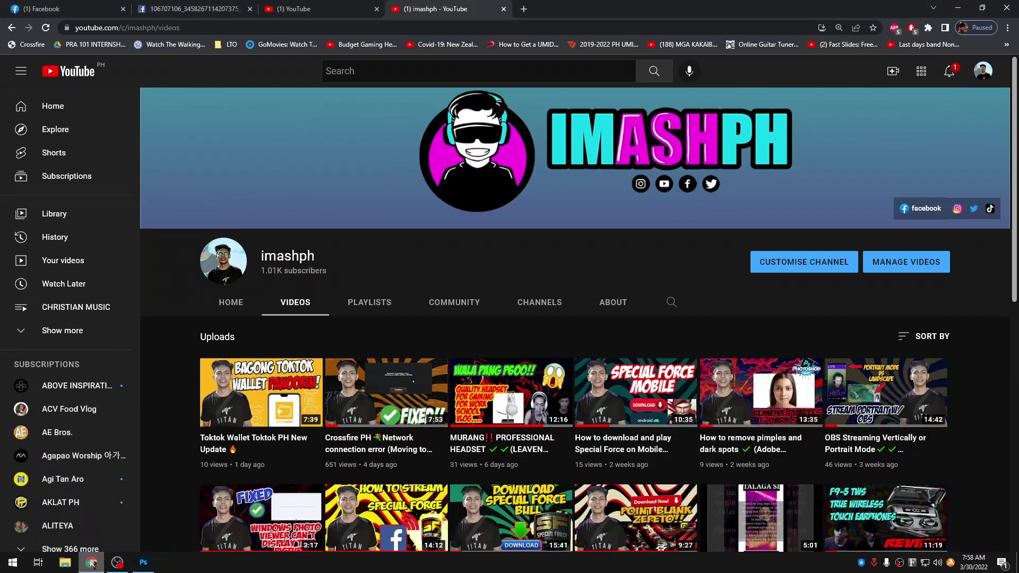
click(528, 27)
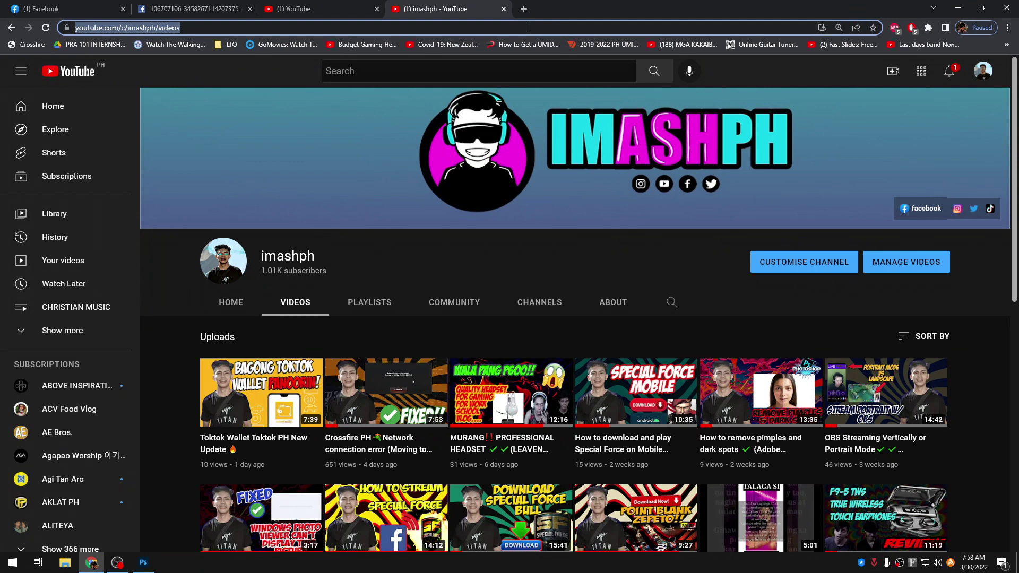
text(psy)
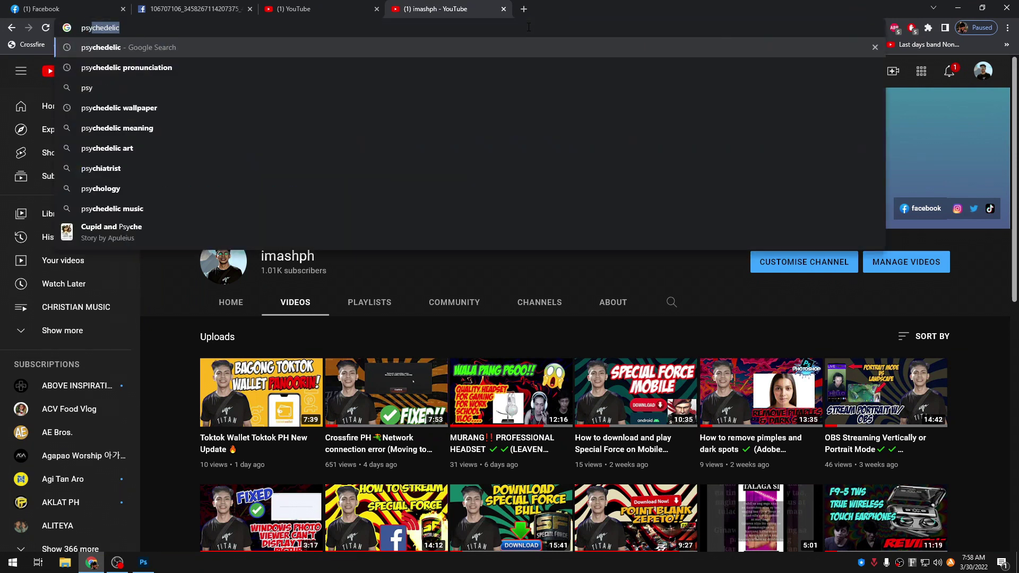
key(Return)
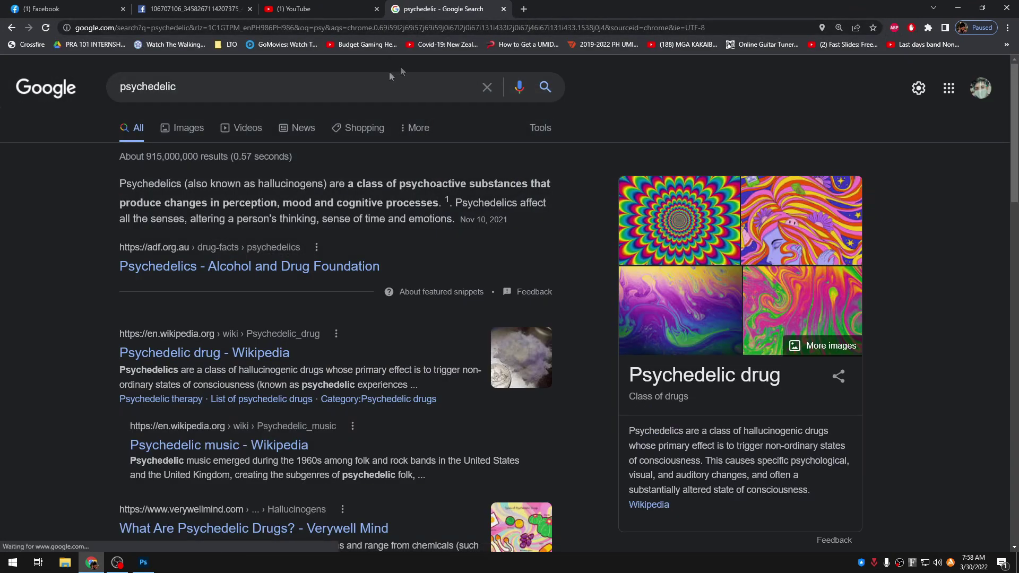
click(195, 129)
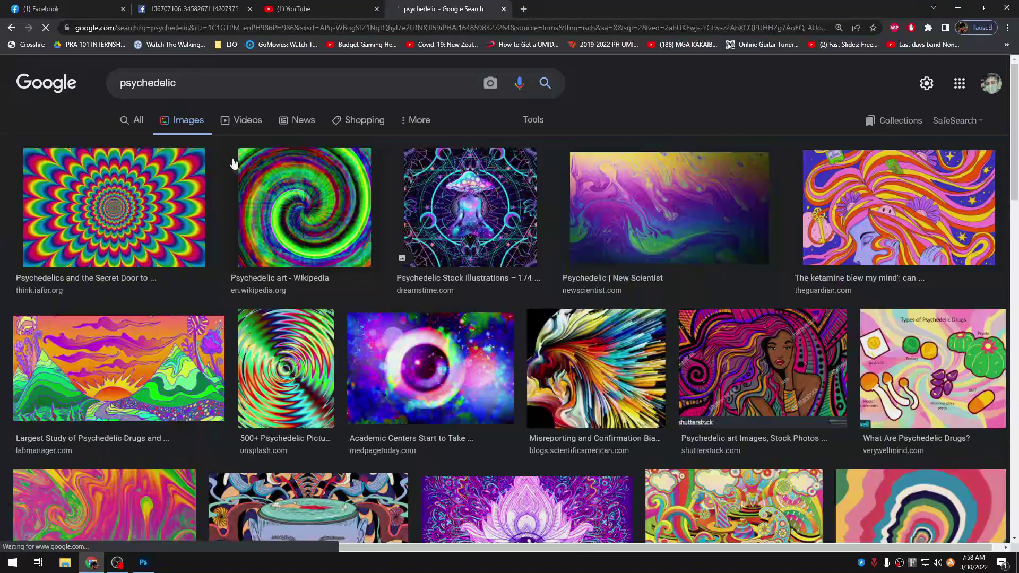
drag(304, 190, 120, 201)
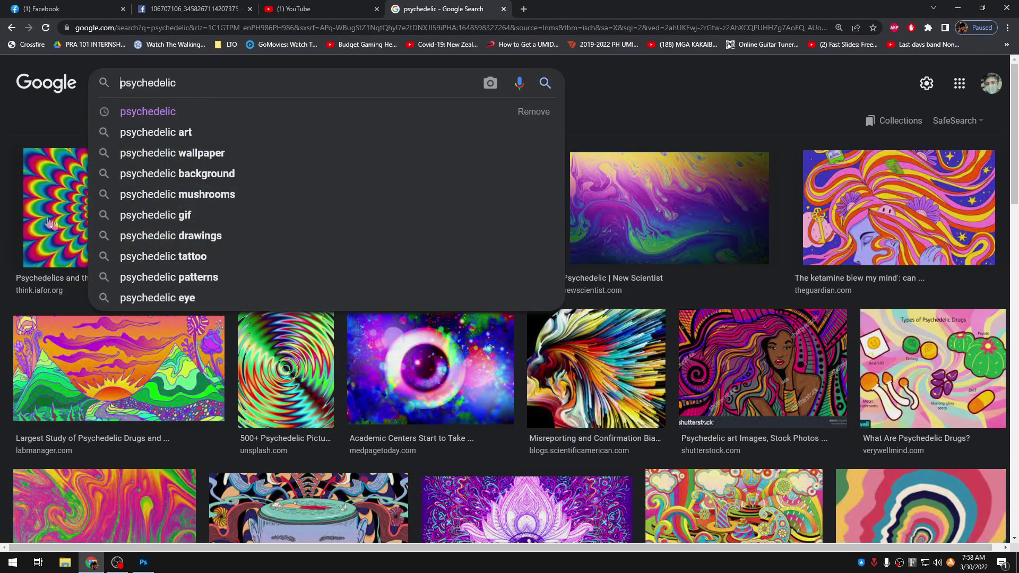
Preview the first psychedelic result, open the related BIOETYMOLOGY flower-pattern image and copy it
click(49, 222)
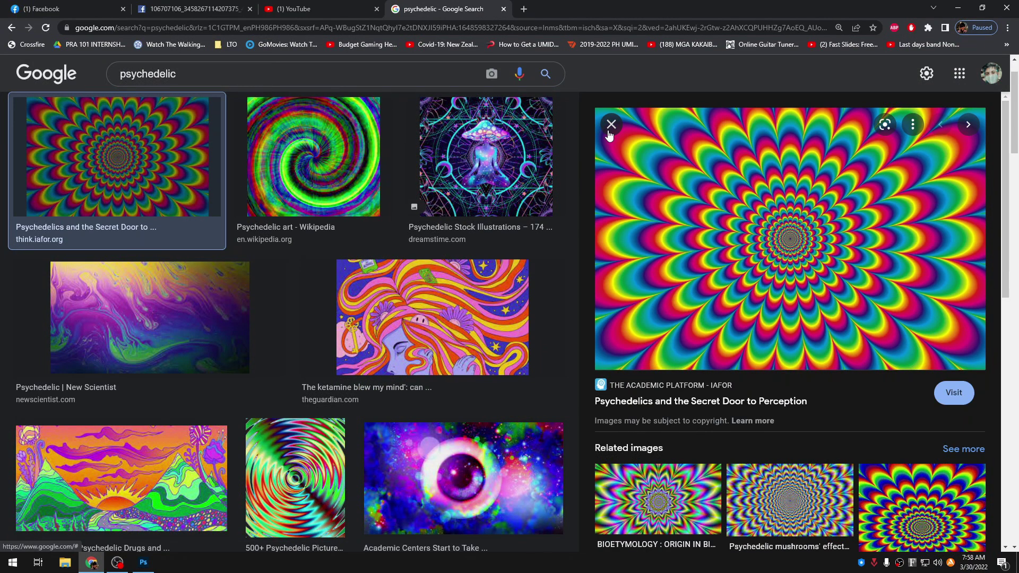
click(667, 492)
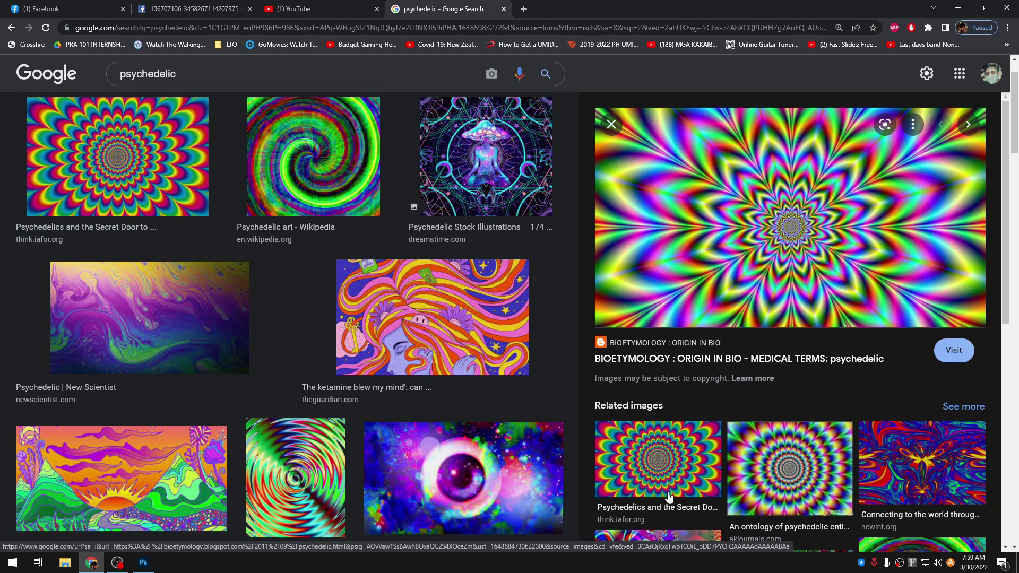
right_click(754, 260)
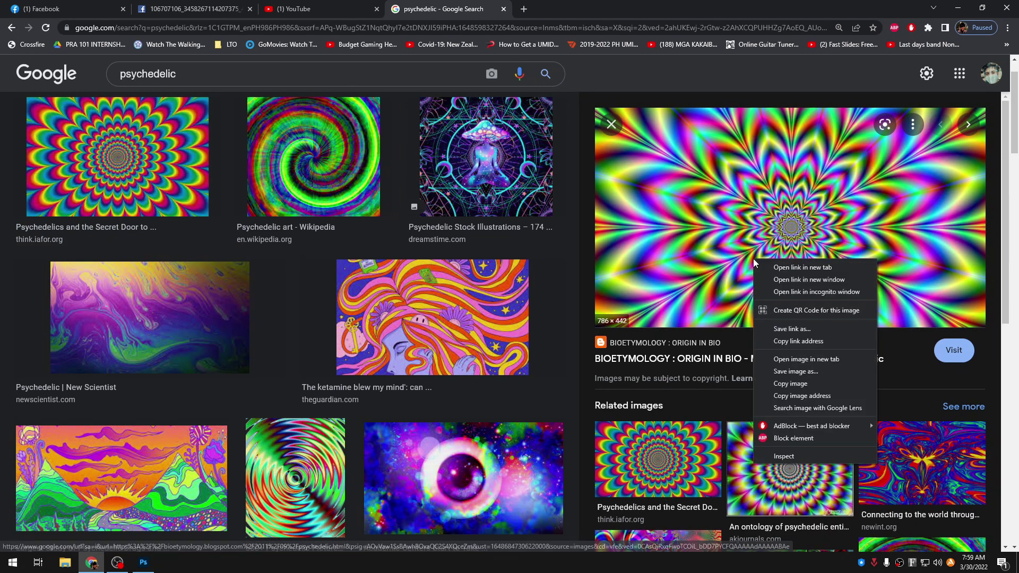
click(821, 385)
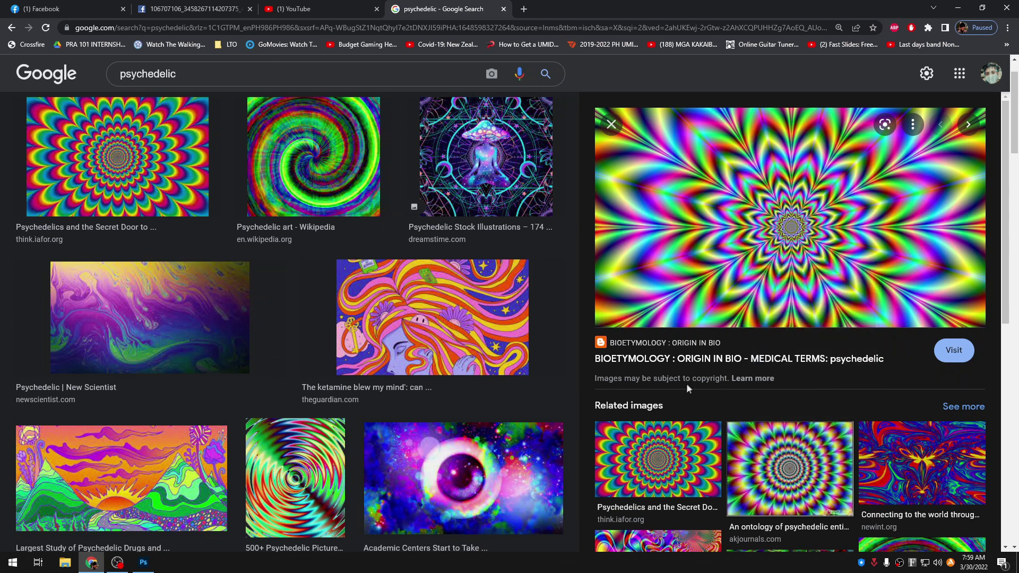
click(144, 563)
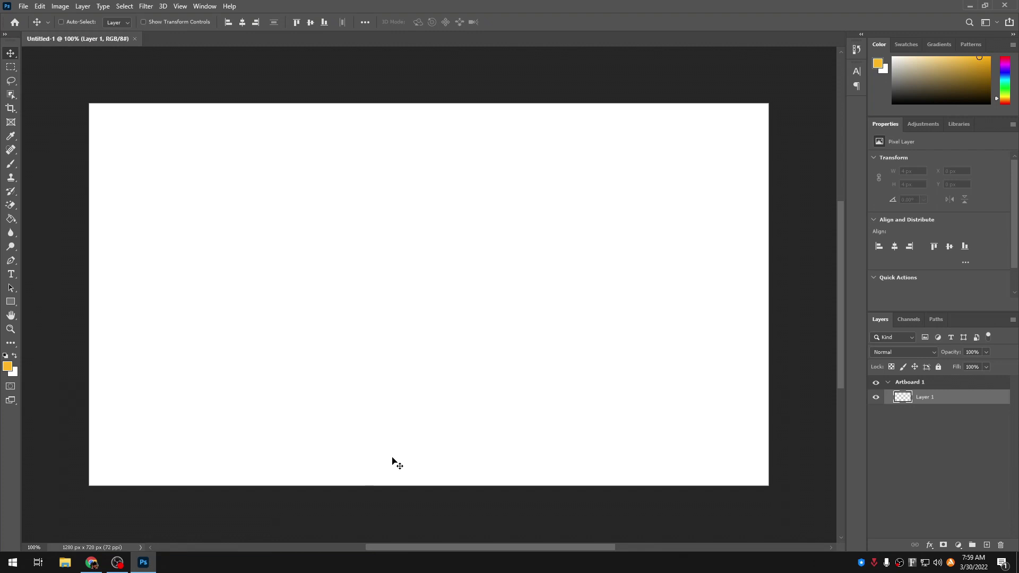
key(ctrl+v)
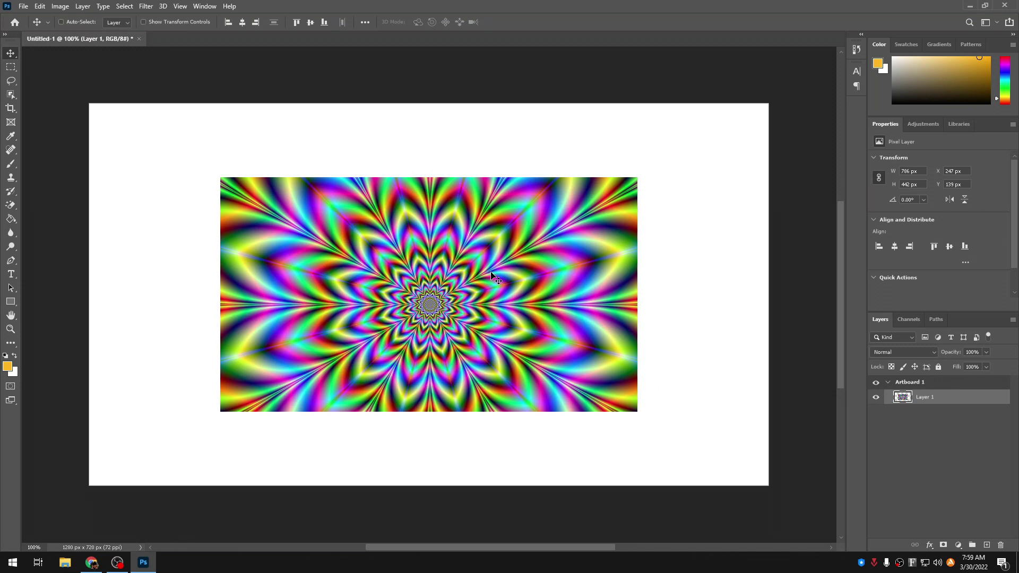
key(ctrl+t)
drag(636, 179, 774, 112)
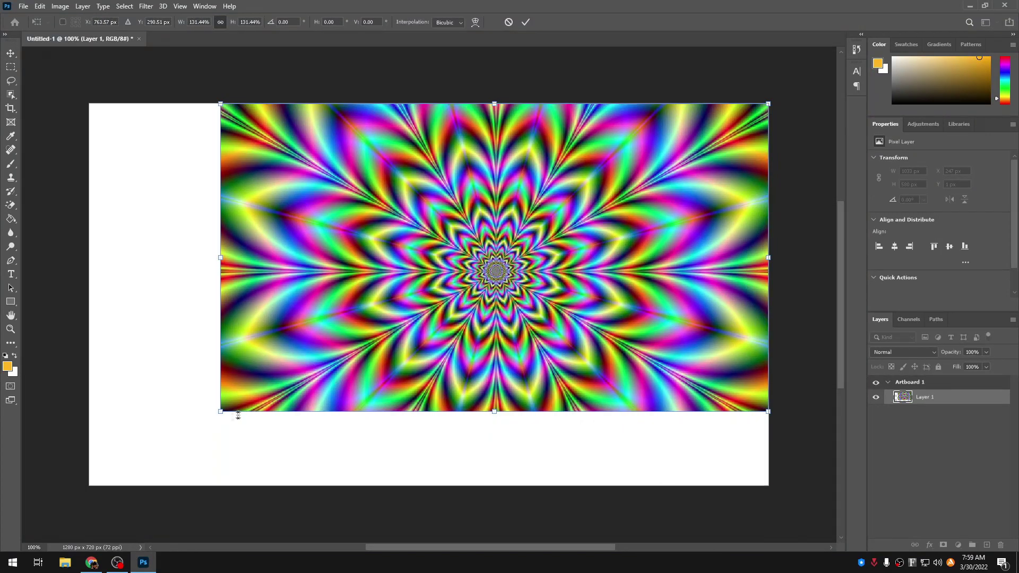
key(Return)
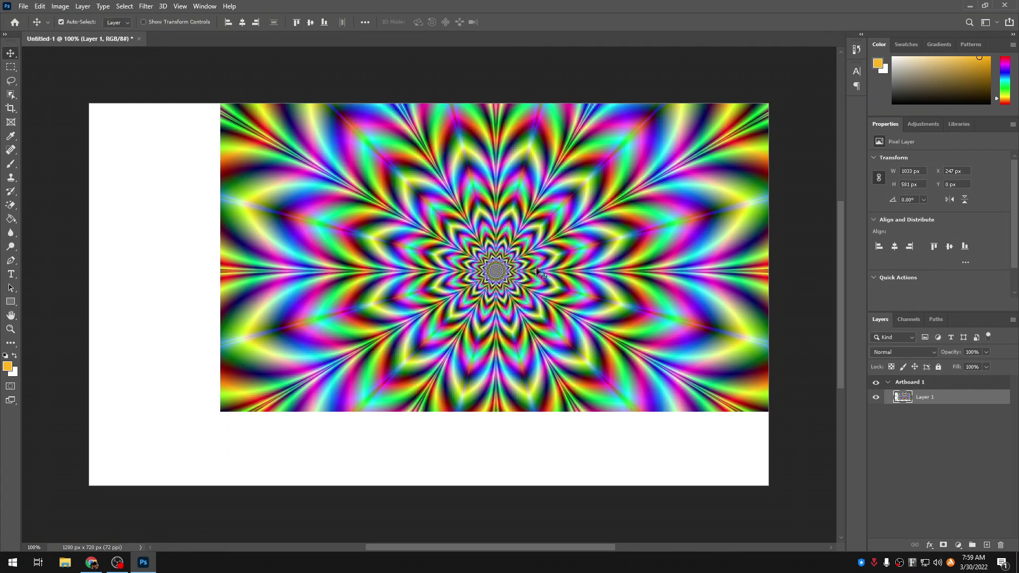
key(Delete)
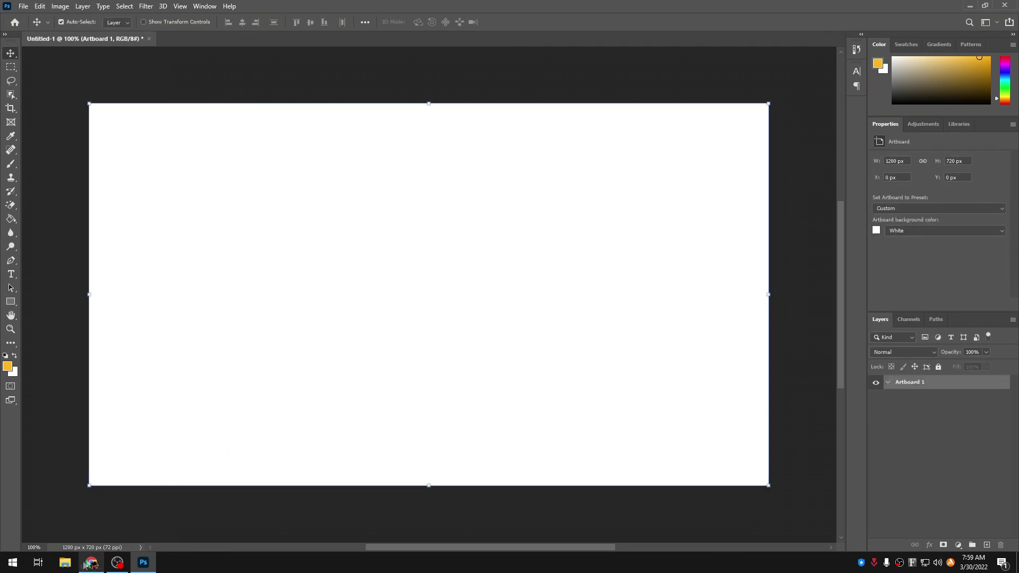
Copy the previewed psychedelic flower image from Chrome again and paste it onto the artboard in Photoshop
click(92, 562)
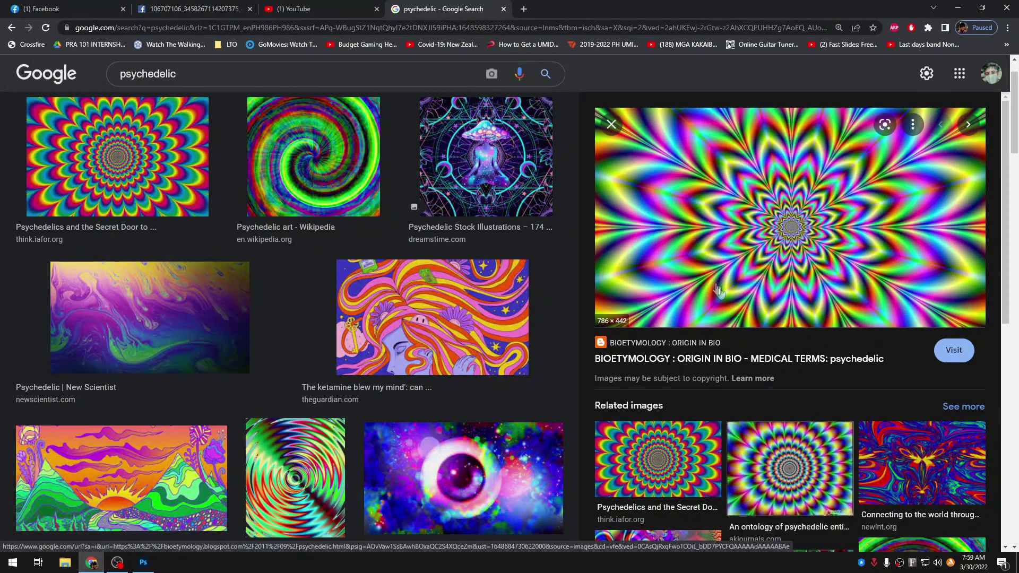
right_click(734, 228)
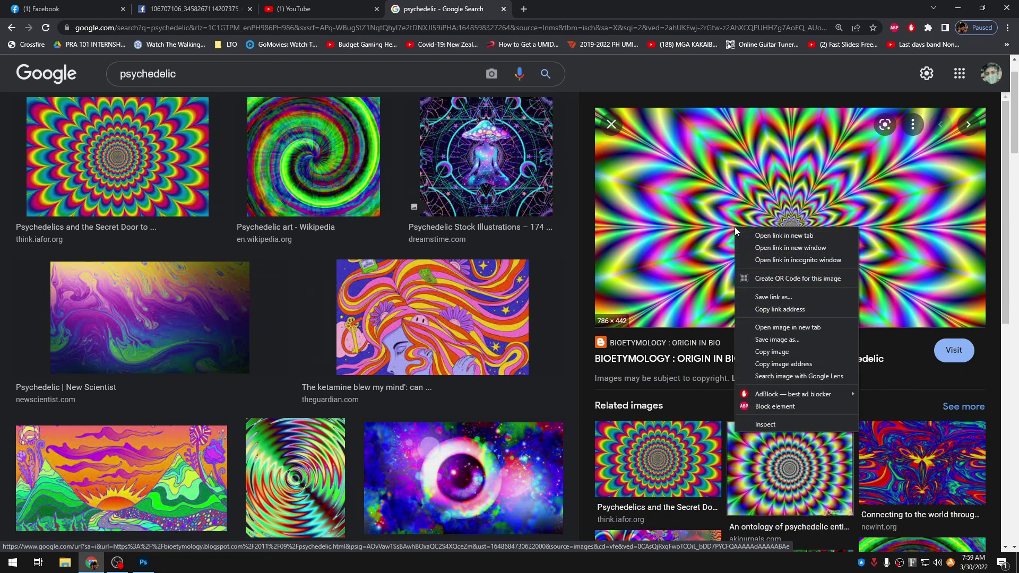
click(805, 351)
click(143, 562)
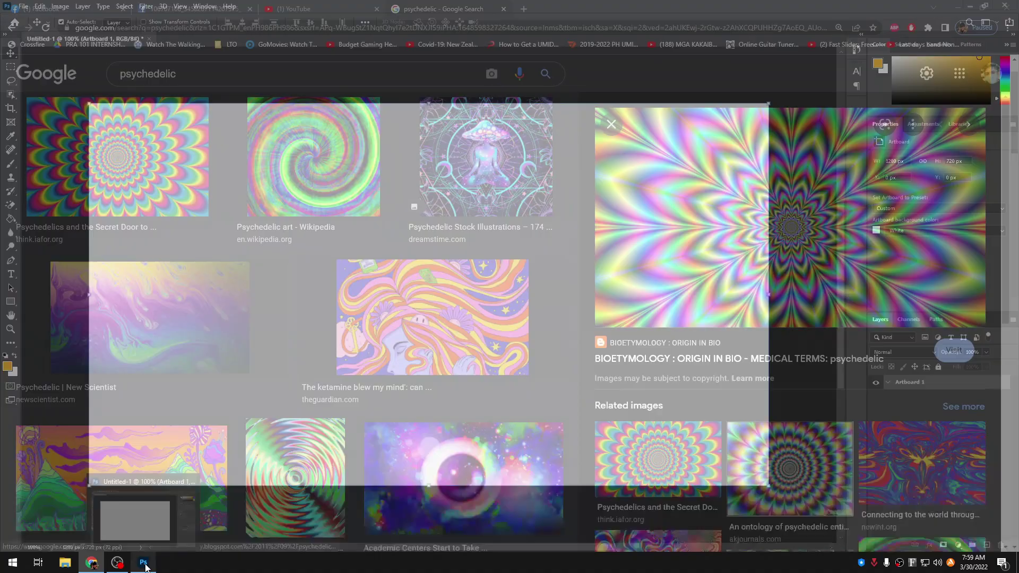
key(ctrl+v)
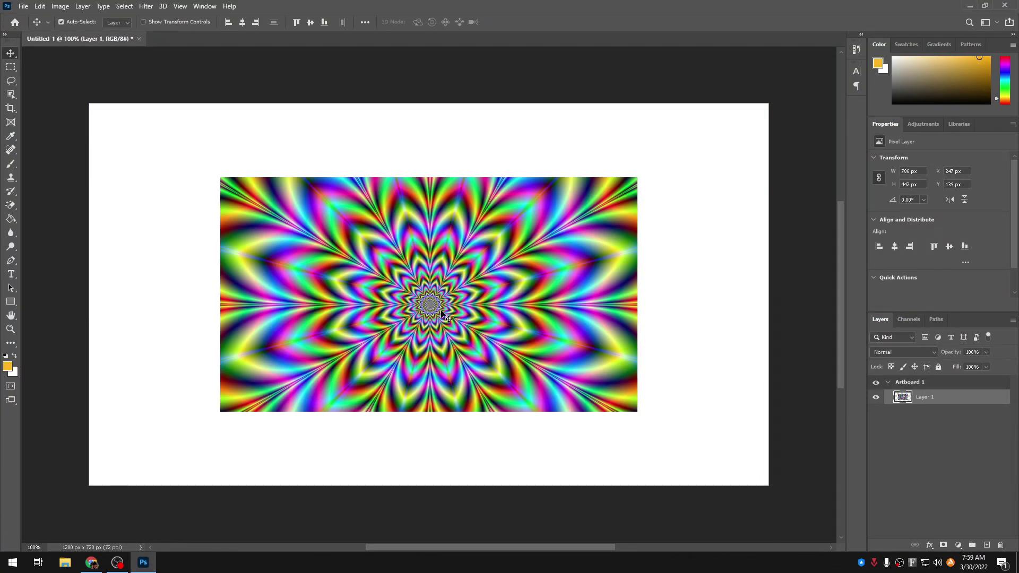
click(101, 565)
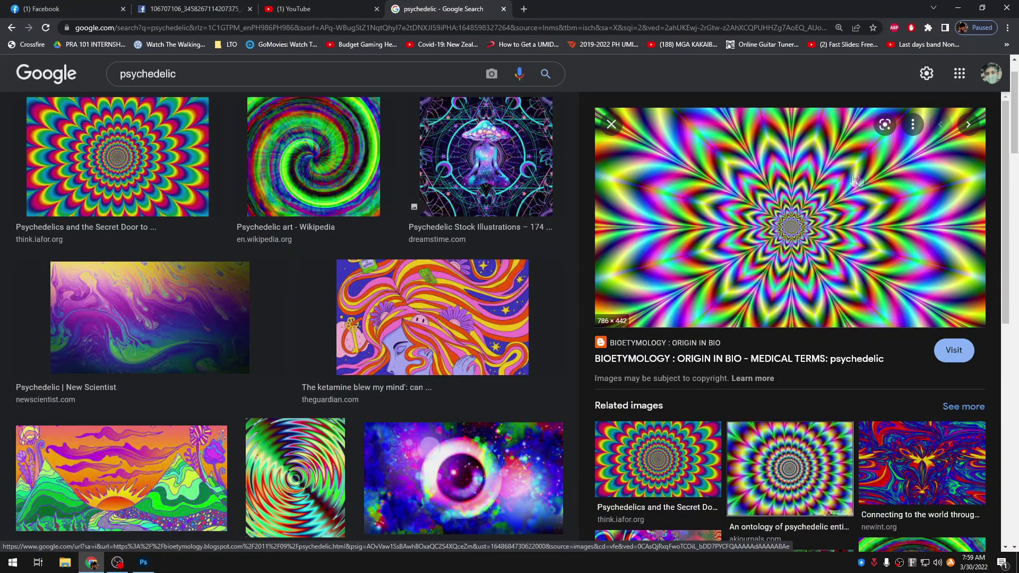
right_click(801, 191)
click(962, 9)
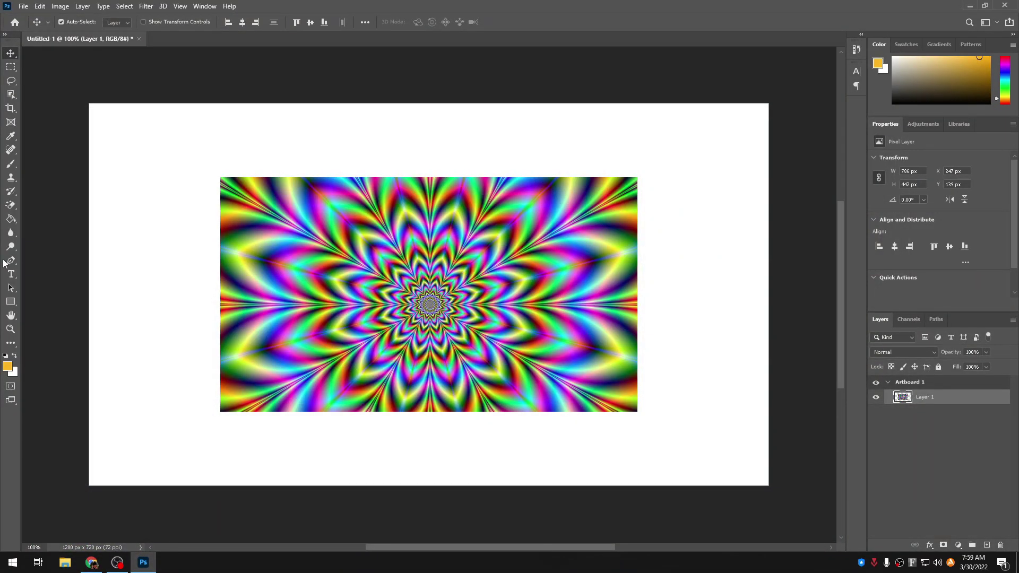
Scale the pasted psychedelic pattern to fill the whole 1280 x 720 px artboard
drag(338, 225, 360, 233)
key(ctrl+t)
drag(635, 167, 768, 103)
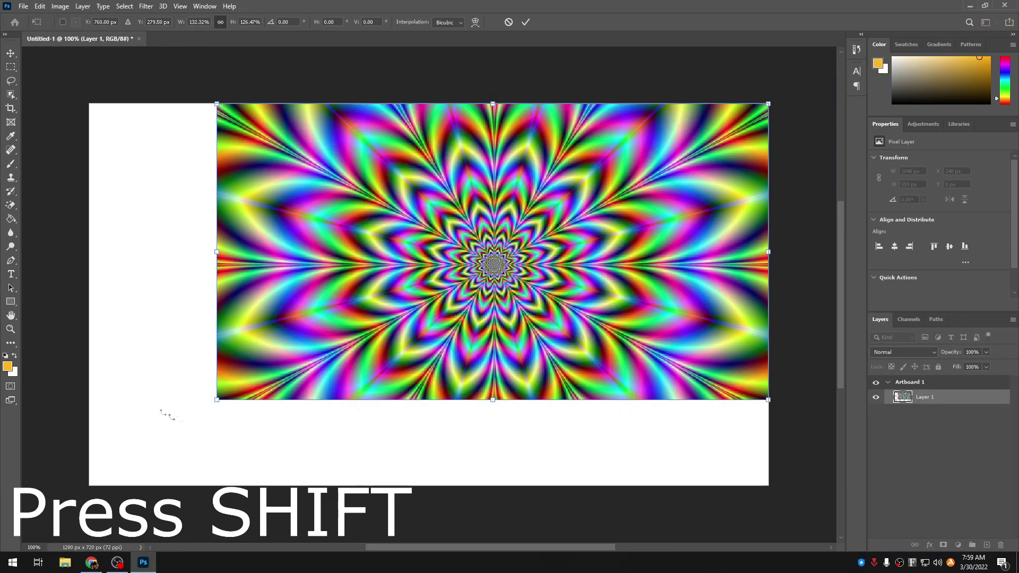
drag(216, 402, 91, 484)
key(shift)
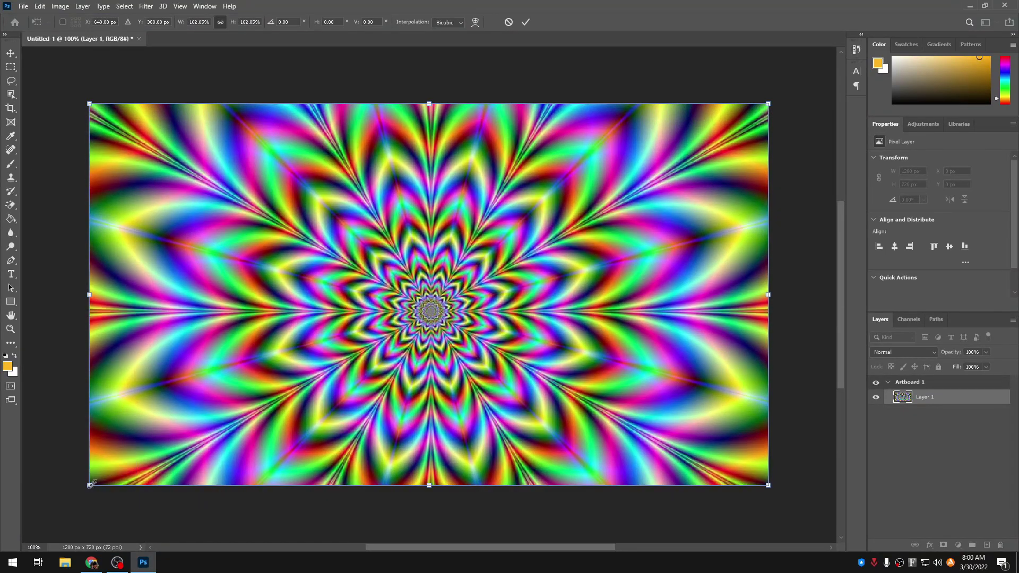
key(Return)
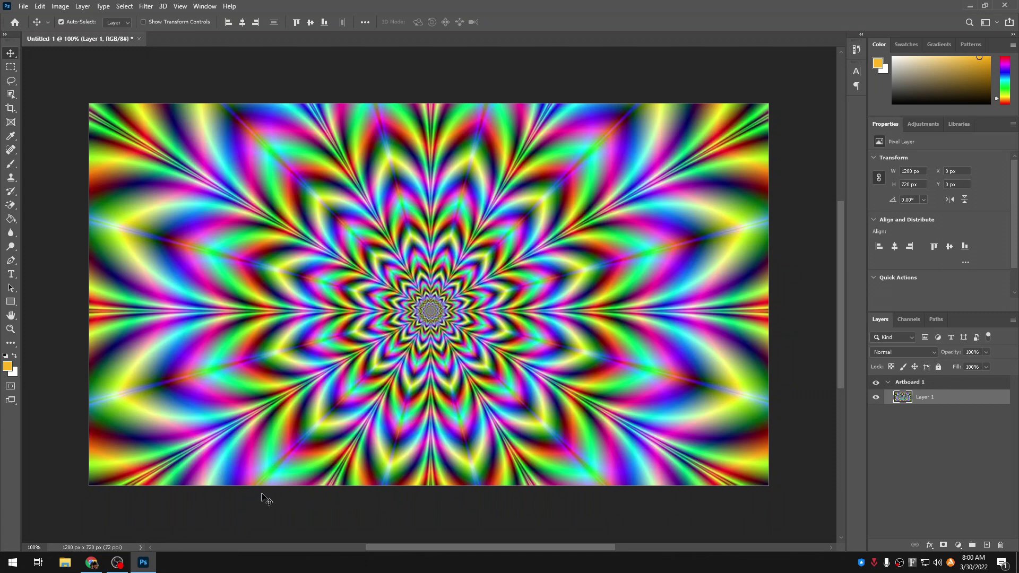
Switch to Chrome, copy the photo of the man in the TITAN T-shirt from its open tab, and return to Photoshop
click(101, 564)
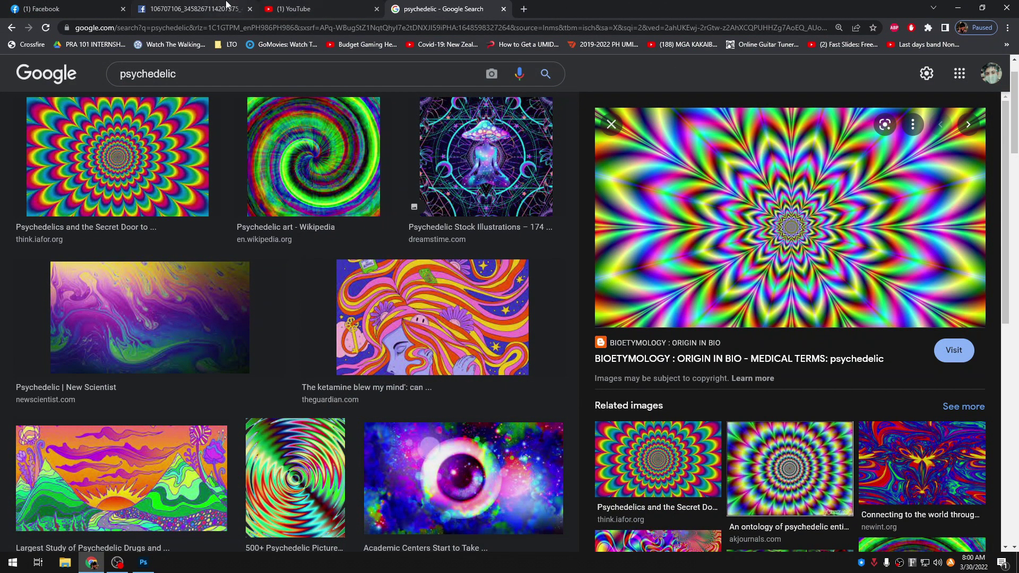
click(226, 5)
right_click(441, 240)
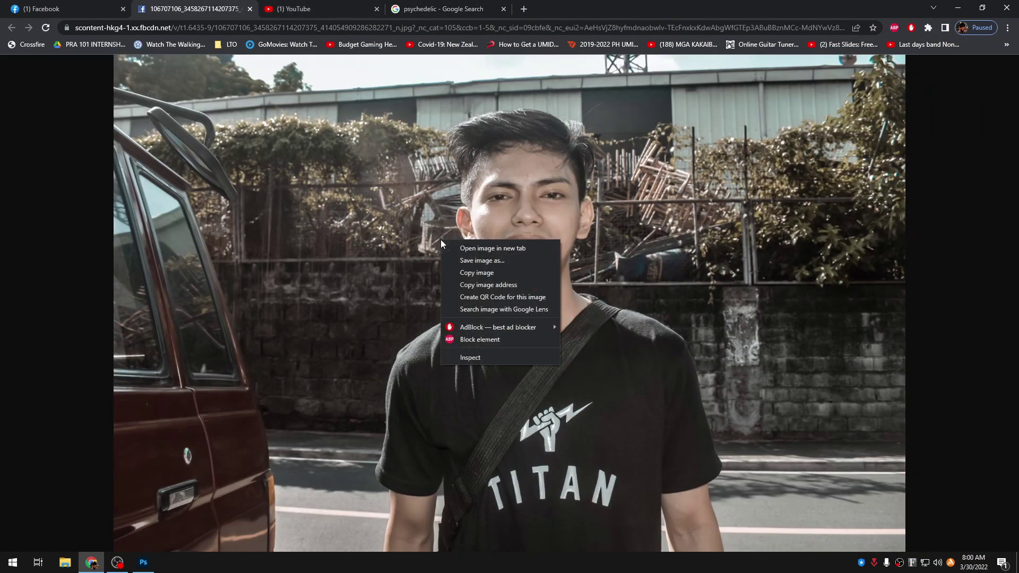
click(519, 275)
click(962, 2)
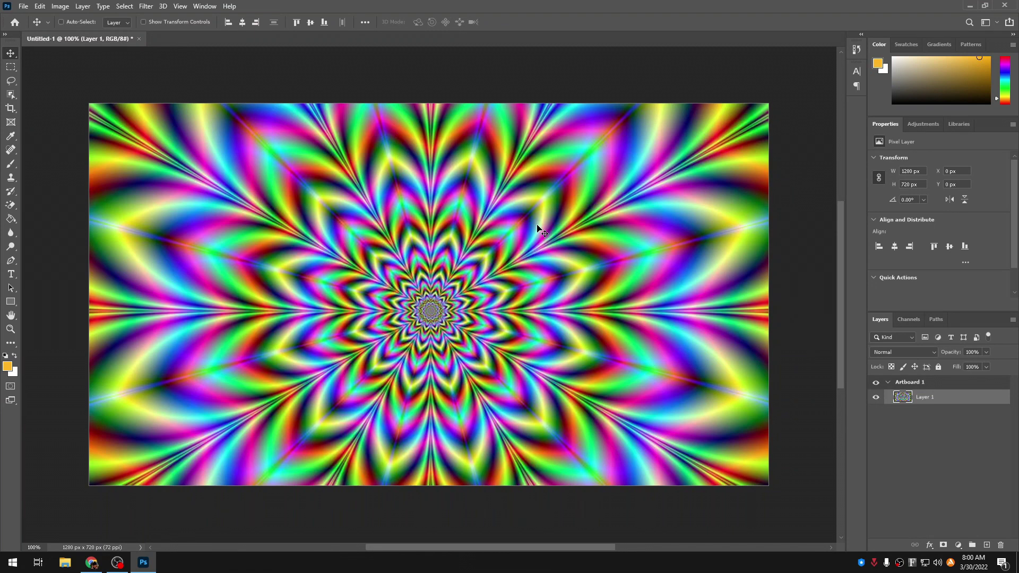
Paste the portrait photo above the pattern and scale it to fill the 1280 x 720 px artboard
key(ctrl+v)
key(ctrl+t)
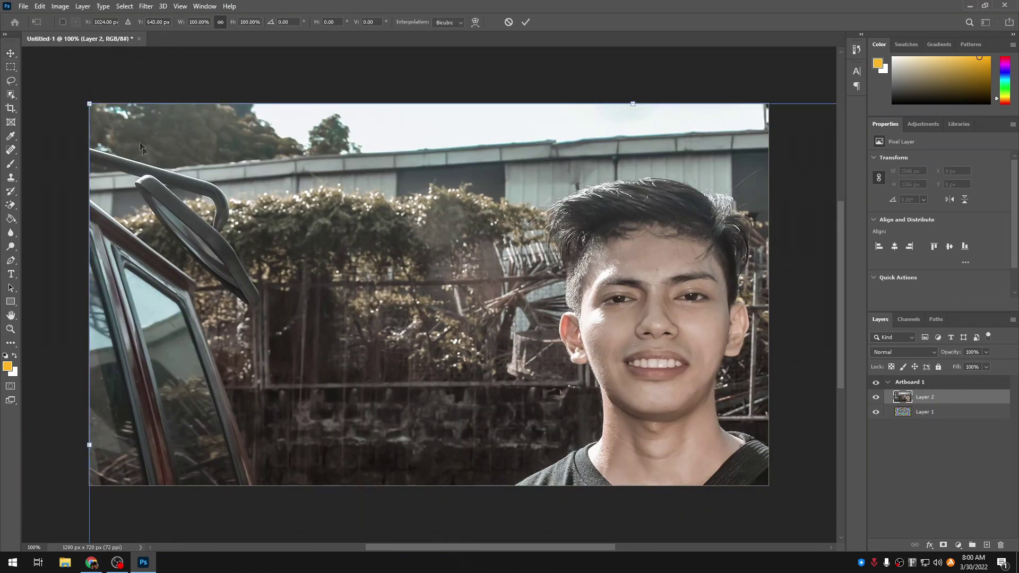
drag(87, 101, 438, 272)
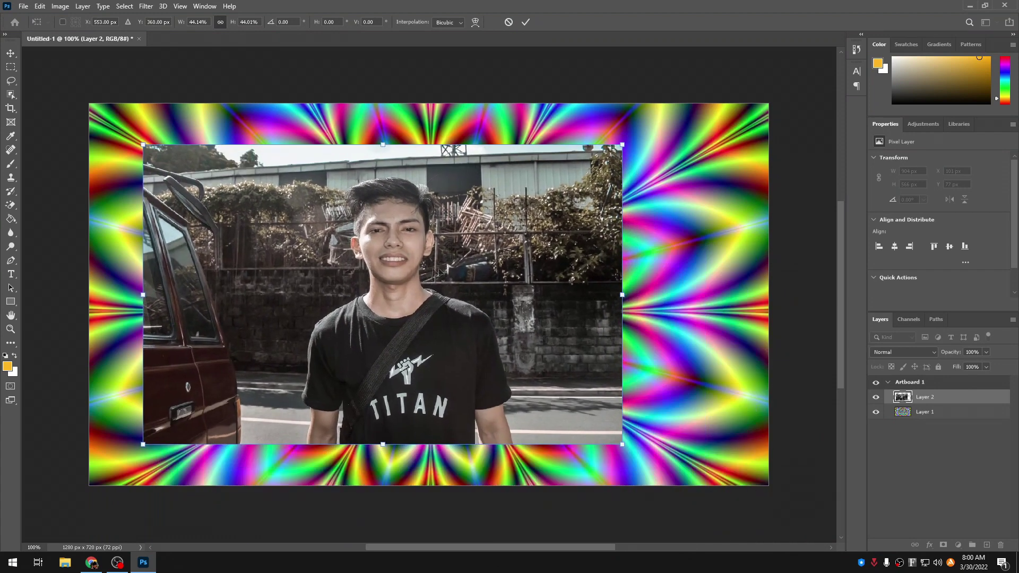
drag(623, 150, 768, 103)
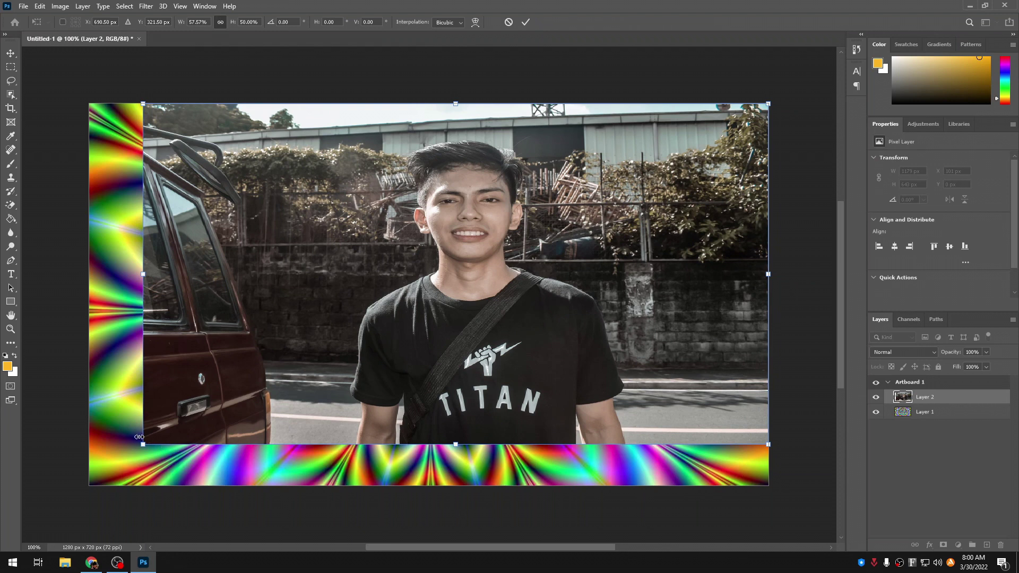
drag(143, 444, 90, 484)
key(Return)
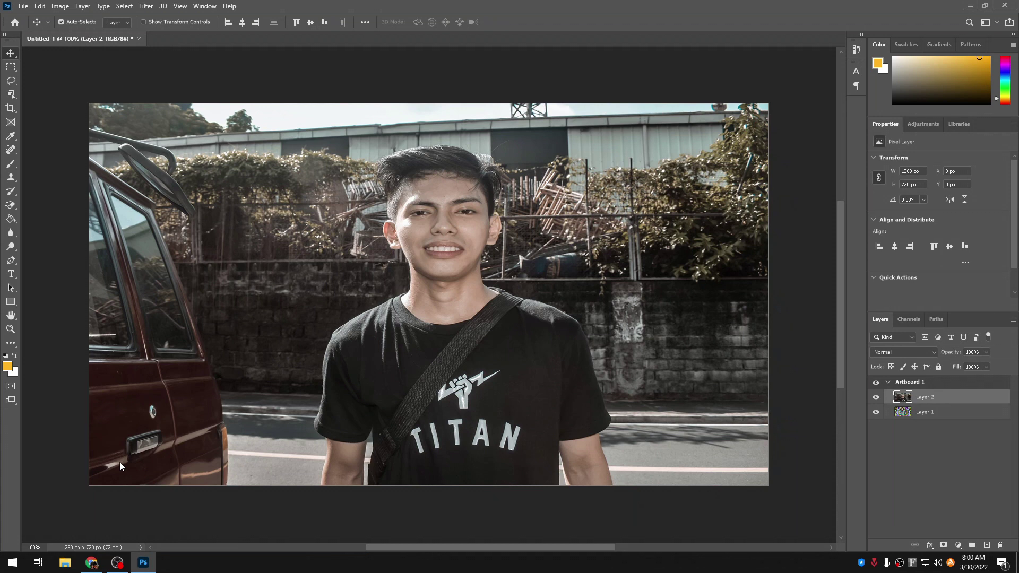
Trace a closed Pen tool path around the man, extending it below the artboard's lower edge
click(10, 263)
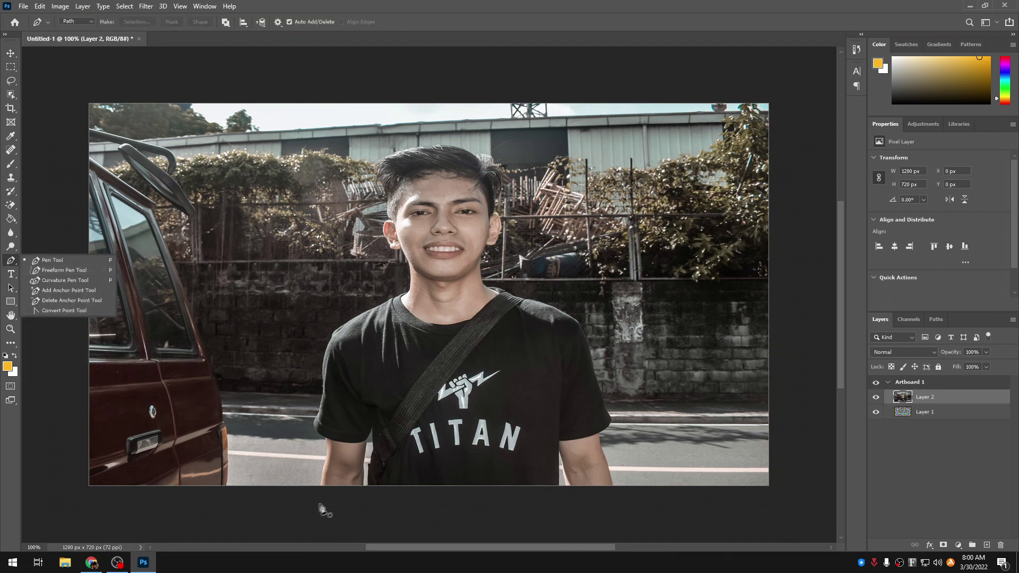
scroll(323, 508, up, 1)
drag(322, 492, 324, 461)
click(326, 440)
click(316, 416)
click(307, 391)
click(314, 355)
click(325, 302)
click(348, 275)
click(411, 254)
click(425, 243)
click(423, 218)
click(408, 187)
click(397, 179)
drag(385, 165, 385, 152)
click(396, 107)
click(423, 71)
click(501, 62)
click(541, 113)
click(540, 203)
click(526, 228)
click(568, 247)
click(621, 263)
drag(643, 300, 647, 310)
drag(676, 376, 680, 388)
click(670, 430)
click(673, 452)
drag(689, 493, 691, 503)
click(541, 513)
click(397, 512)
click(335, 505)
click(322, 493)
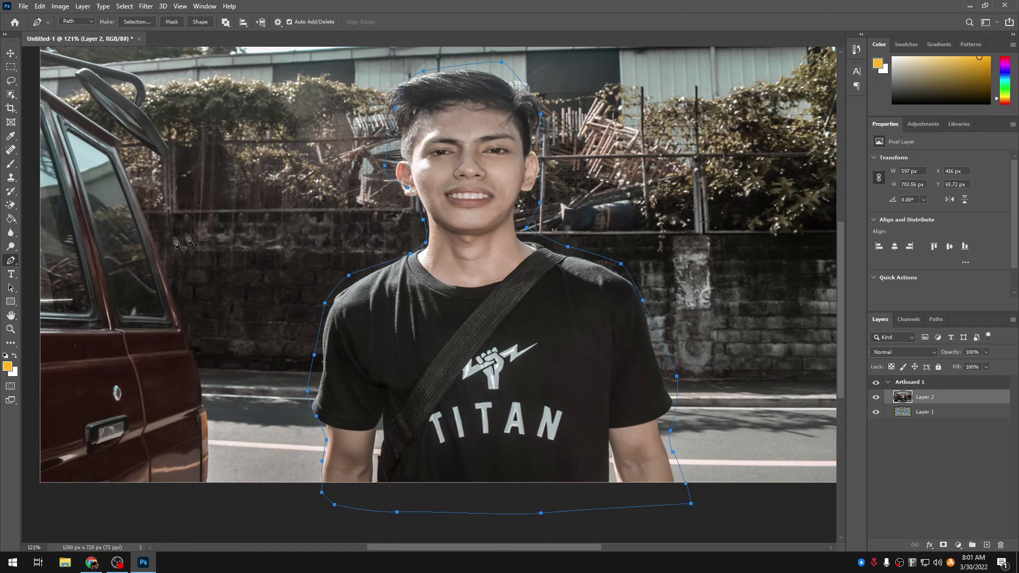
Turn the path into a new anti-aliased selection with a 0 px feather radius and invert it
right_click(385, 157)
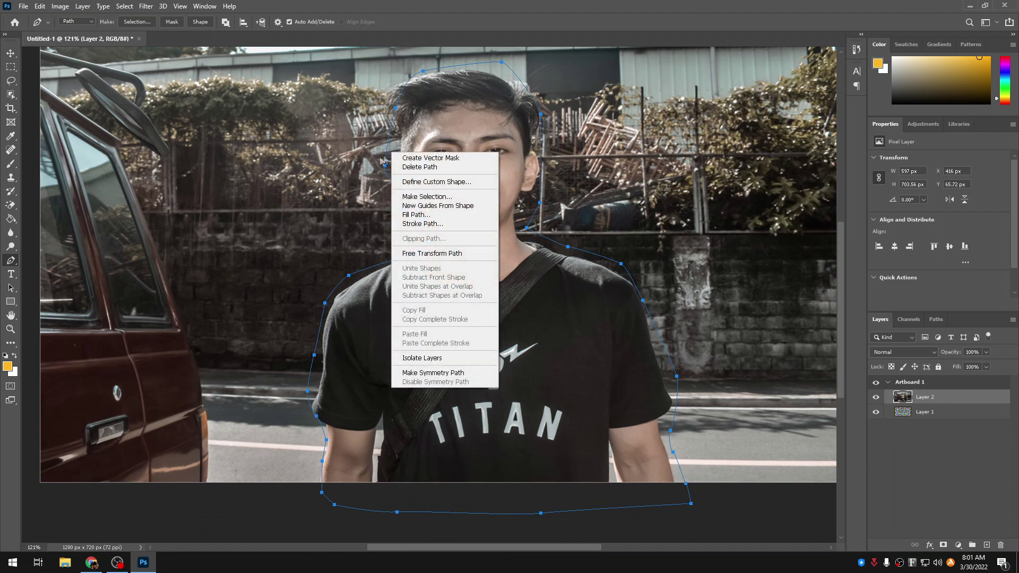
click(425, 198)
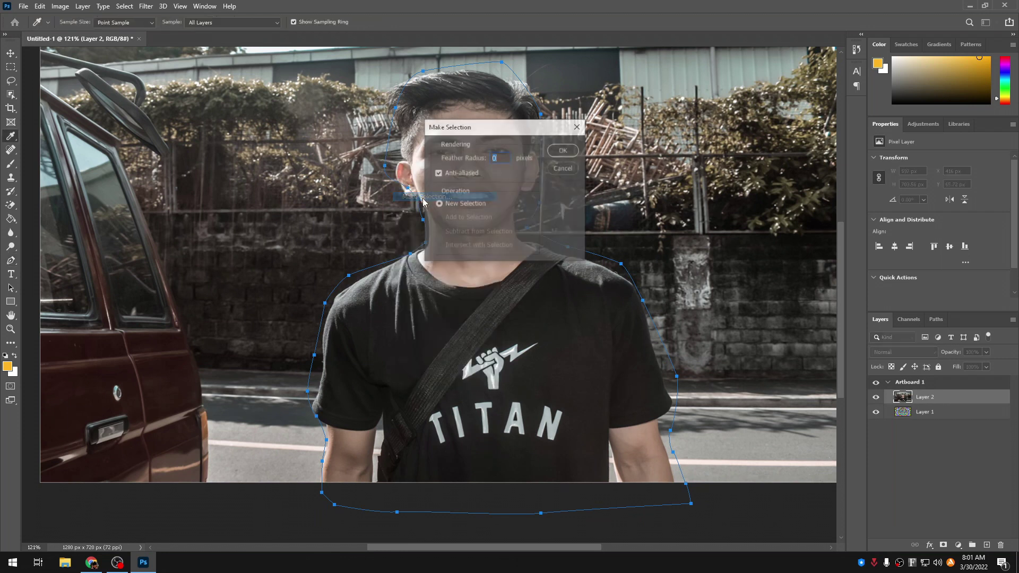
click(562, 151)
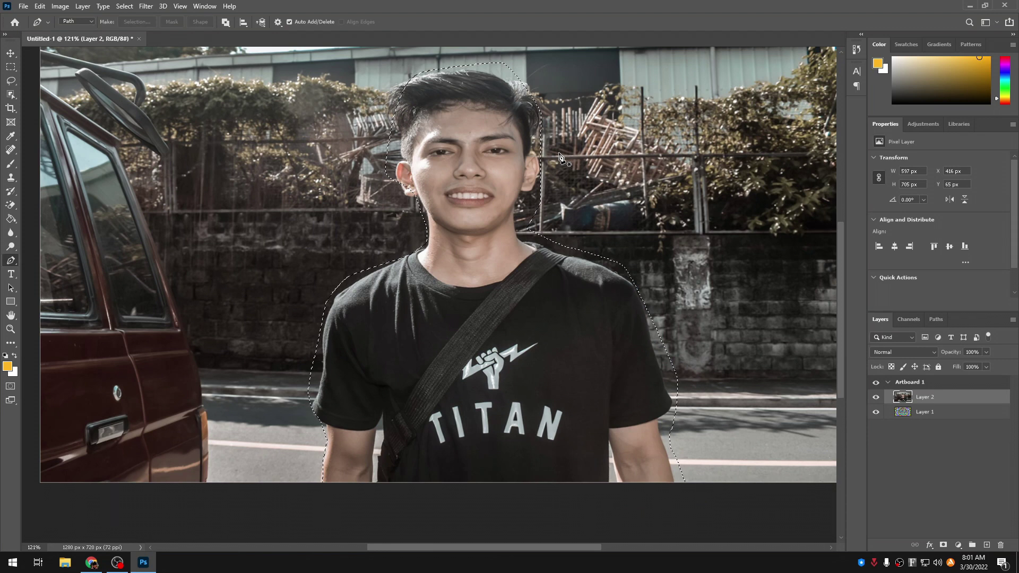
right_click(523, 178)
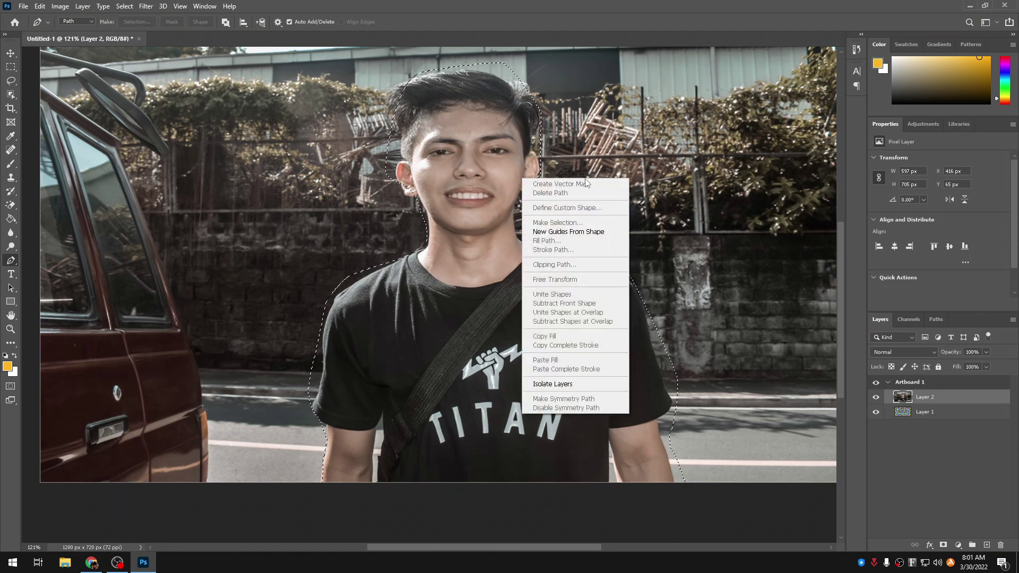
click(399, 78)
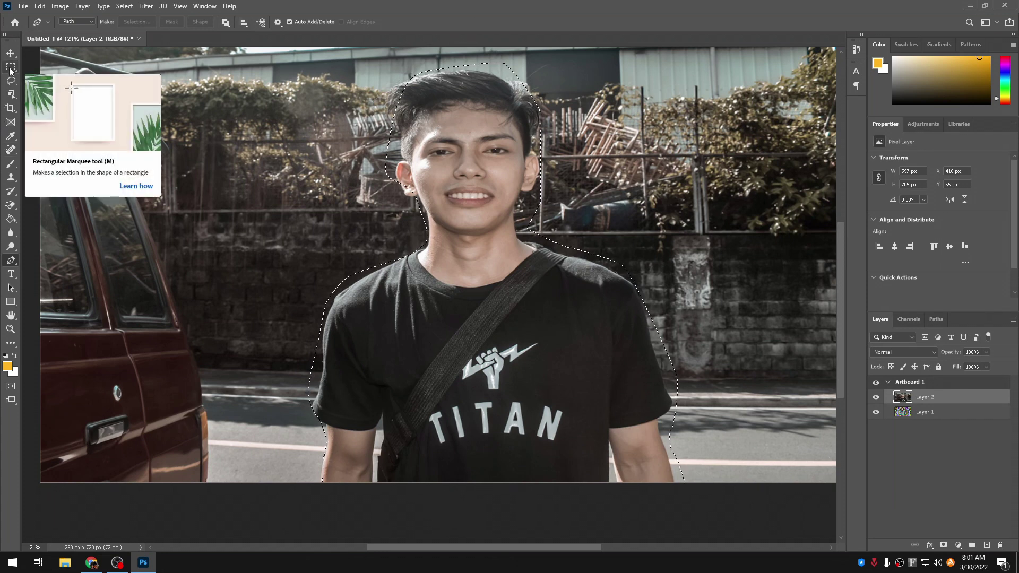
click(10, 67)
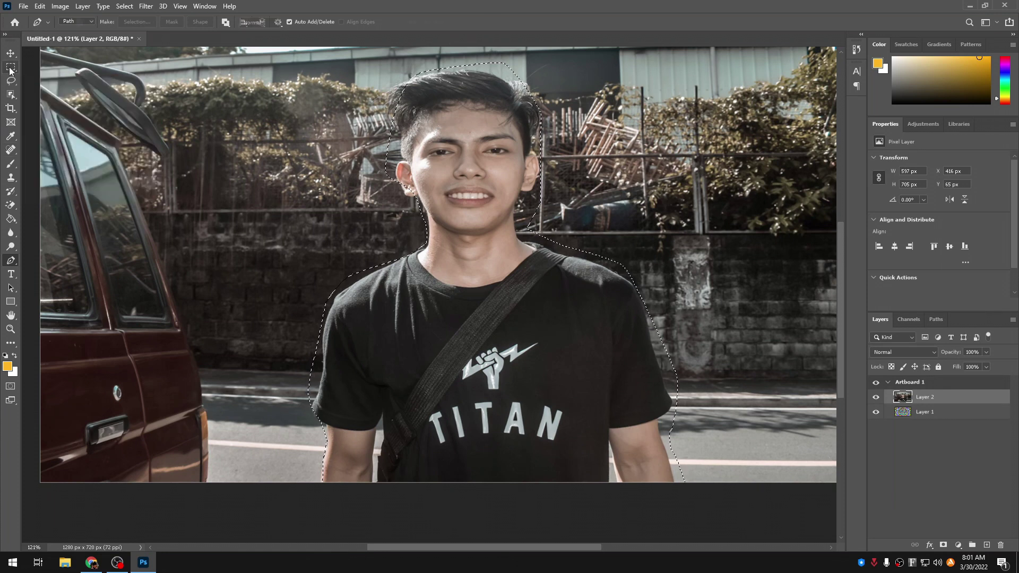
right_click(474, 225)
click(505, 242)
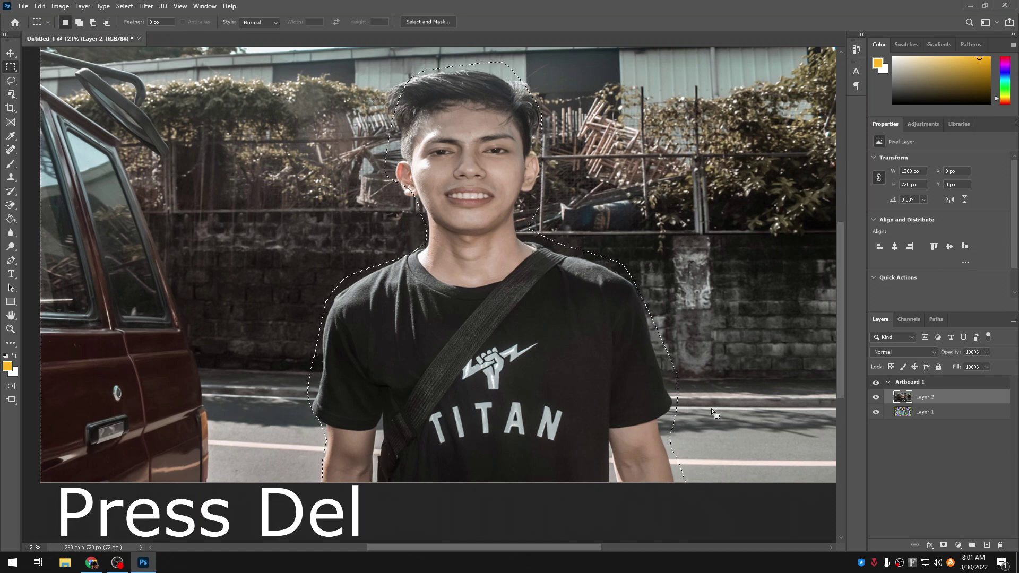
Delete the selected photo background from Layer 2 and clear the selection
key(Delete)
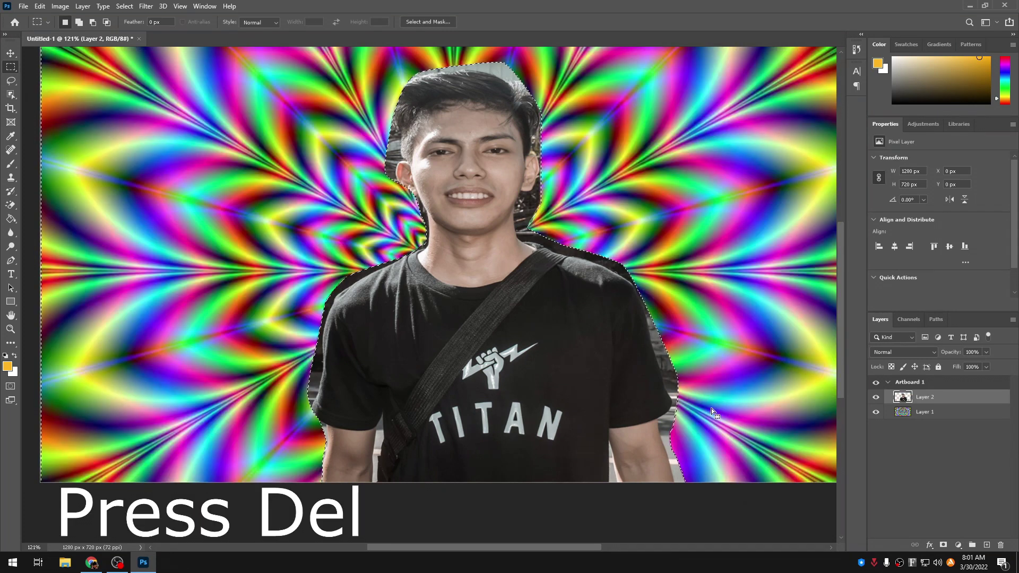
right_click(516, 214)
click(547, 222)
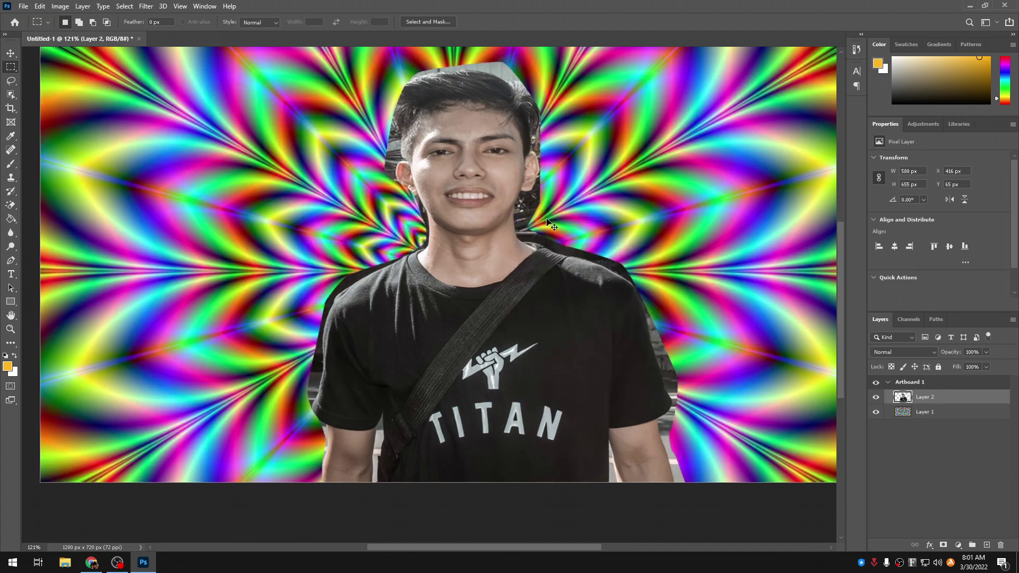
Undo the background deletion, the path-based selection and the last points of the pen path
key(ctrl+z)
key(ctrl+z)
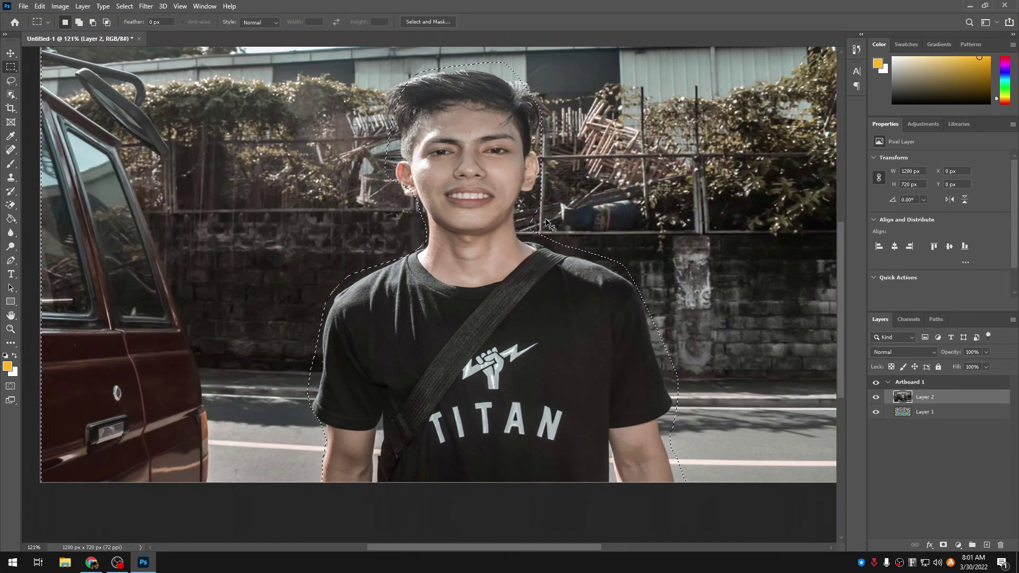
key(ctrl+z)
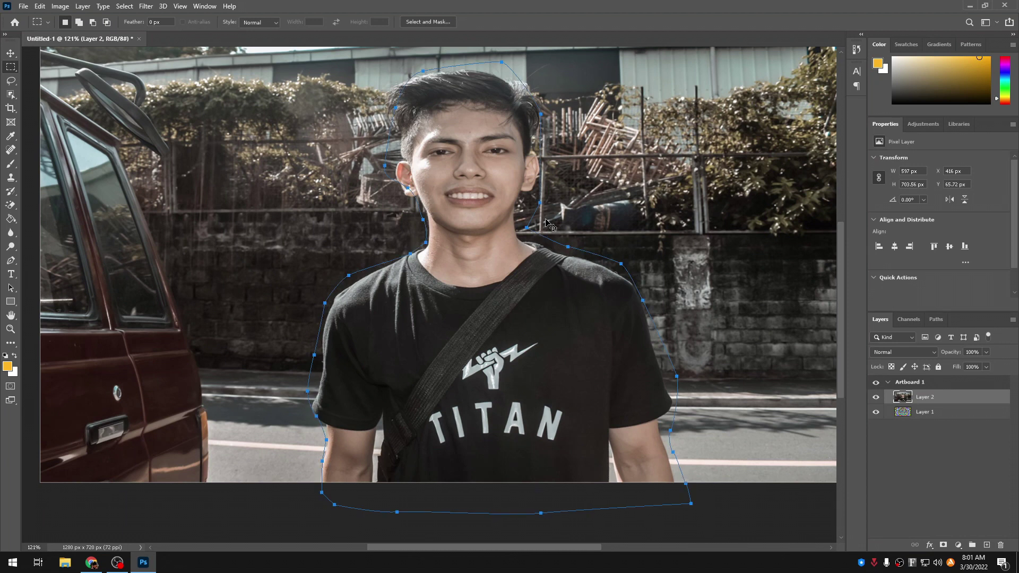
key(ctrl+z)
key(ctrl+z)
key(ctrl+z)
key(ctrl+z)
right_click(428, 240)
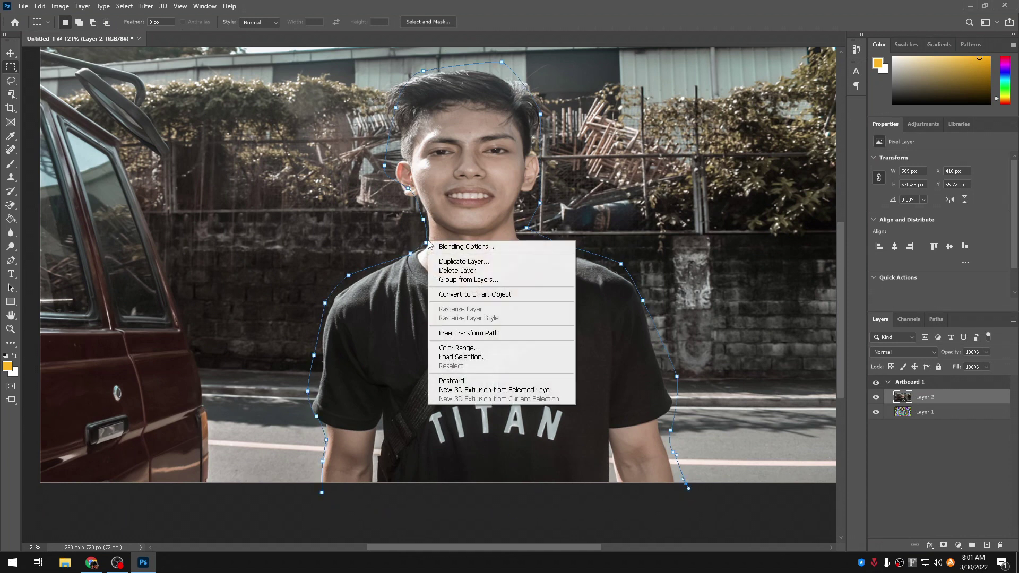
click(462, 271)
click(471, 210)
key(ctrl+z)
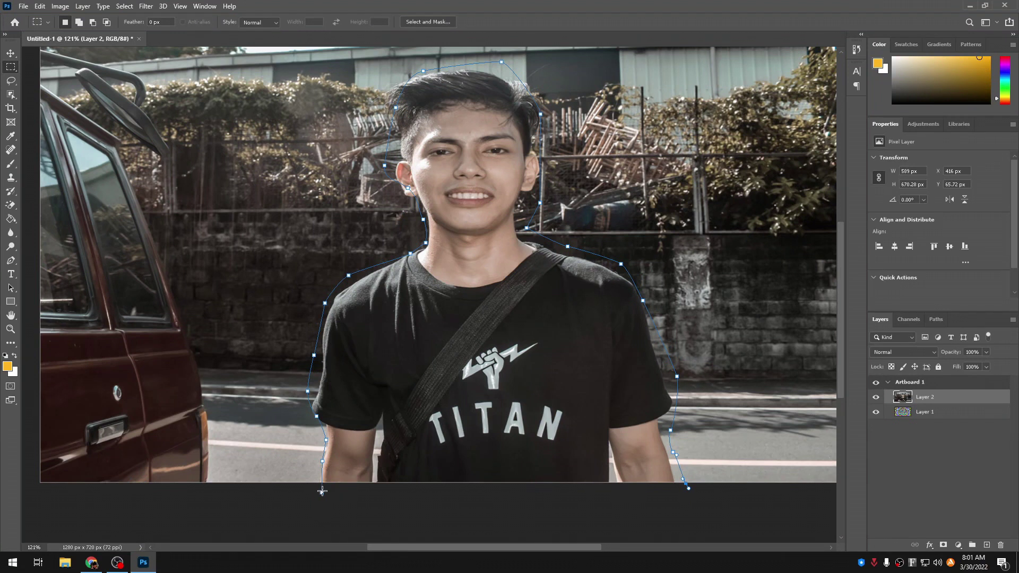
right_click(323, 494)
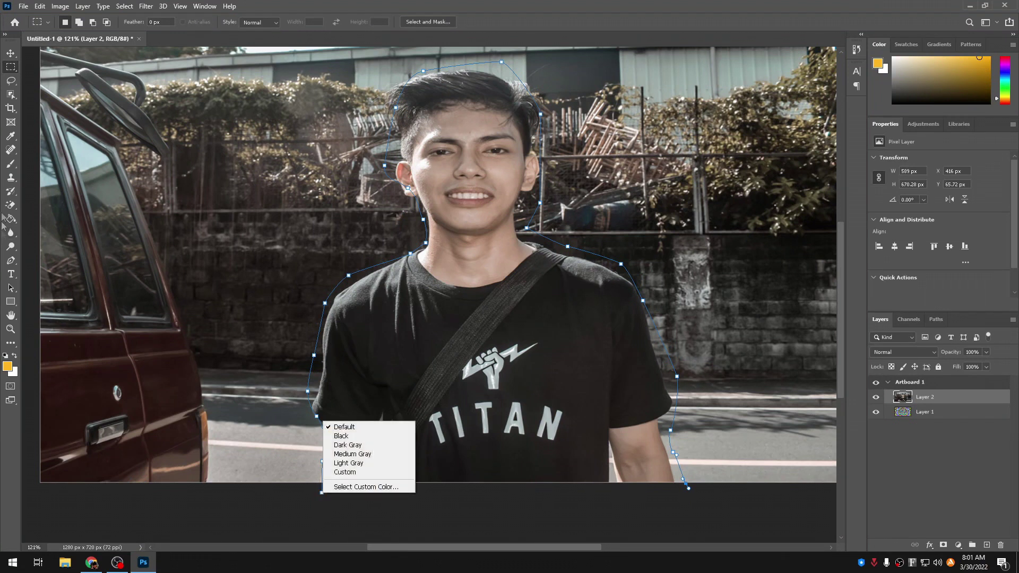
key(Escape)
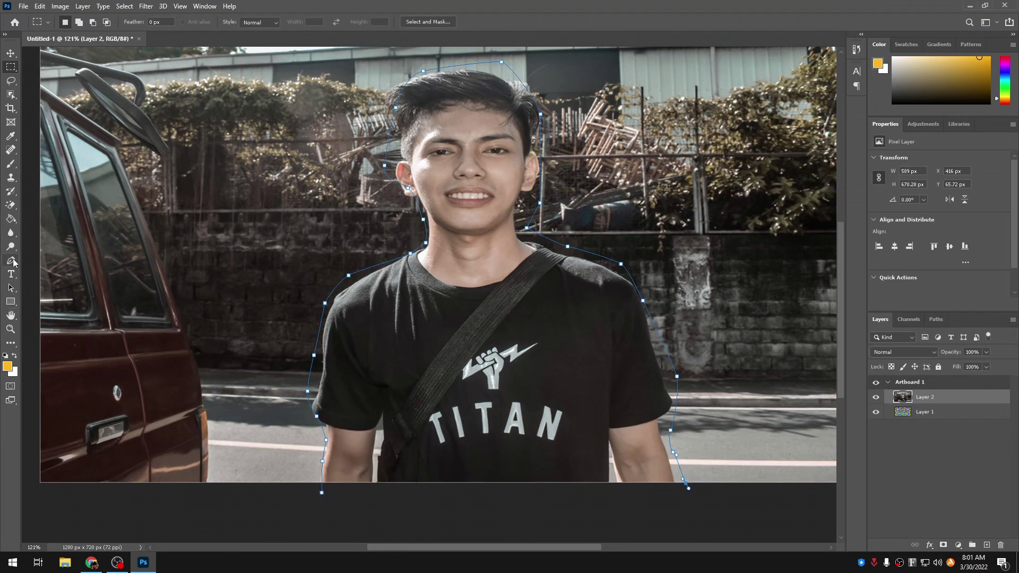
Delete the remaining pen path around the man
click(11, 260)
right_click(351, 277)
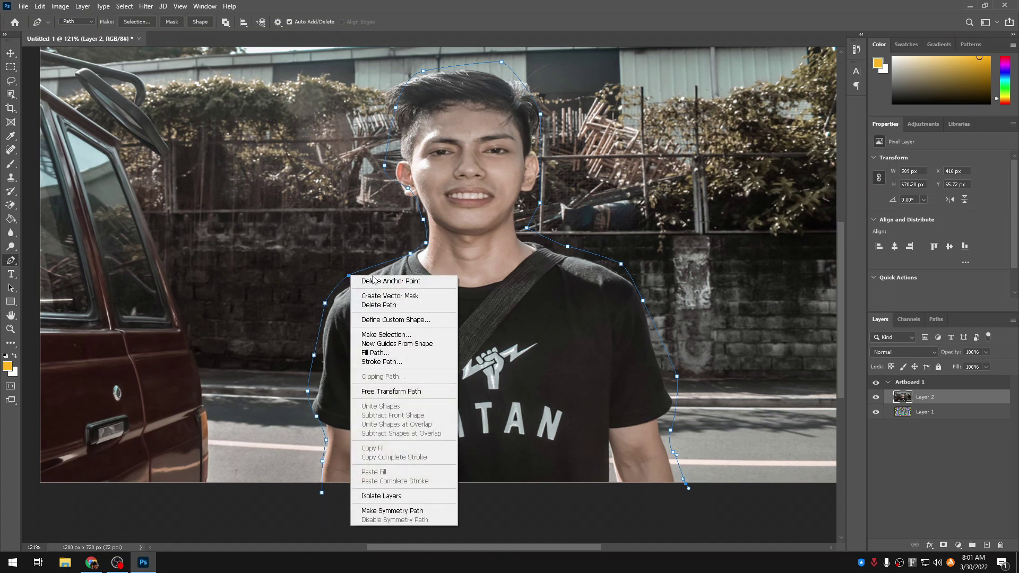
click(378, 304)
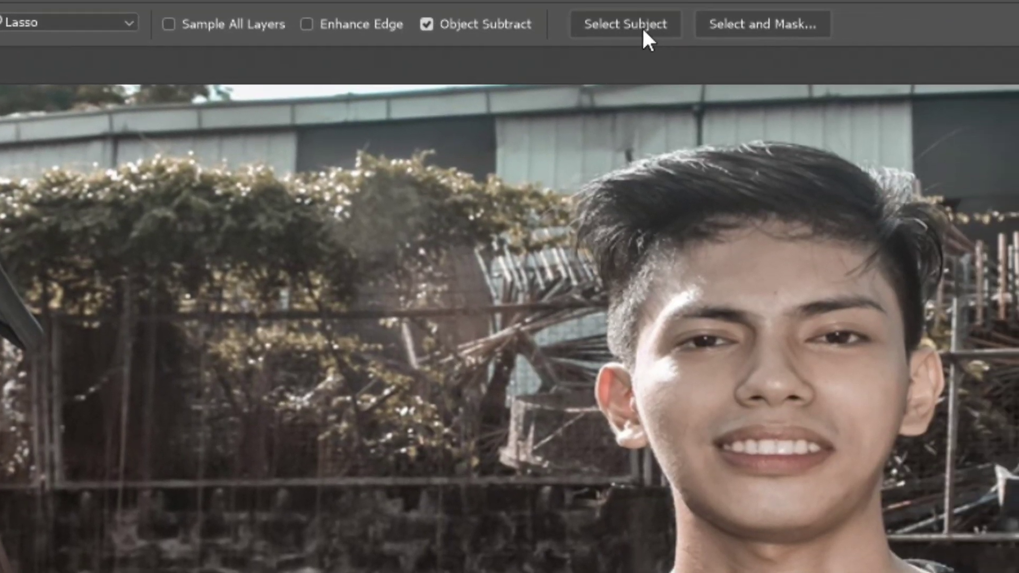
Select the man on Layer 2 with Select Subject and invert the selection to cover the photo's background
click(644, 31)
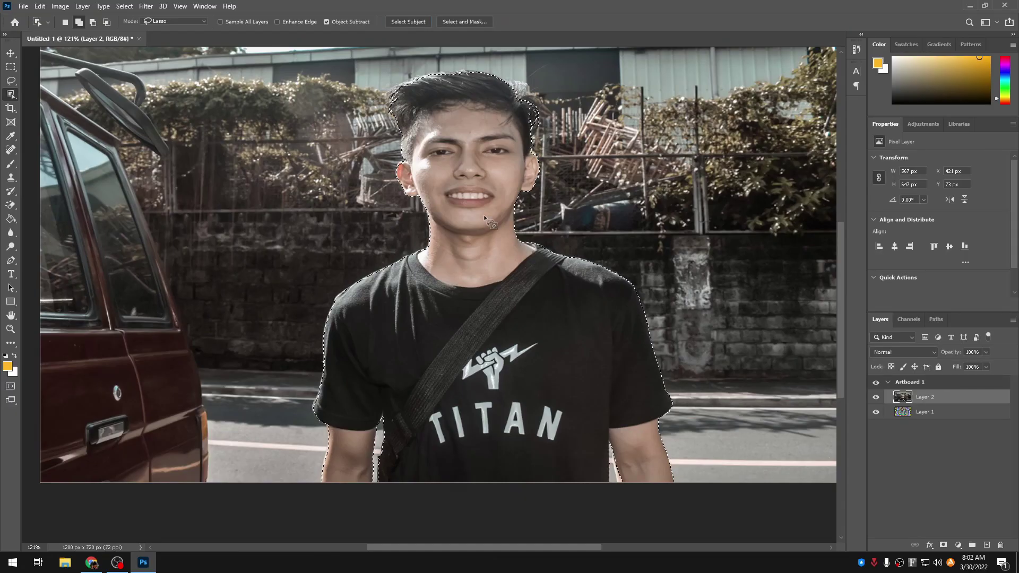
right_click(514, 157)
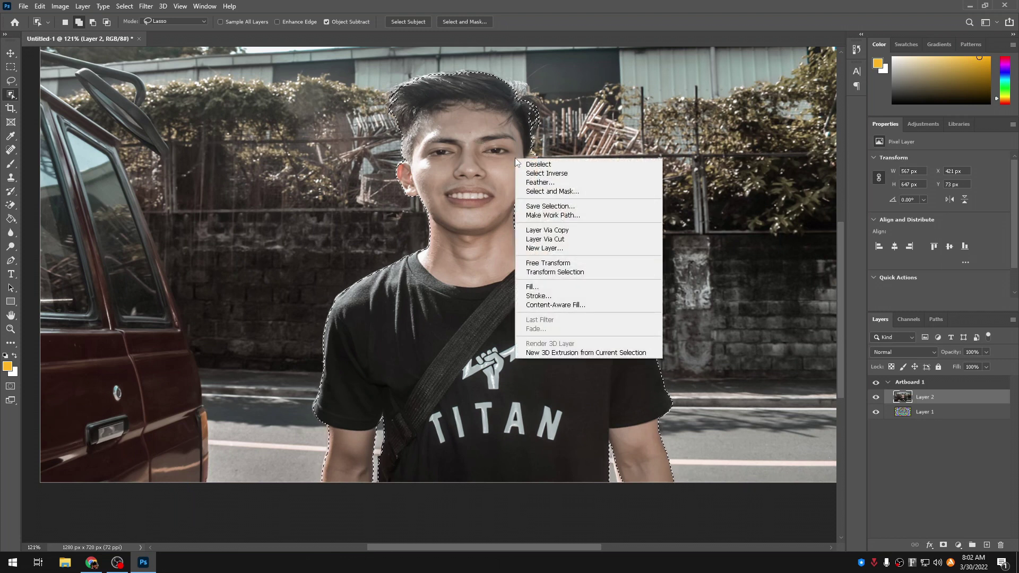
click(552, 174)
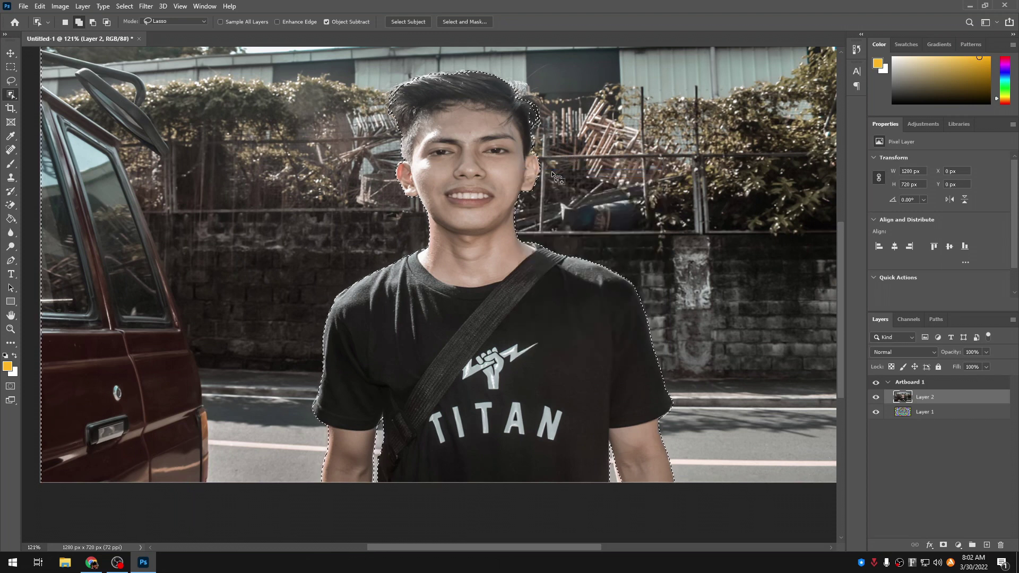
Delete the selected background so that only the man is left on Layer 2, and deselect
key(Delete)
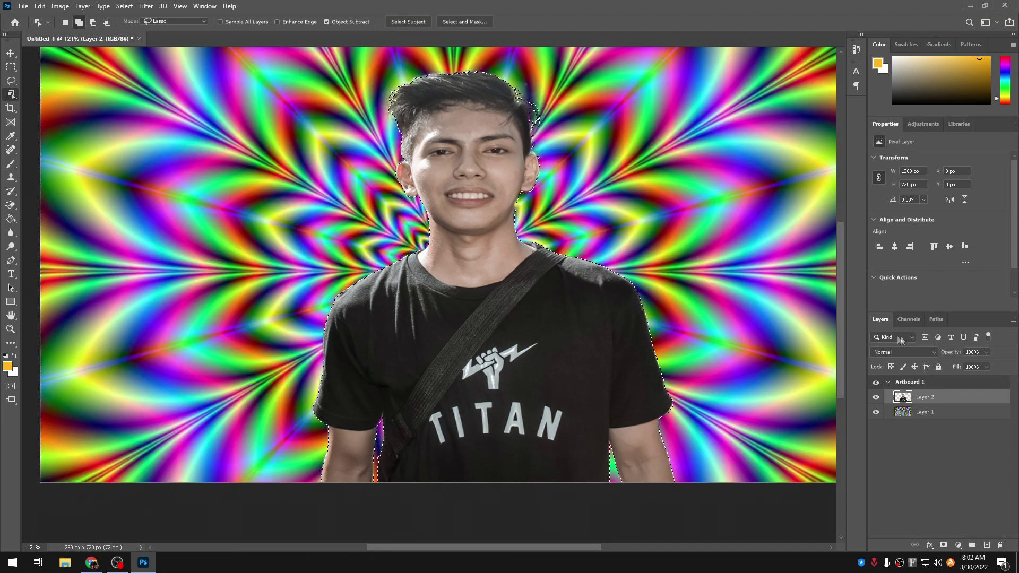
right_click(499, 119)
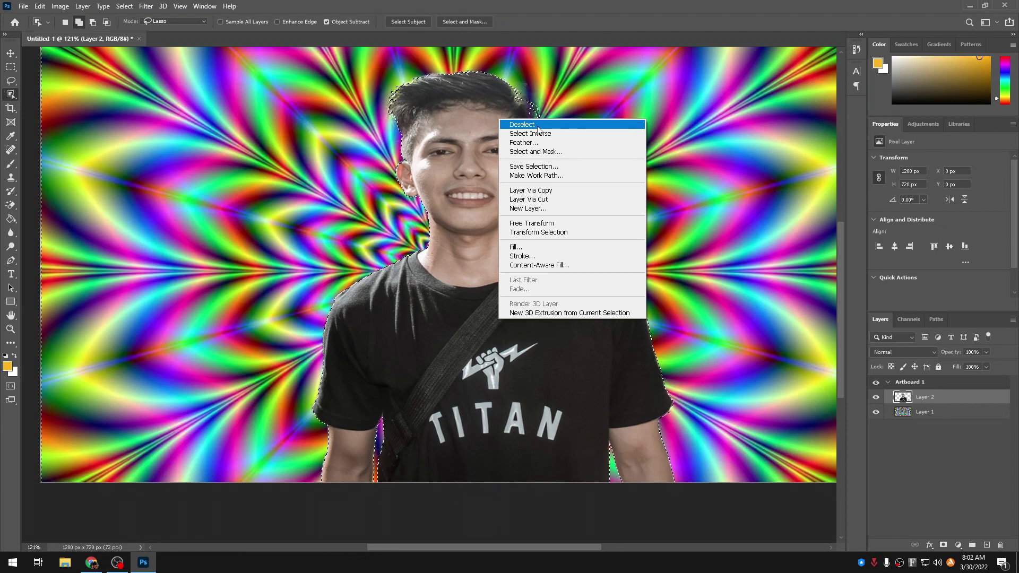
click(537, 127)
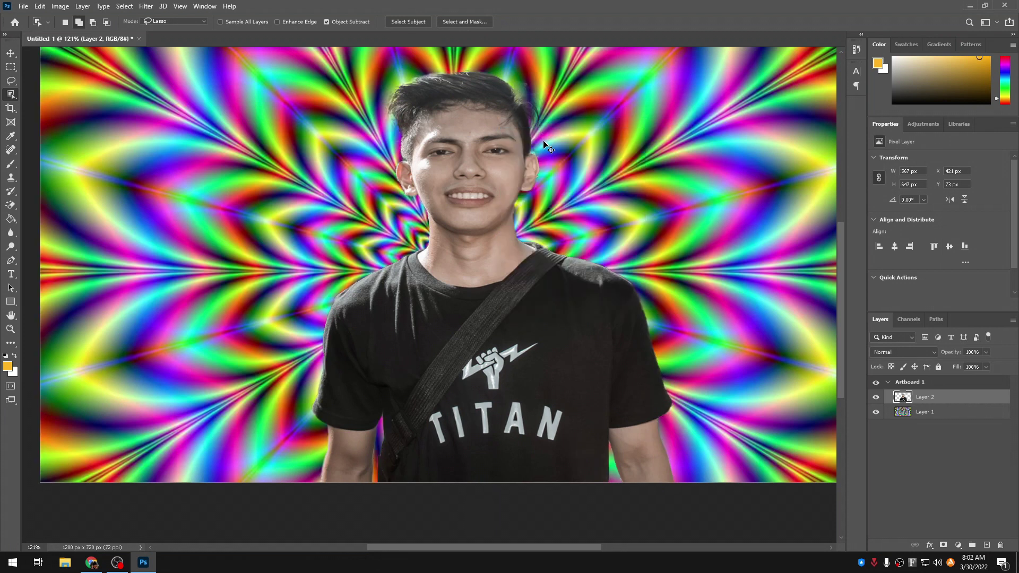
Free-transform the cut-out man to about 528 x 657 px and place him near the left edge of the artboard
key(ctrl+t)
drag(674, 64, 556, 201)
drag(416, 311, 166, 308)
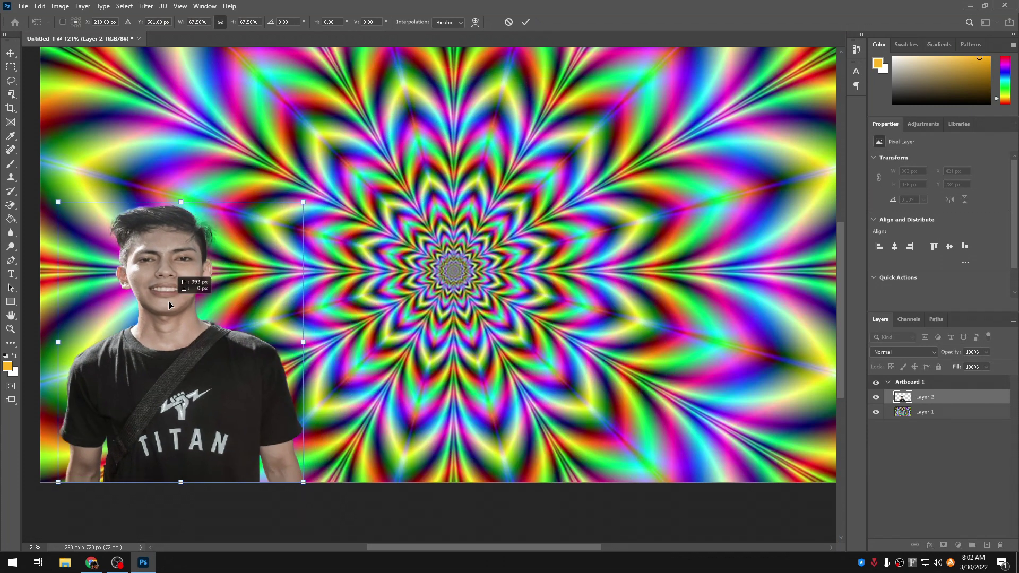
drag(181, 201, 182, 79)
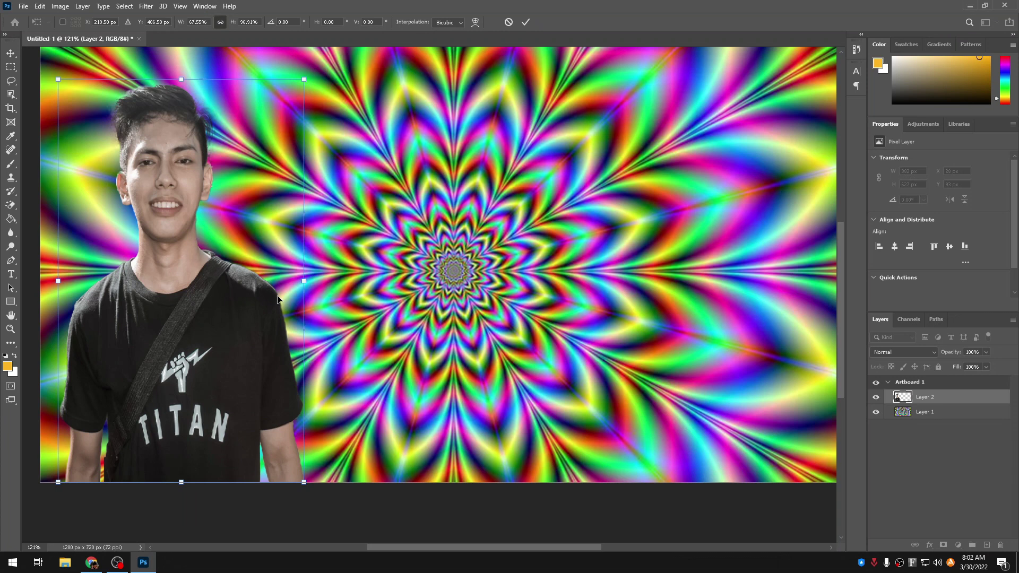
drag(306, 286, 399, 293)
drag(226, 80, 227, 61)
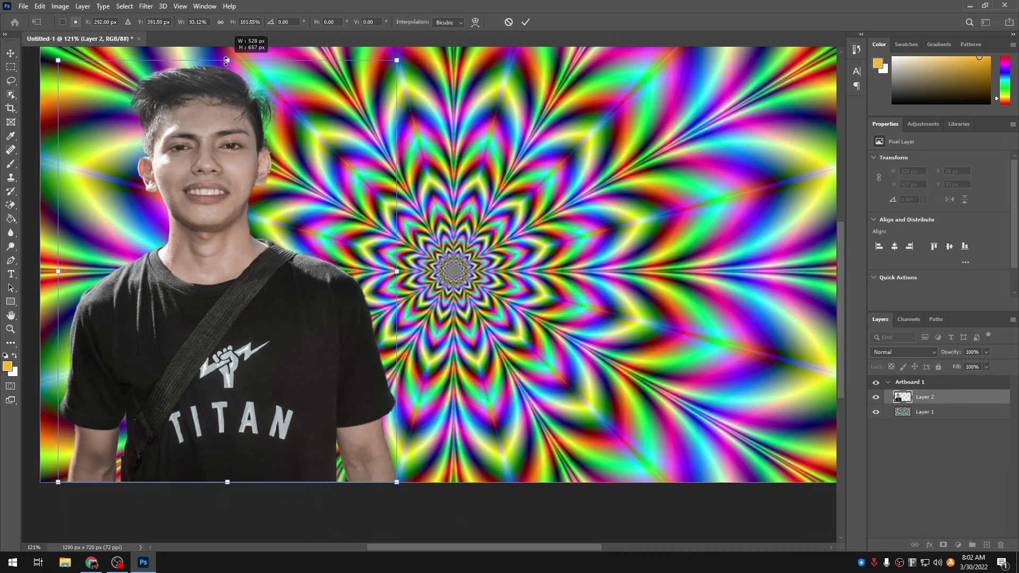
key(Return)
key(w)
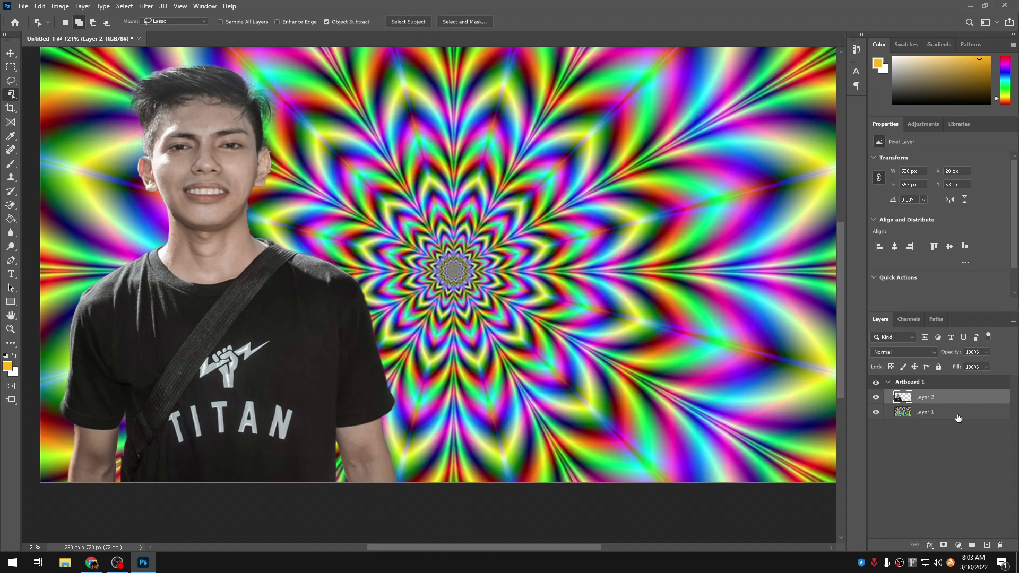
Add a Color Overlay effect to the pattern background on Layer 1 and set its blend mode to Normal
click(988, 414)
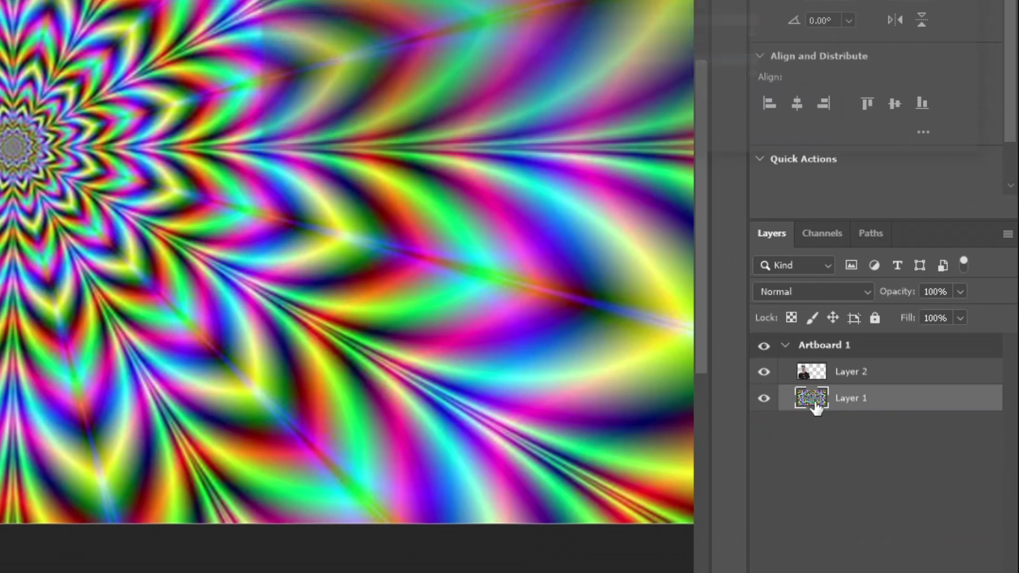
double_click(904, 414)
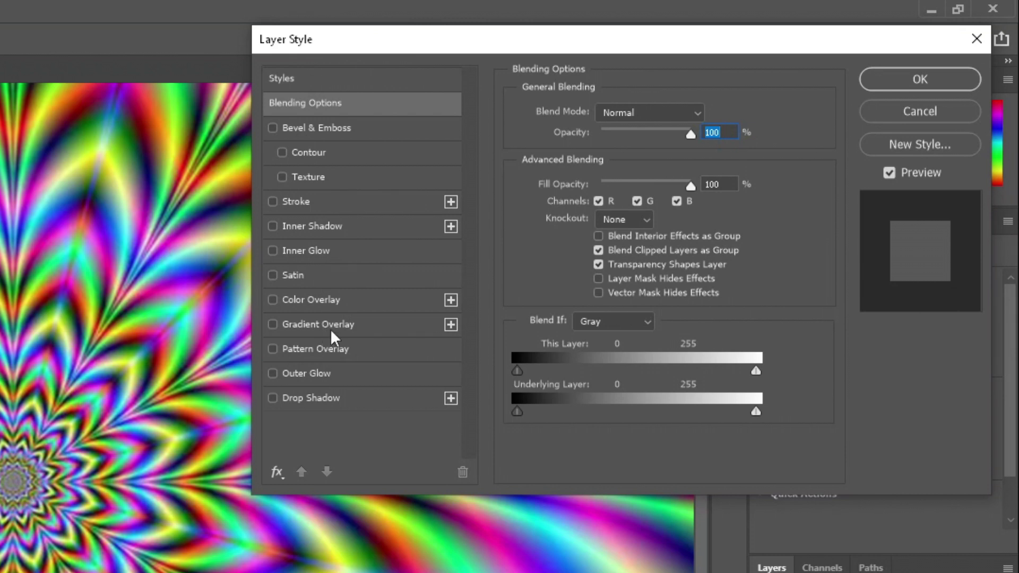
click(324, 300)
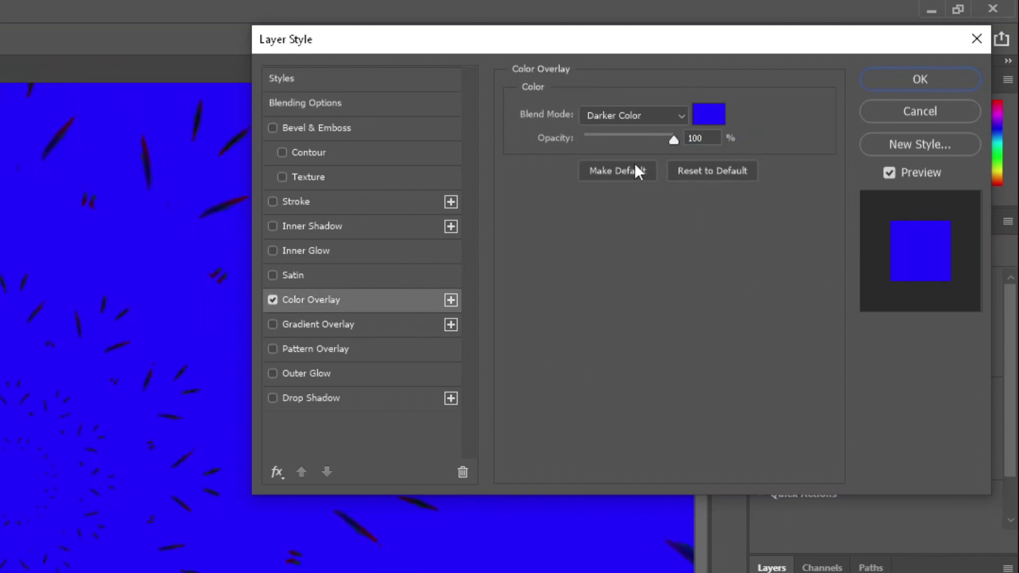
click(681, 116)
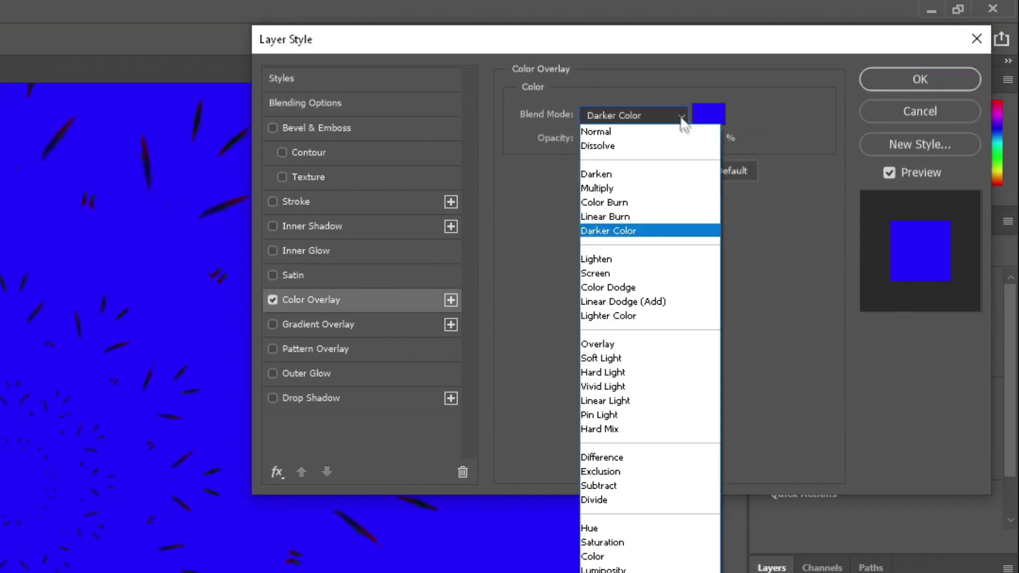
click(657, 133)
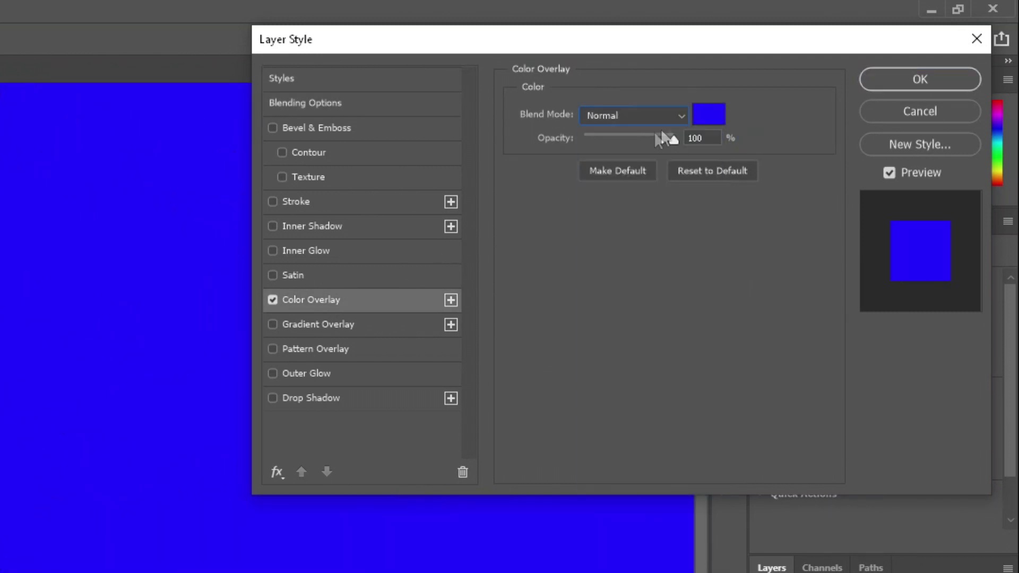
Set the Color Overlay color to #1b191c and lower its opacity to 71%
click(706, 118)
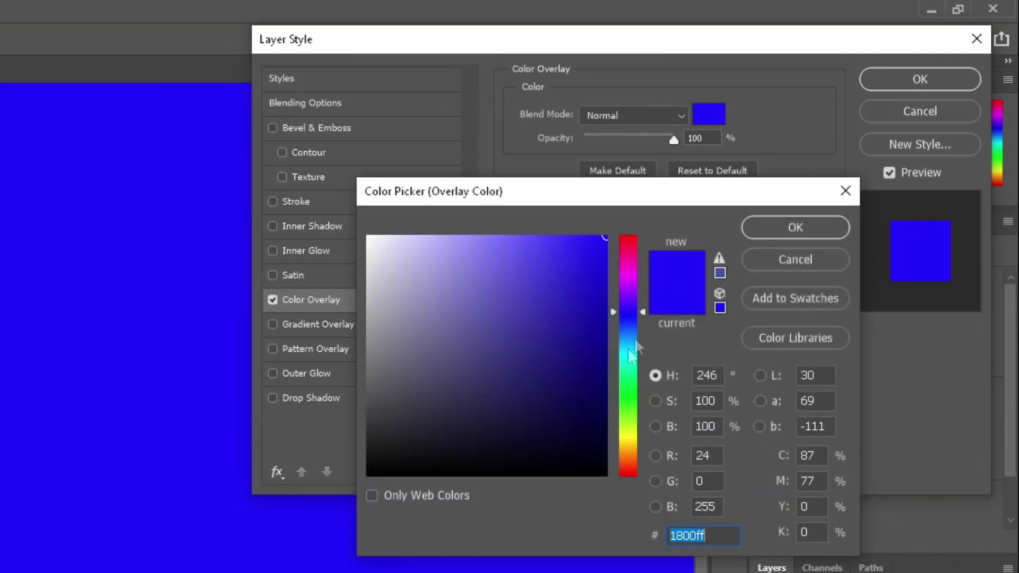
text(1b191c)
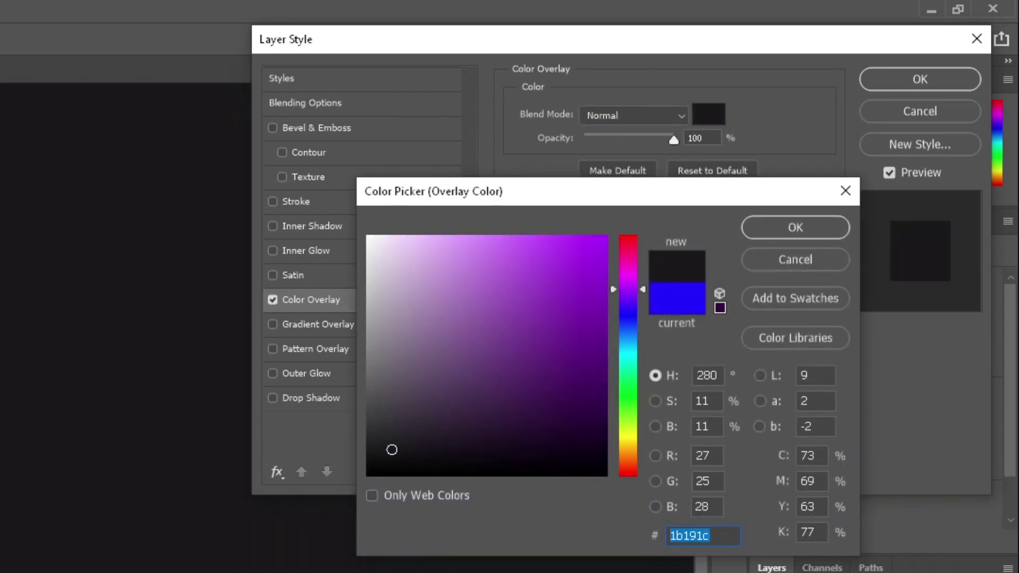
click(762, 234)
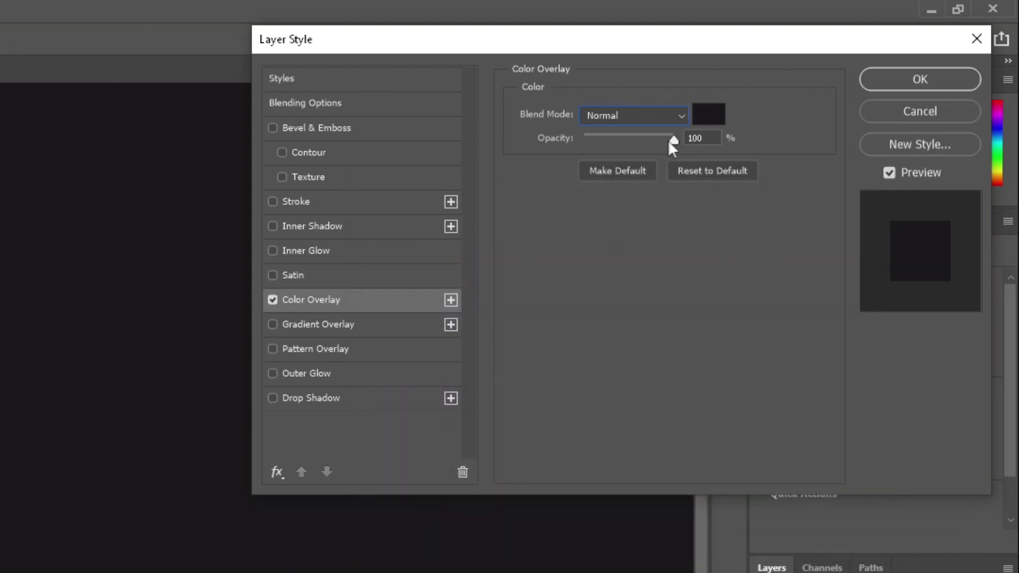
drag(670, 138, 648, 139)
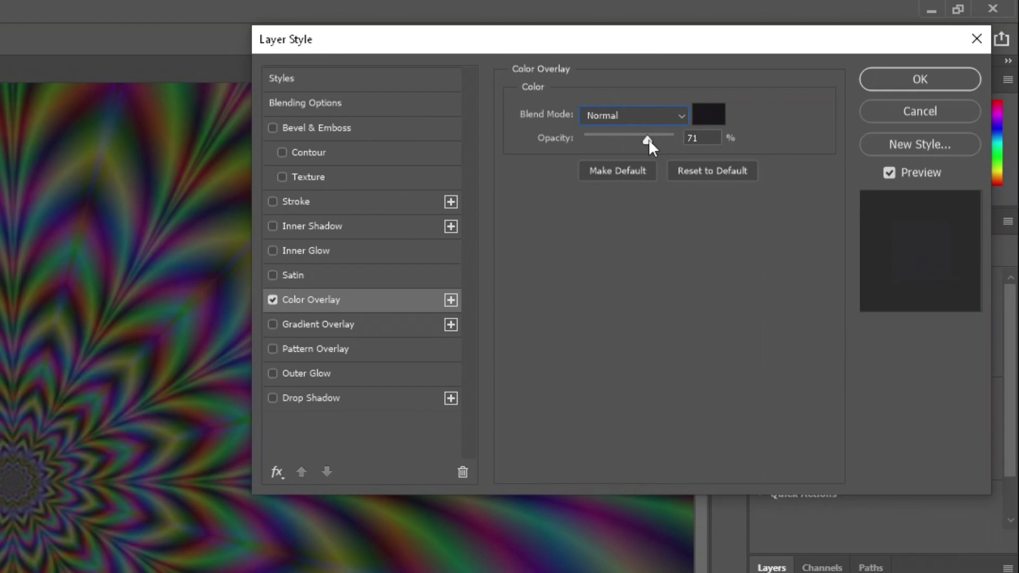
Preview the Color Overlay blend modes one by one on the background, from Dissolve through to Luminosity
click(667, 122)
click(656, 144)
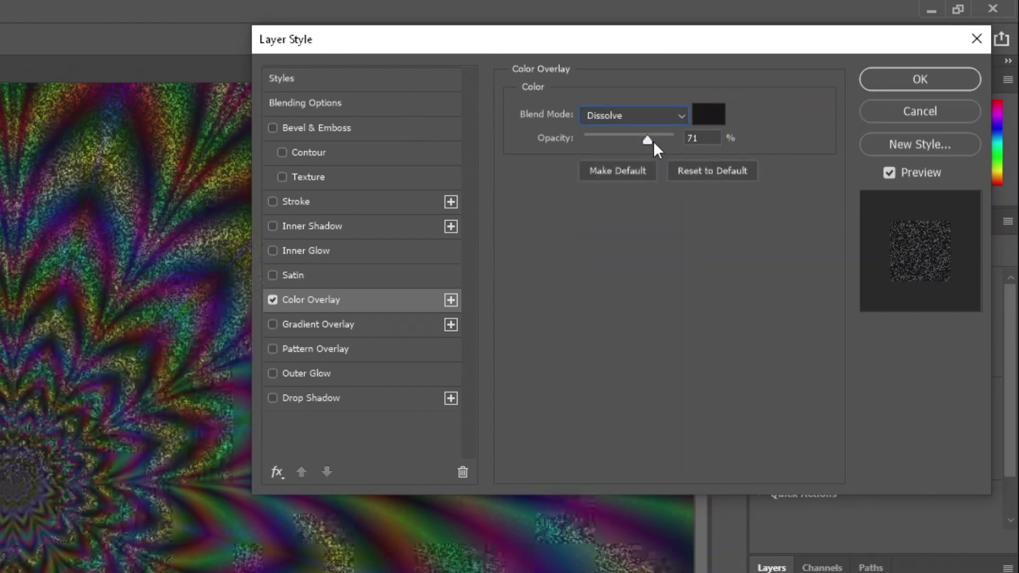
key(Up)
key(Down)
key(Down)
key(Down)
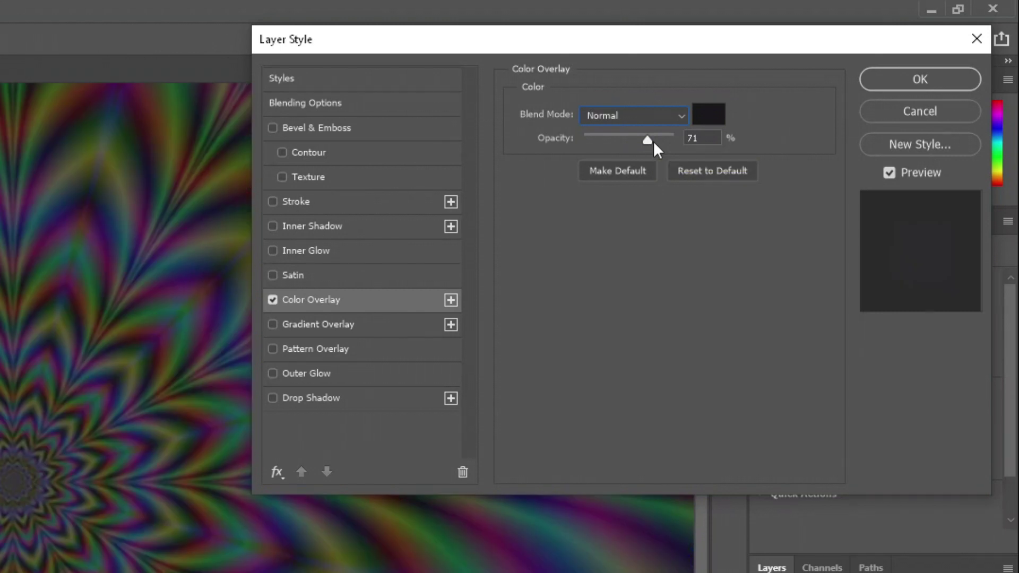
key(Down)
key(Up)
key(Down)
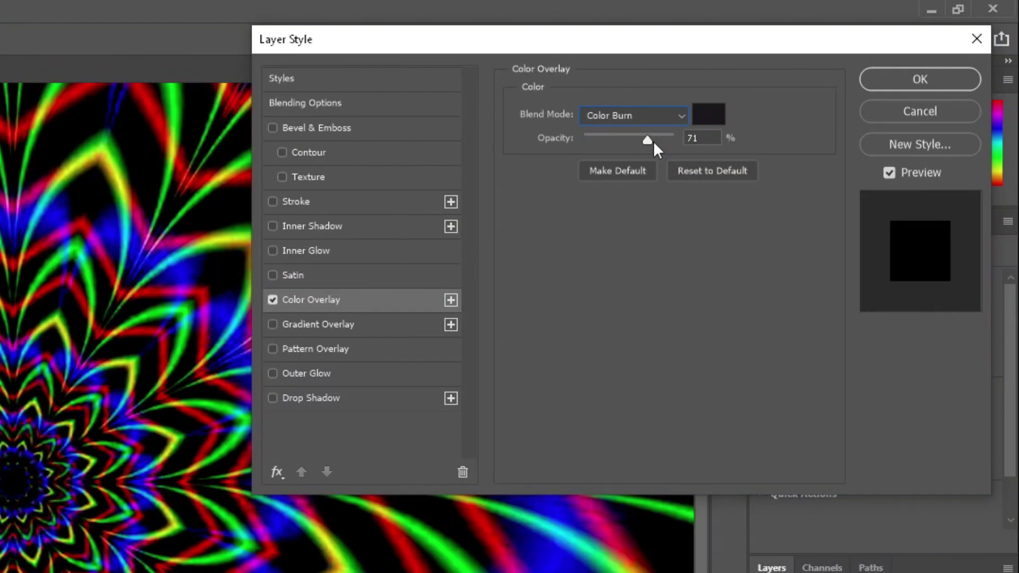
key(Down)
key(Down)
key(Down)
key(Down)
key(Down)
key(Down)
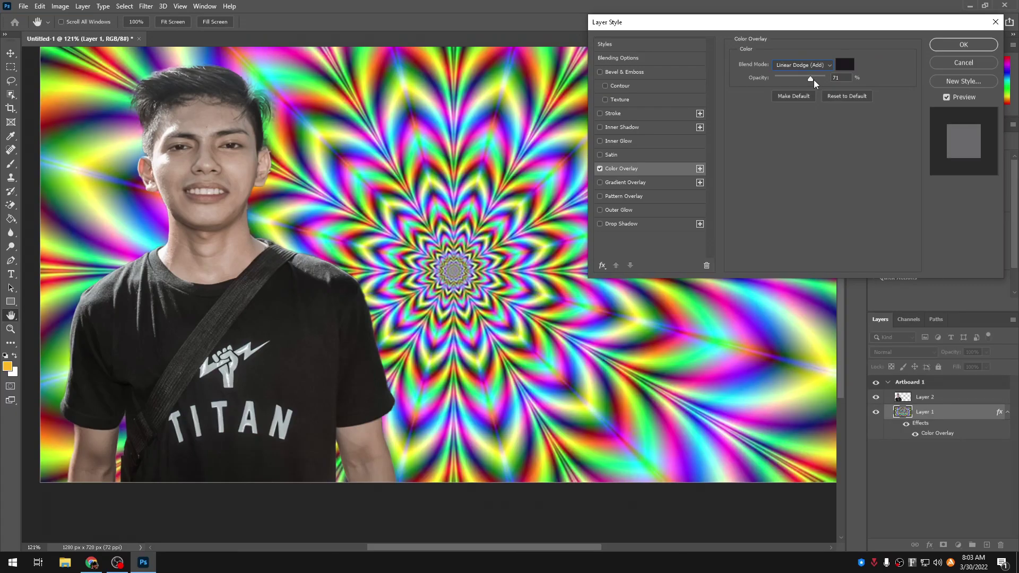
key(Down)
key(Down)
key(Down)
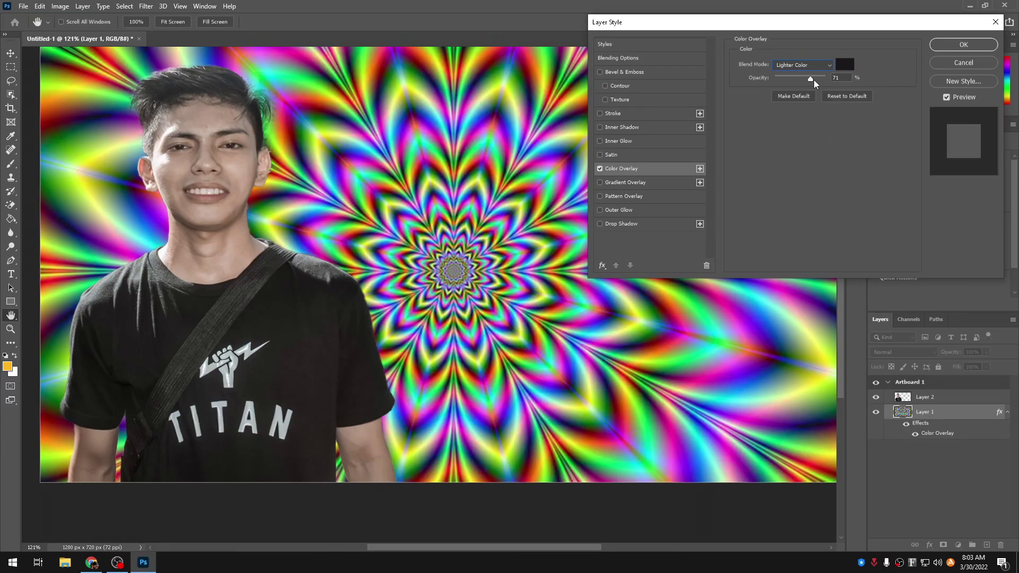
key(Down)
key(Down)
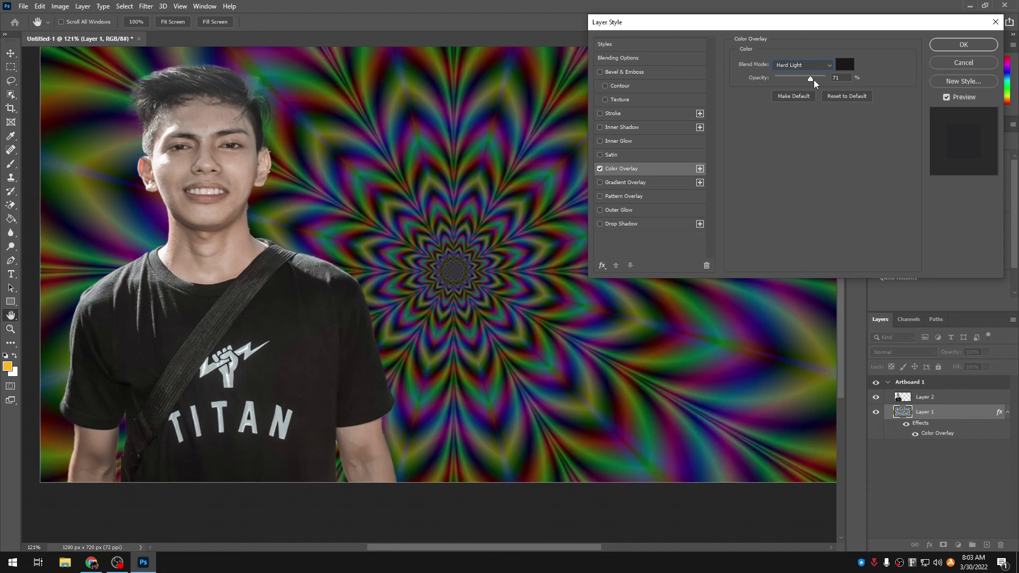
key(Down)
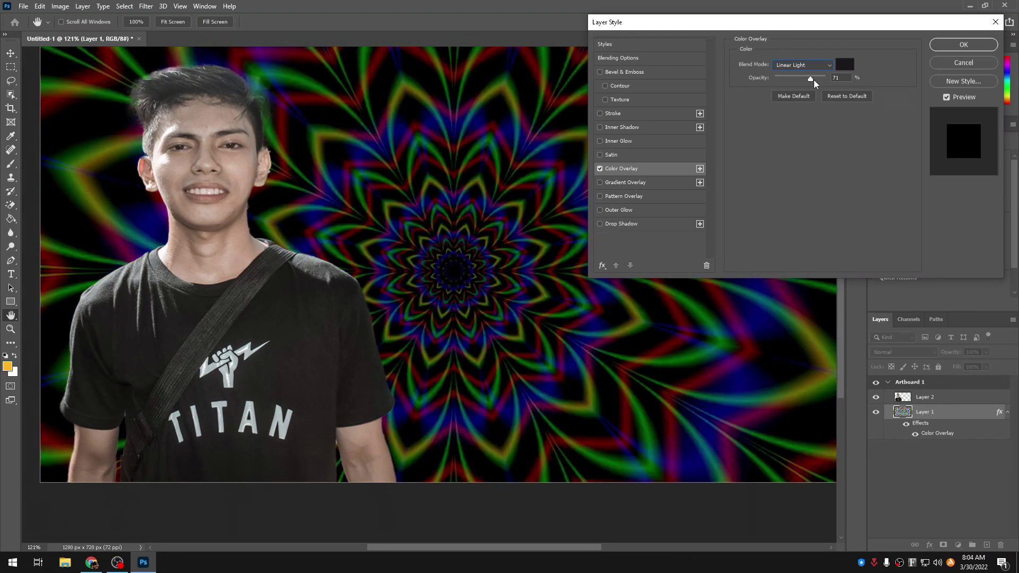
key(Down)
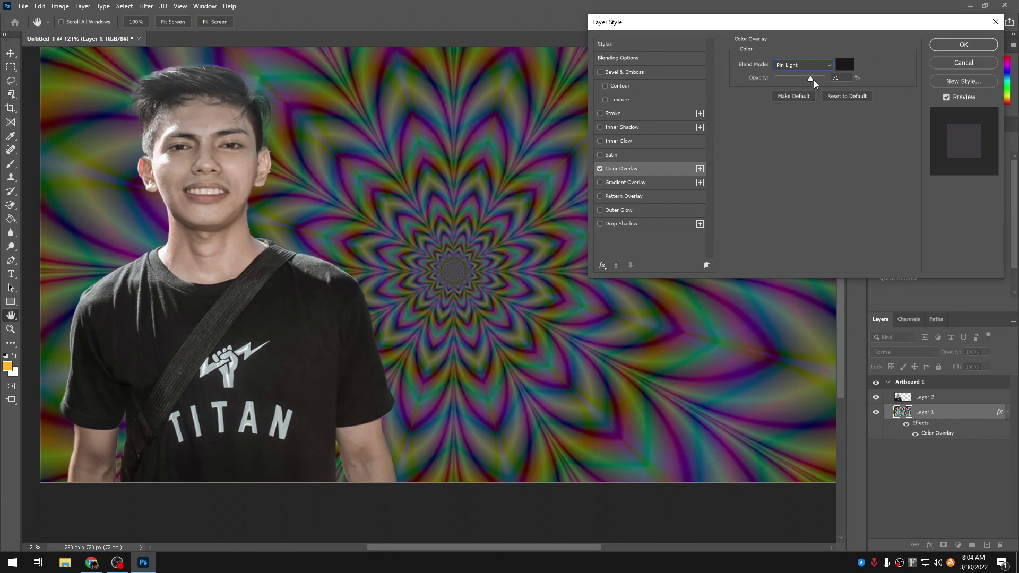
key(Down)
key(Down)
key(Down)
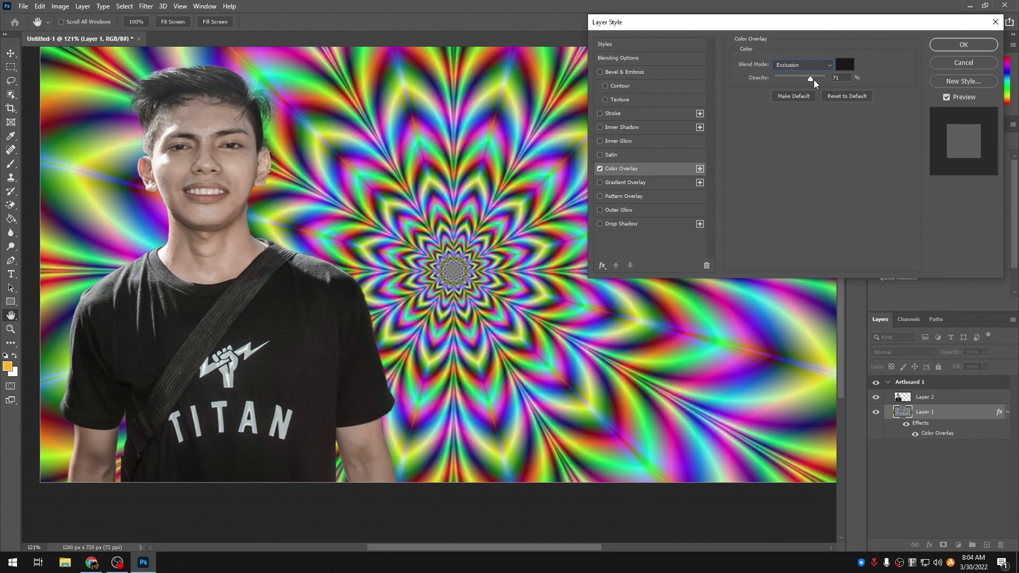
key(Down)
key(Down)
key(Down)
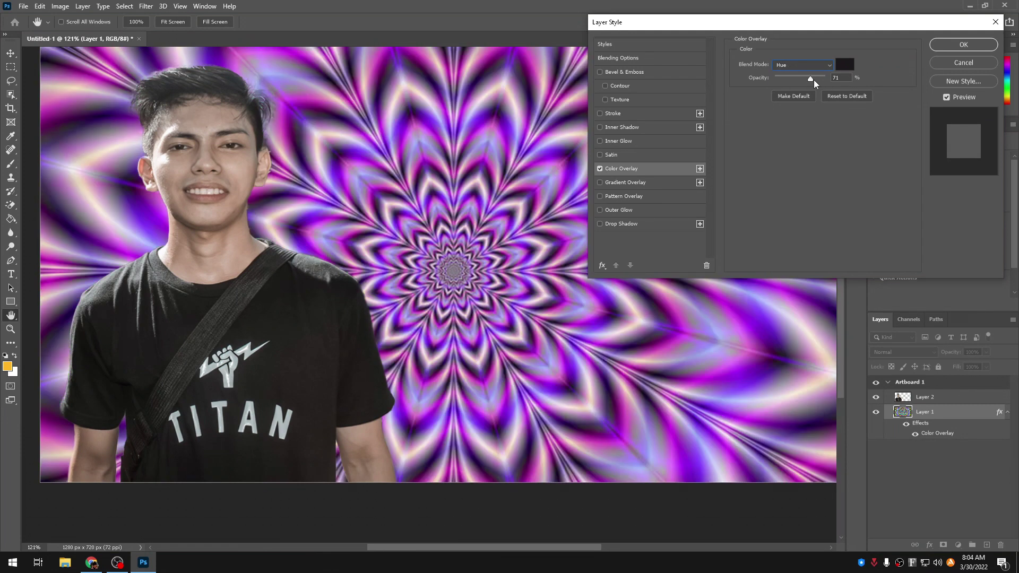
key(Down)
key(Up)
key(Down)
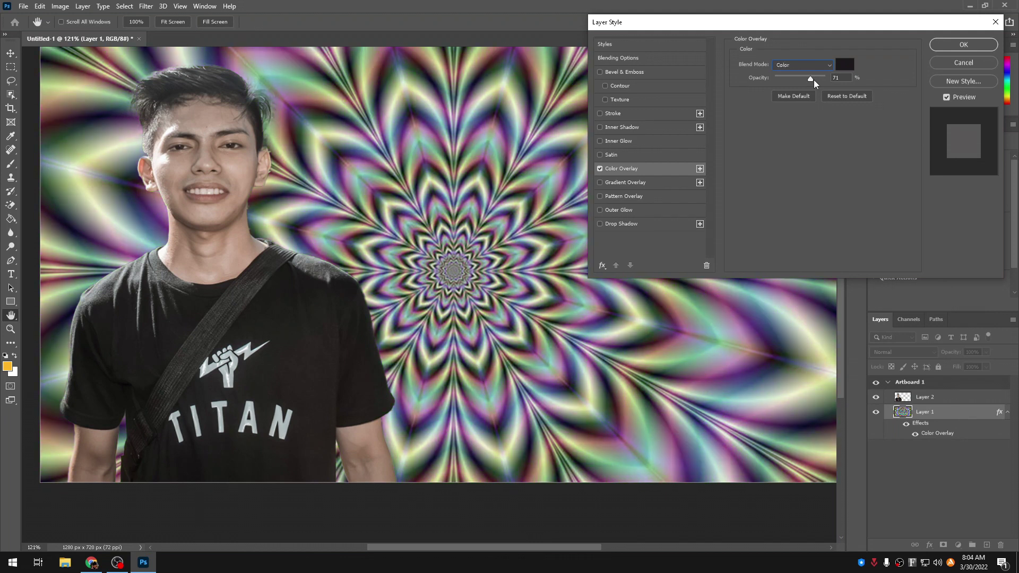
key(Down)
key(Up)
key(Up)
key(Down)
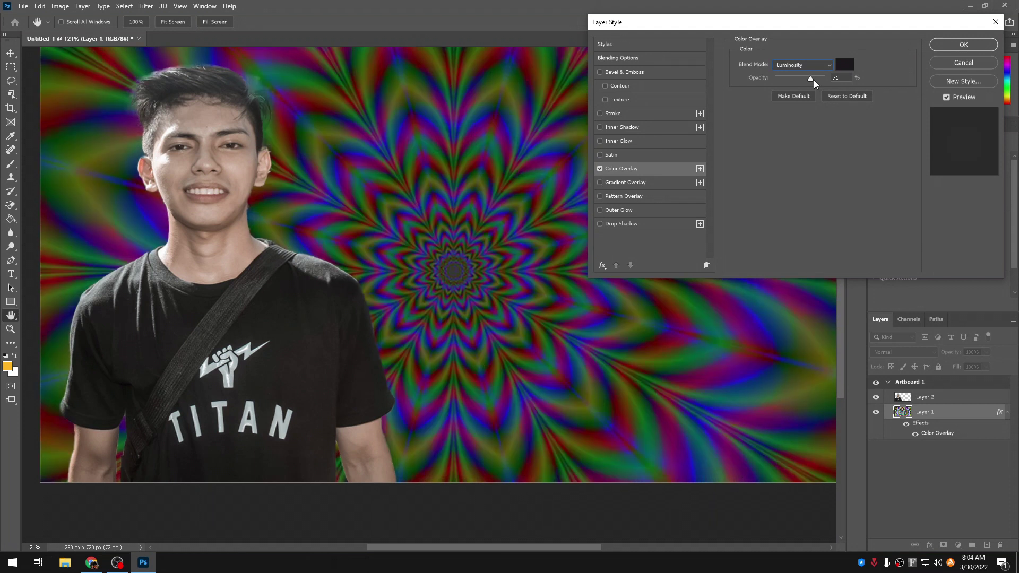
Set the Color Overlay blend mode to Hue and apply the layer style to Layer 1
key(Up)
key(Up)
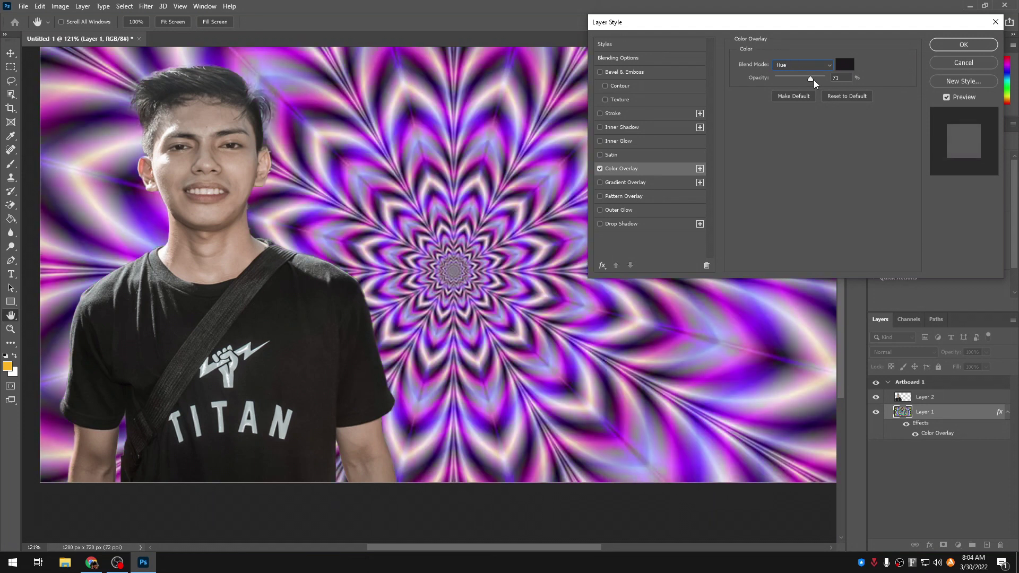
key(Down)
key(Down)
key(Up)
key(Up)
click(958, 46)
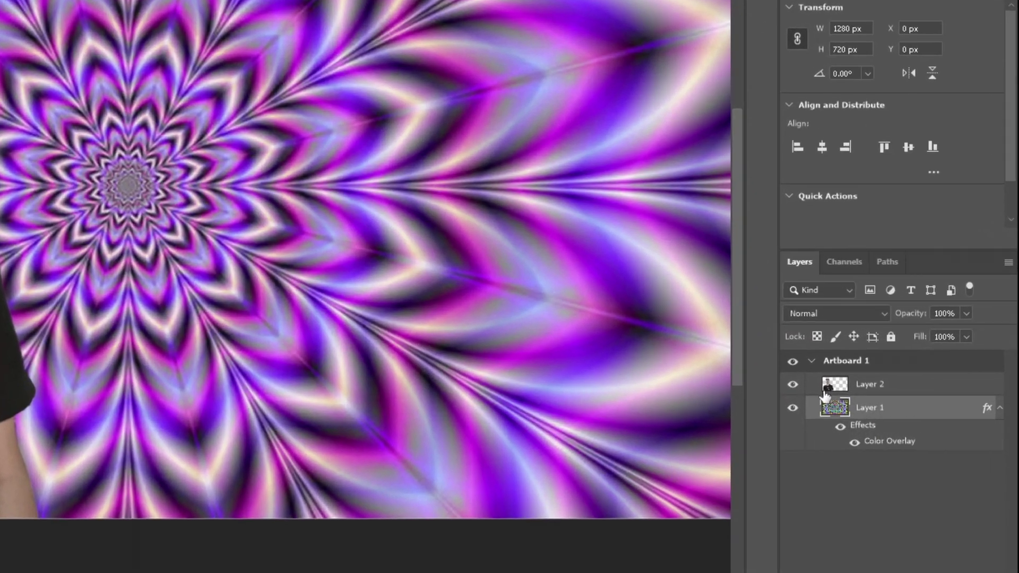
Add an outside Stroke effect to the cut-out man on Layer 2 with a size of 10 px
click(901, 399)
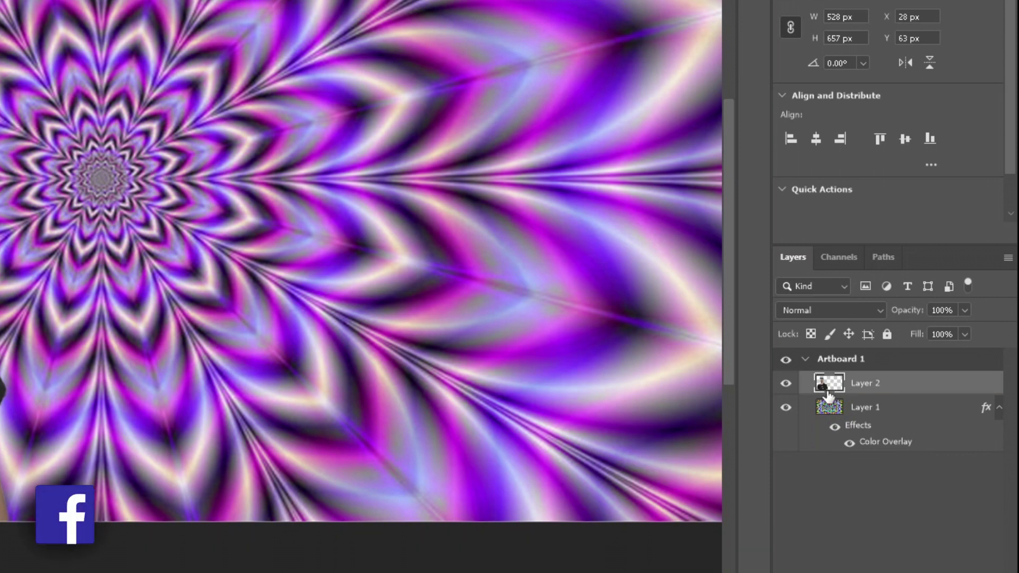
double_click(829, 384)
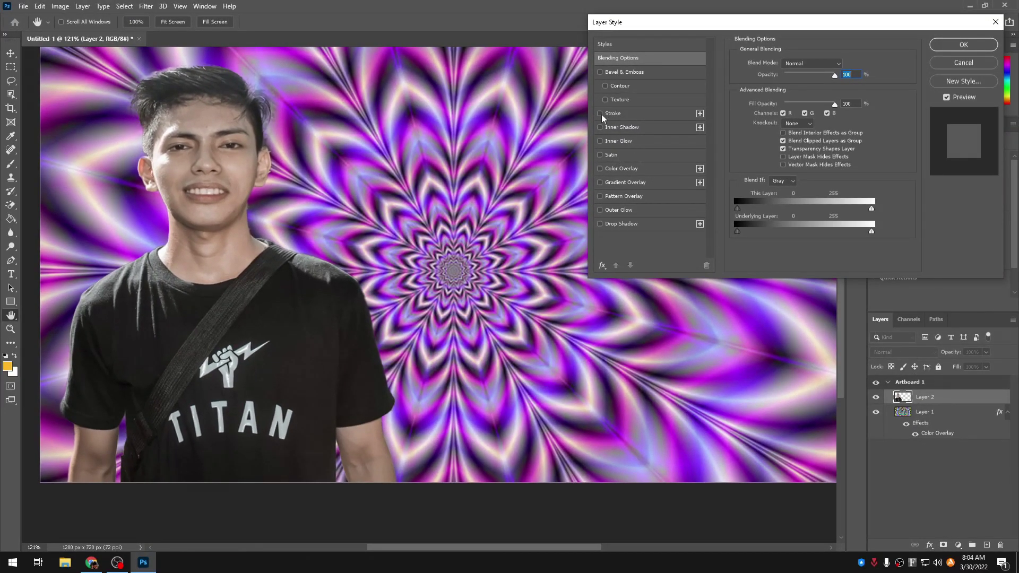
click(607, 115)
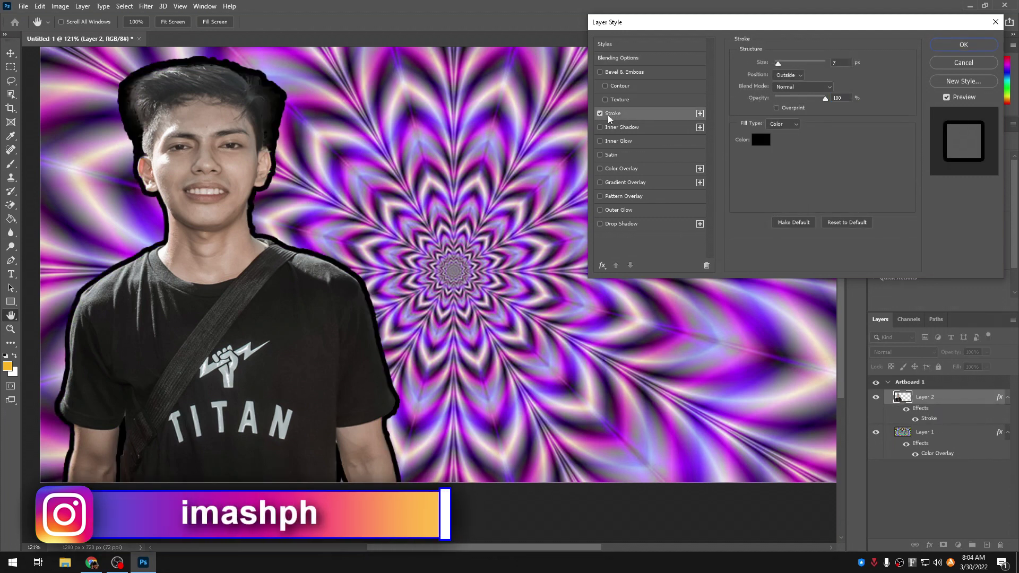
drag(783, 64, 780, 64)
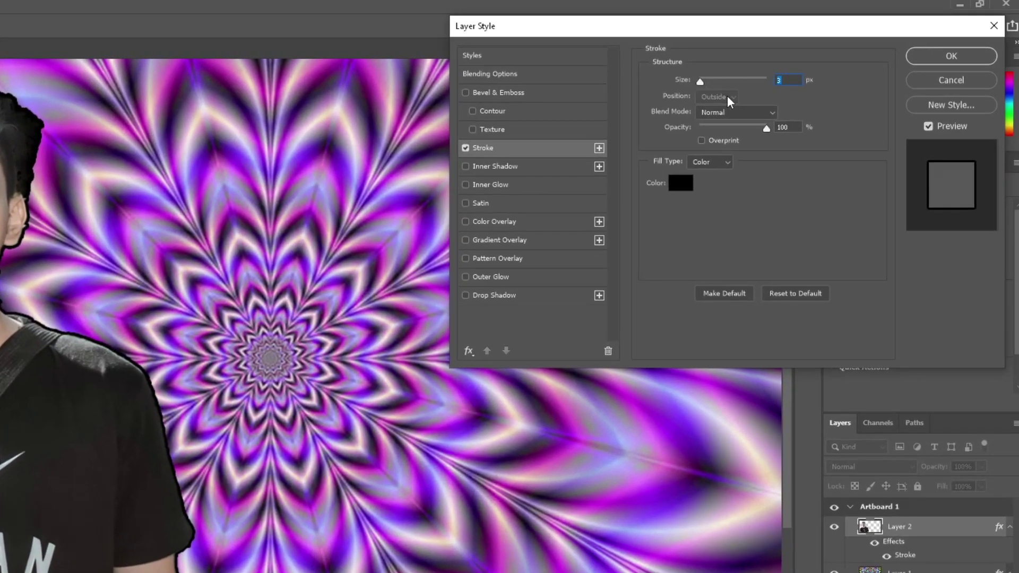
click(728, 93)
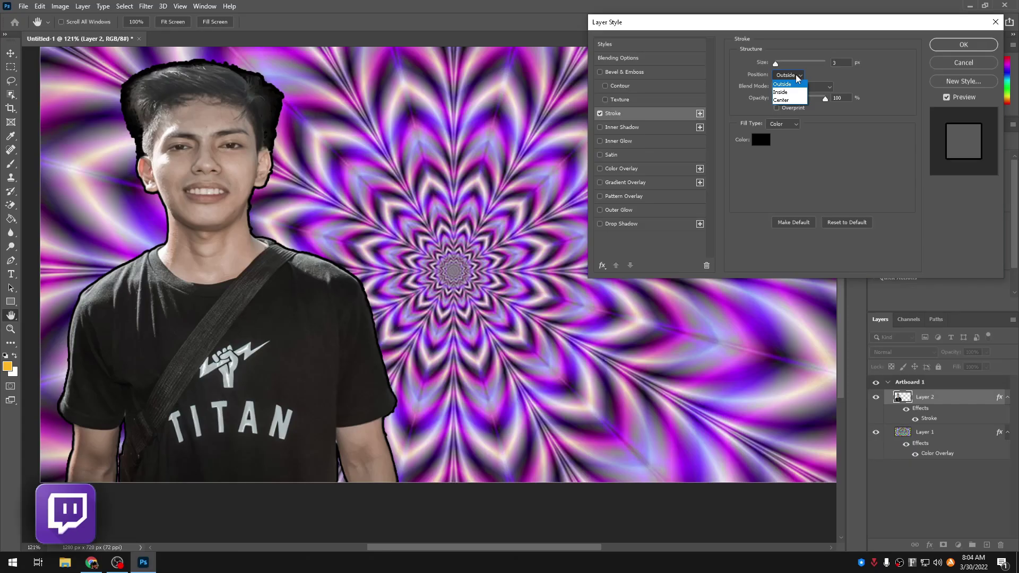
click(696, 110)
drag(776, 64, 781, 66)
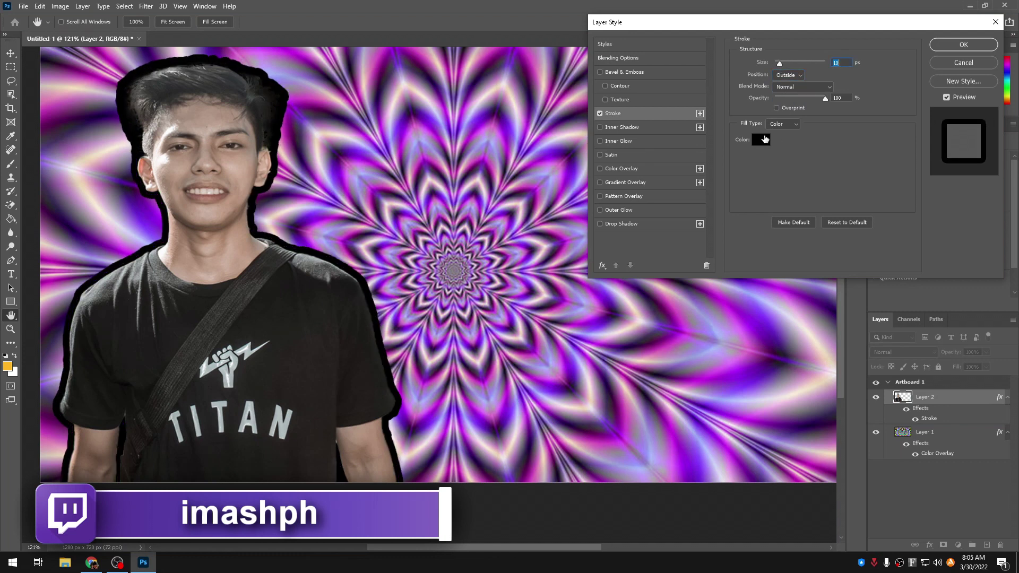
Set the stroke color to the dark purple #332233 sampled from the pattern background
click(763, 139)
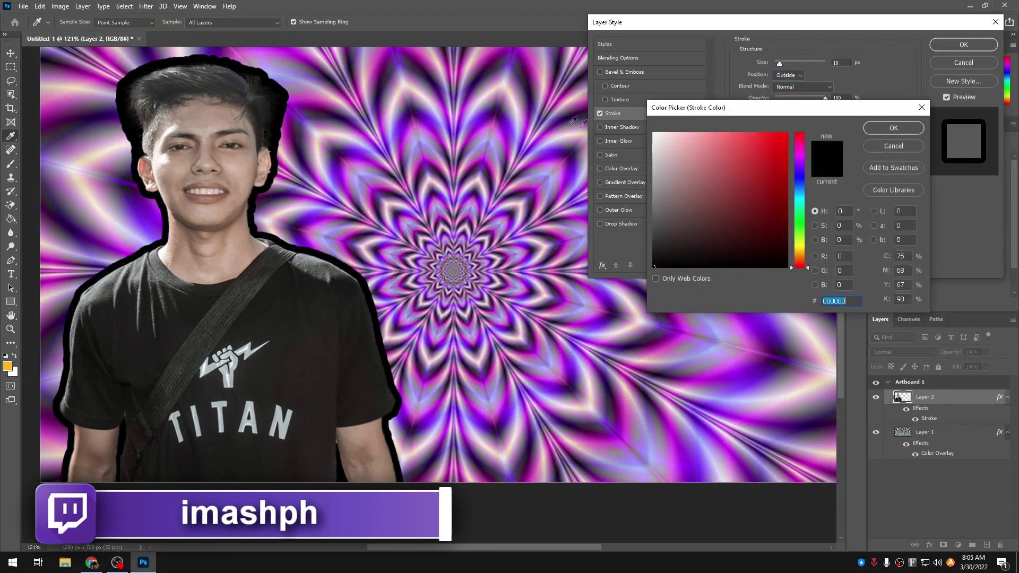
click(526, 77)
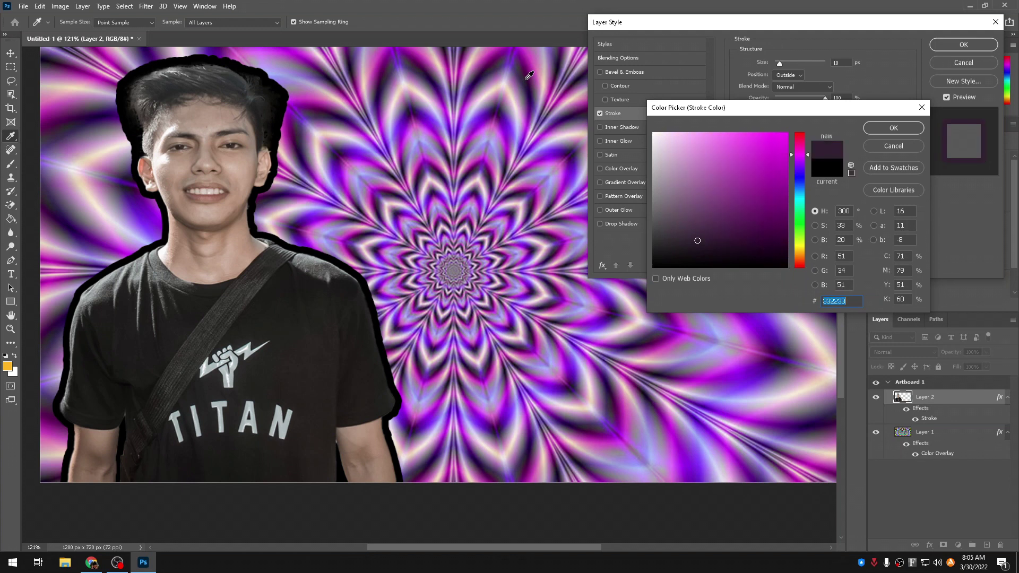
click(881, 129)
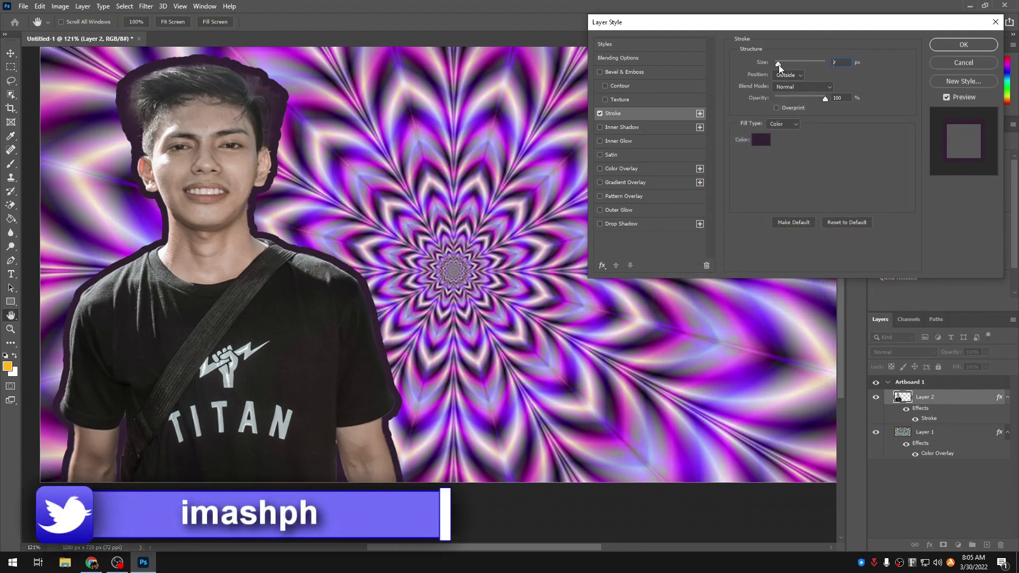
Set the stroke's blend mode to Hue and its size to 29 px
click(823, 87)
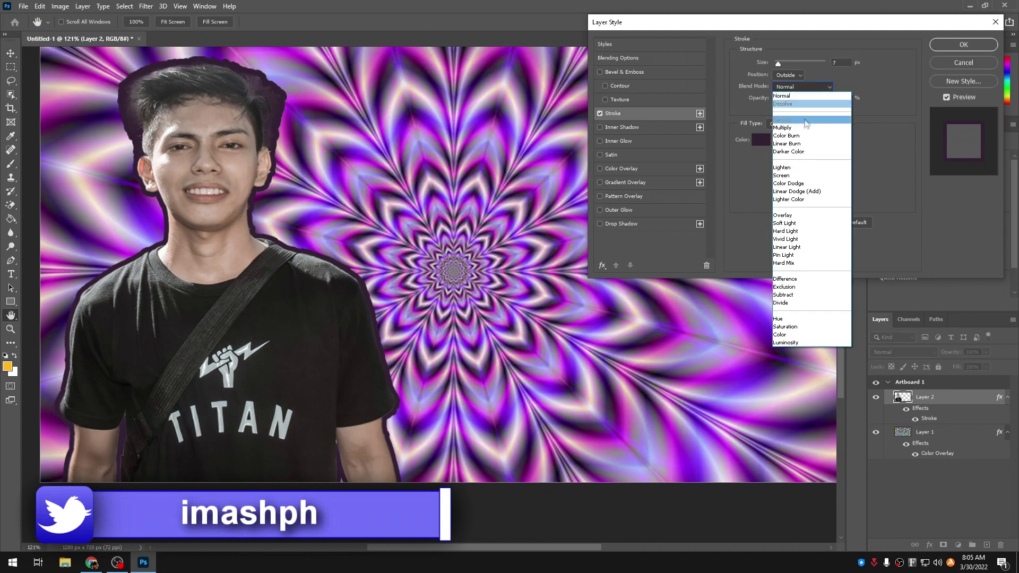
click(799, 318)
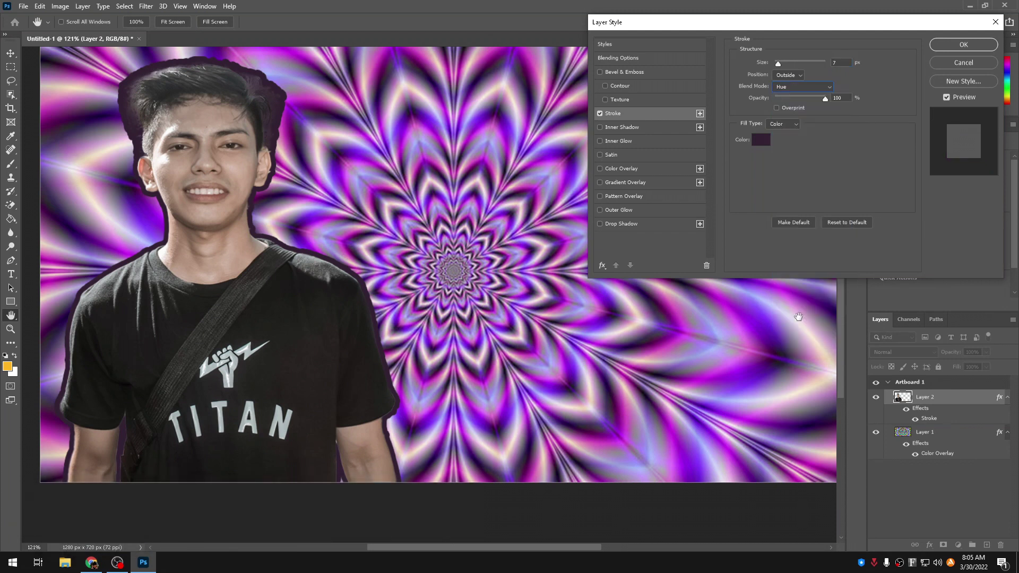
drag(777, 67, 784, 74)
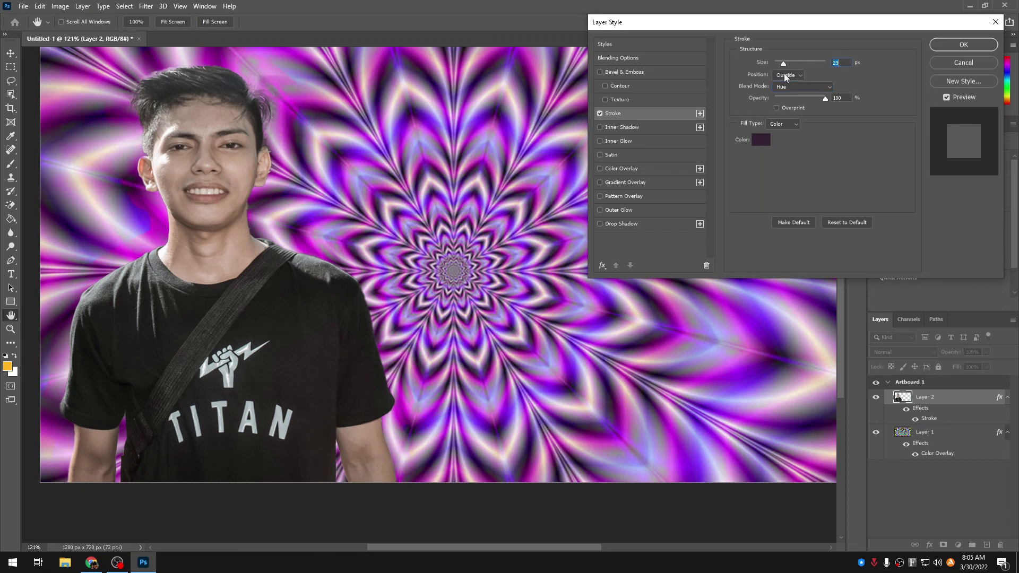
Set the stroke's size to 4 px, its opacity to 71% and its blend mode to Multiply
click(812, 87)
click(798, 98)
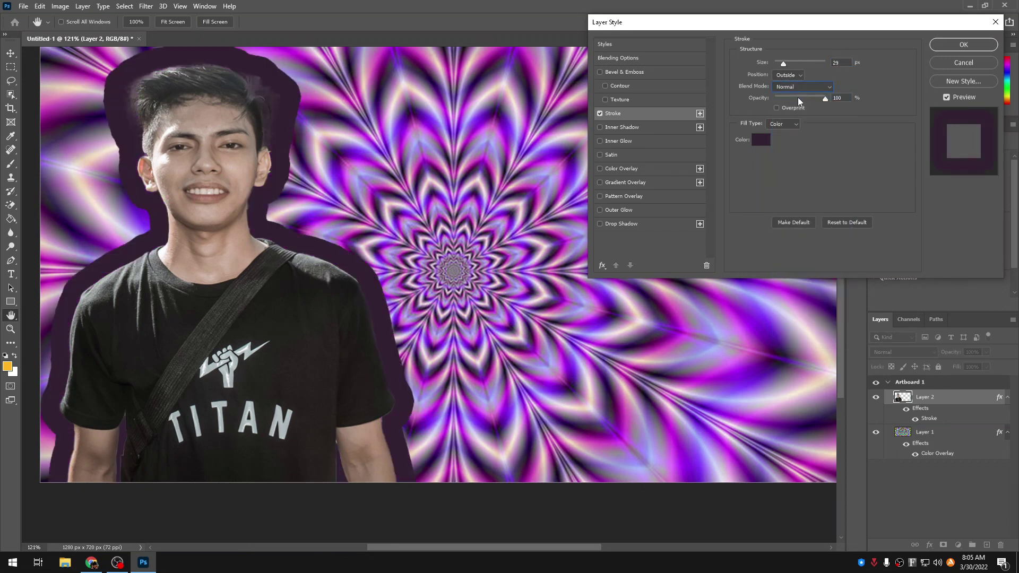
drag(778, 61, 779, 68)
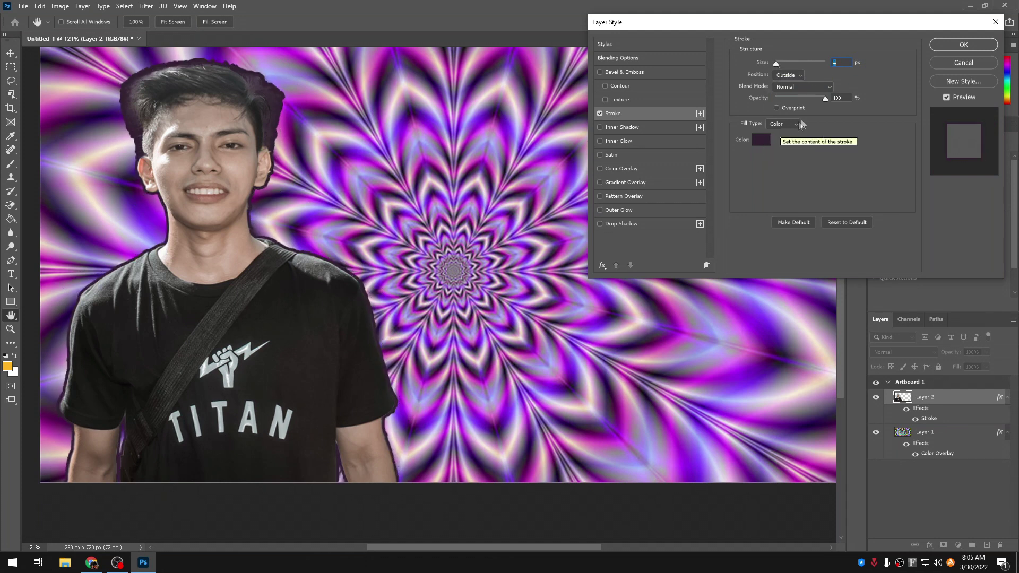
drag(825, 100, 810, 98)
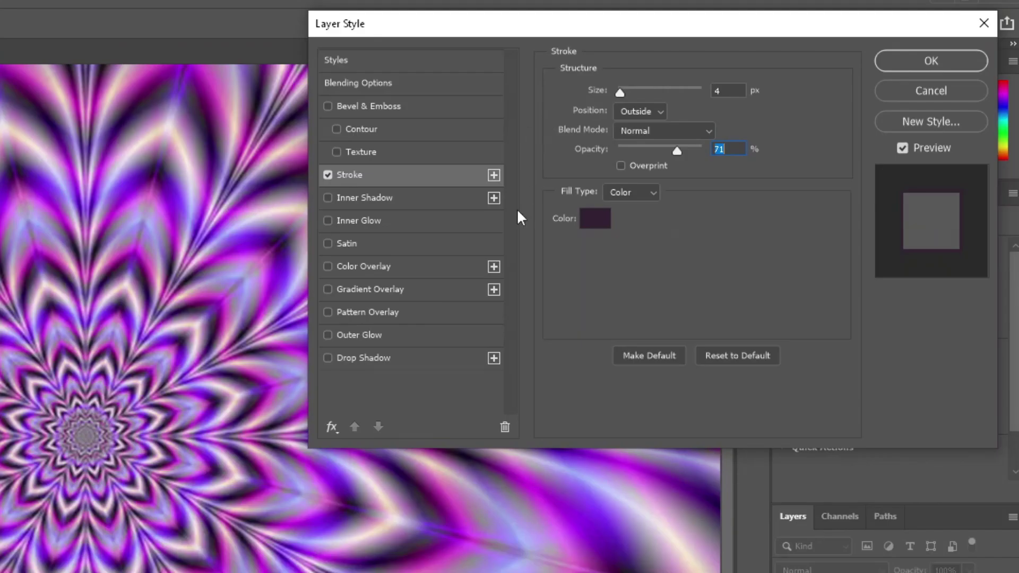
click(709, 130)
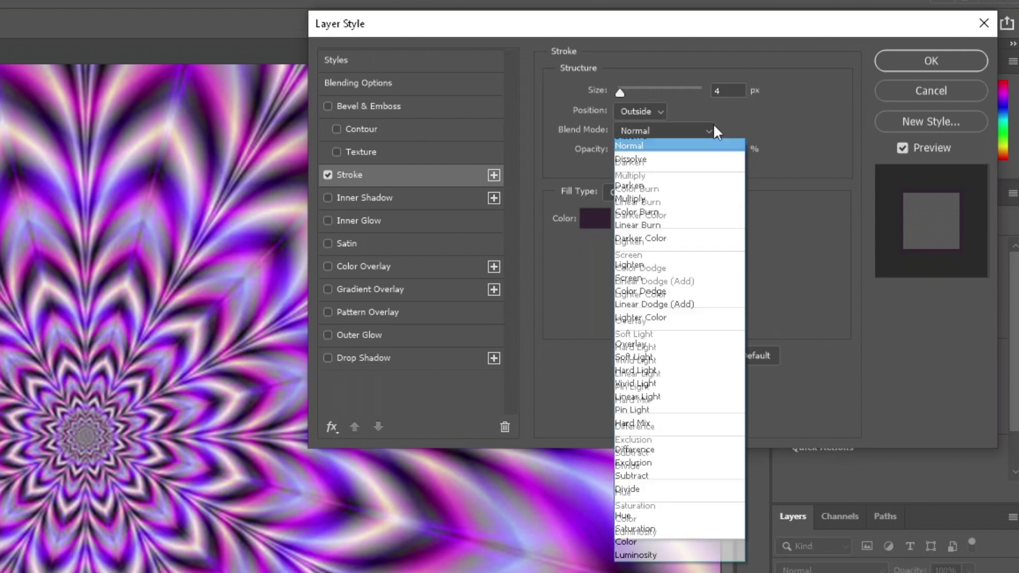
click(670, 199)
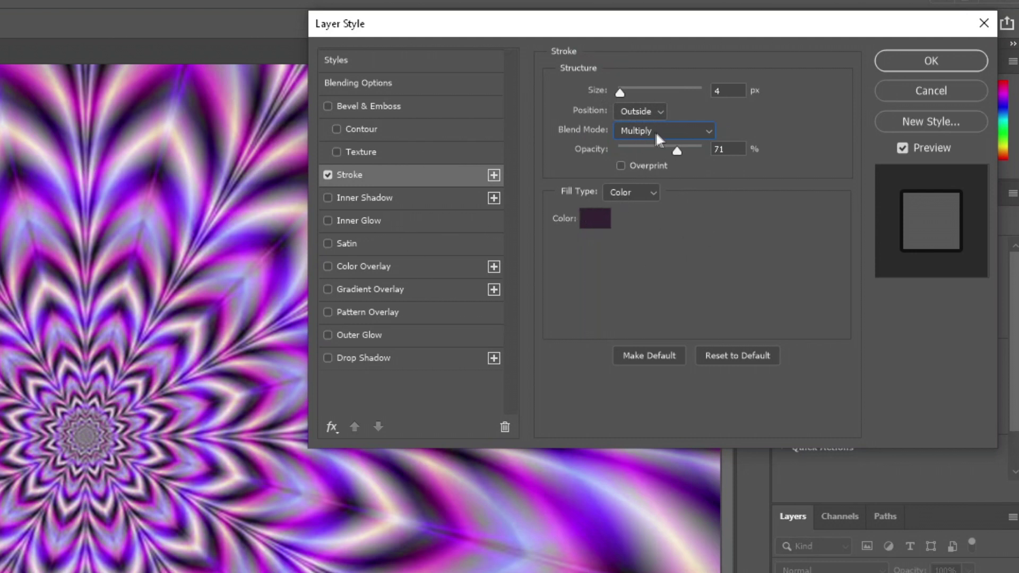
Try the Inside and Center positions for the stroke, and set it back to Outside
click(632, 111)
click(637, 140)
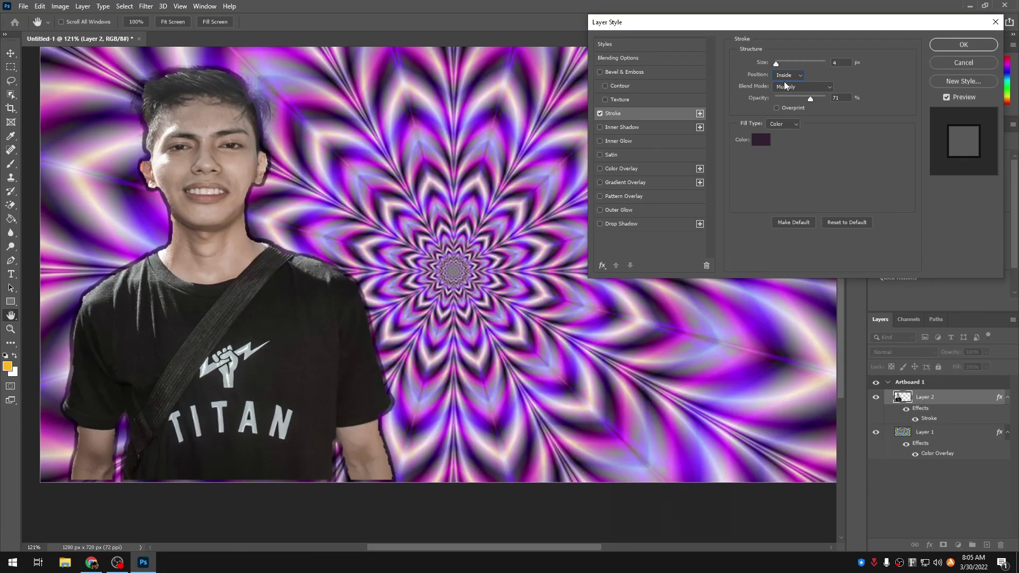
click(637, 113)
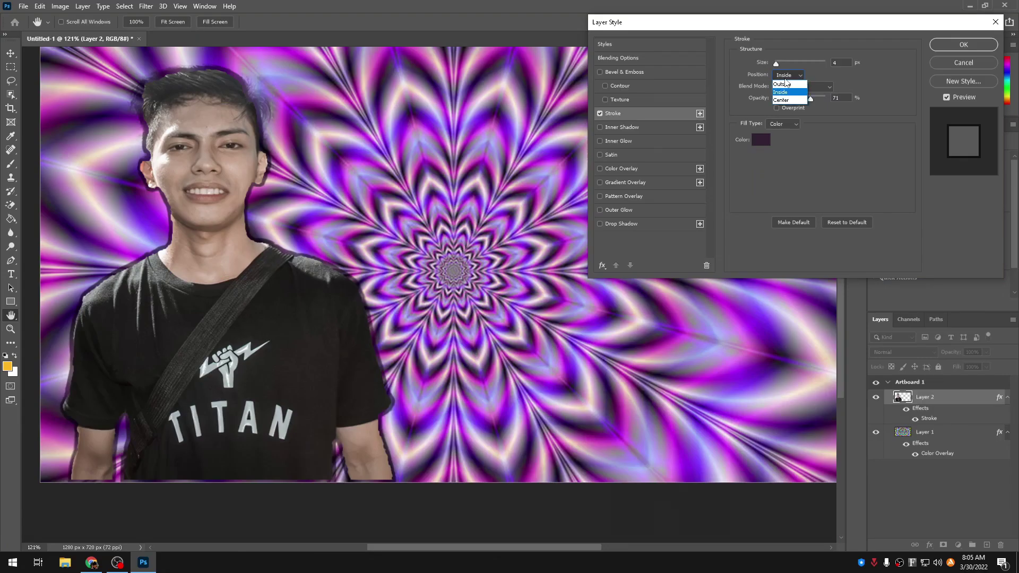
click(784, 100)
click(789, 77)
click(787, 81)
Try several stroke widths around the cut-out man and set the size to 7 px
drag(775, 64, 778, 66)
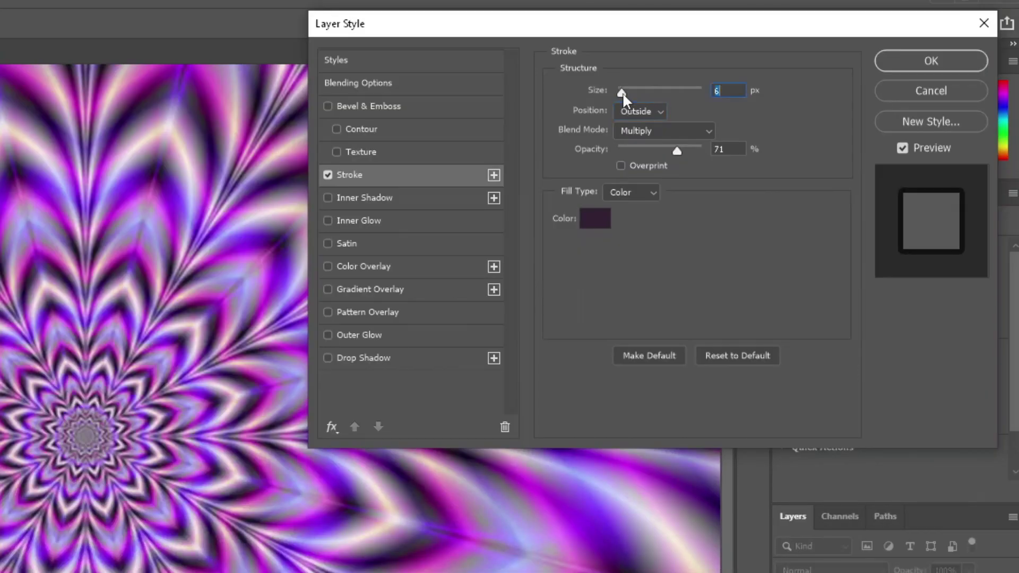
drag(624, 98, 626, 99)
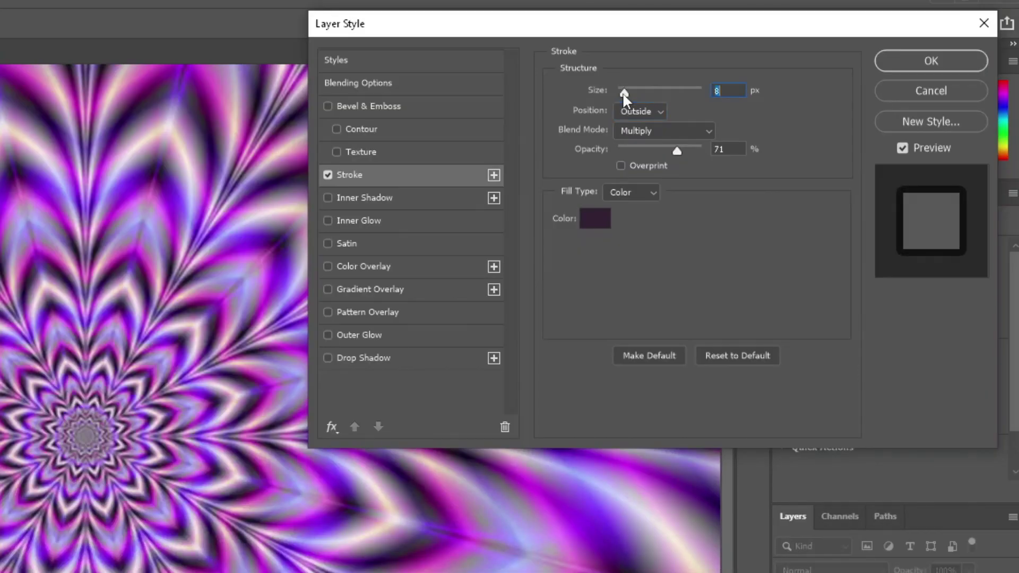
key(Down)
key(Down)
key(Down)
key(Down)
key(Down)
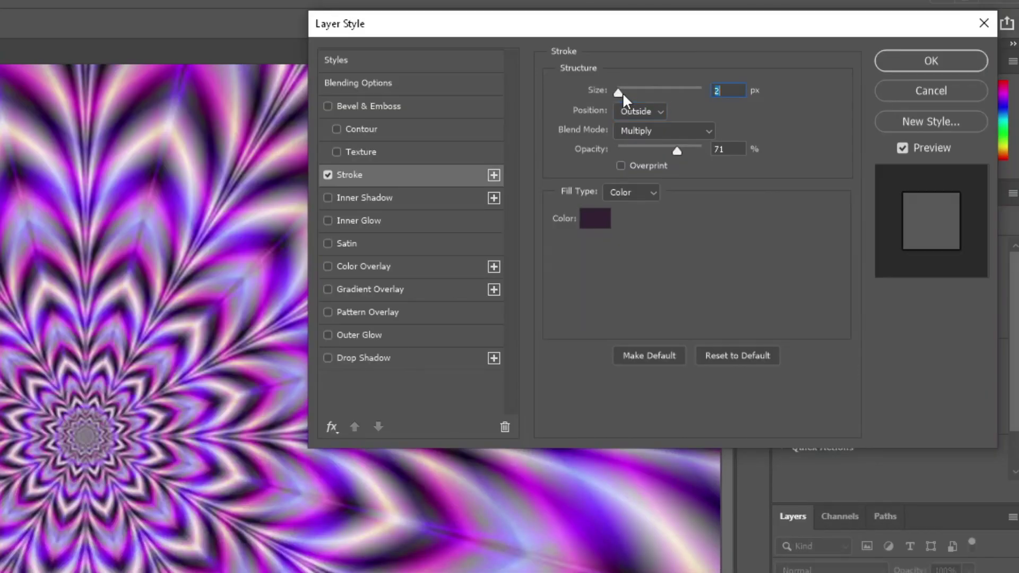
click(623, 92)
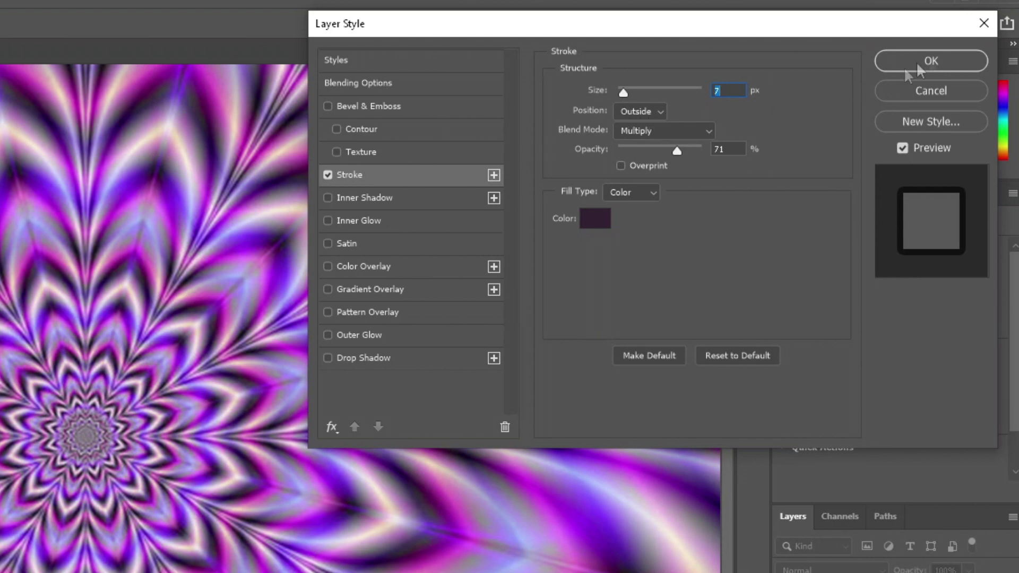
Set the stroke color to magenta #ff00ff and its opacity to 100%, and apply the layer style to Layer 2
click(612, 220)
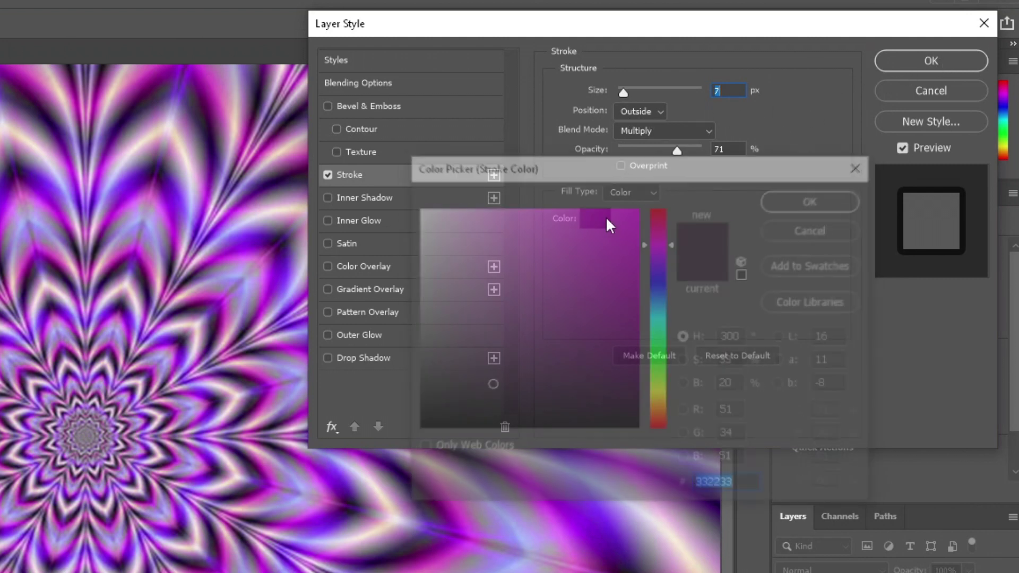
text(ff00ff)
drag(587, 286, 692, 179)
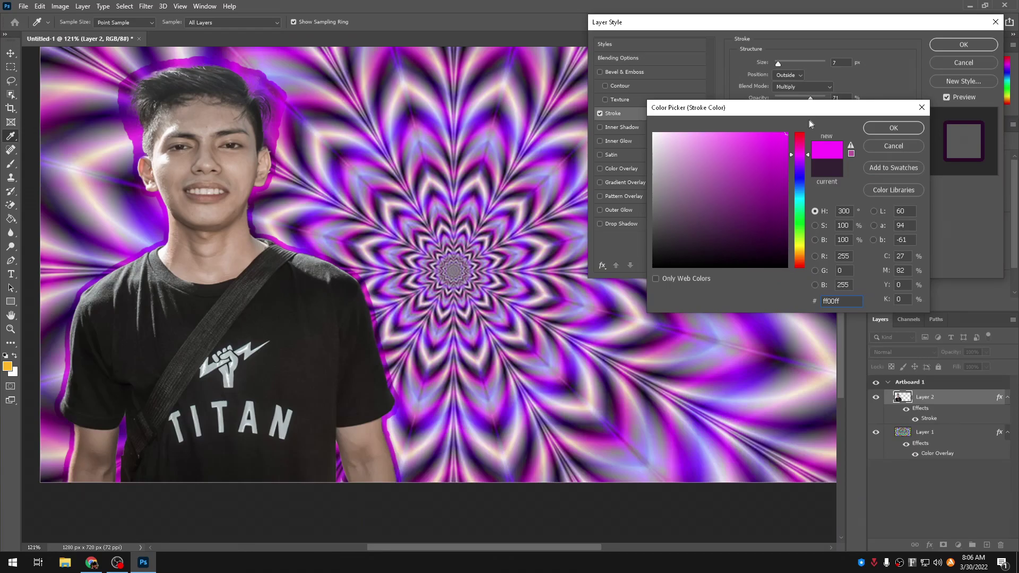
click(781, 198)
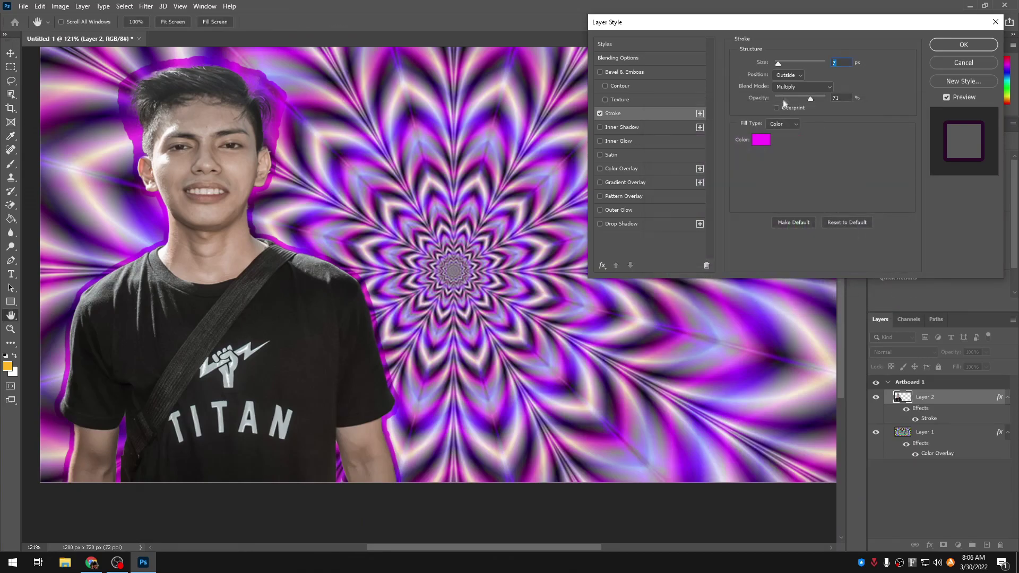
drag(812, 100, 841, 100)
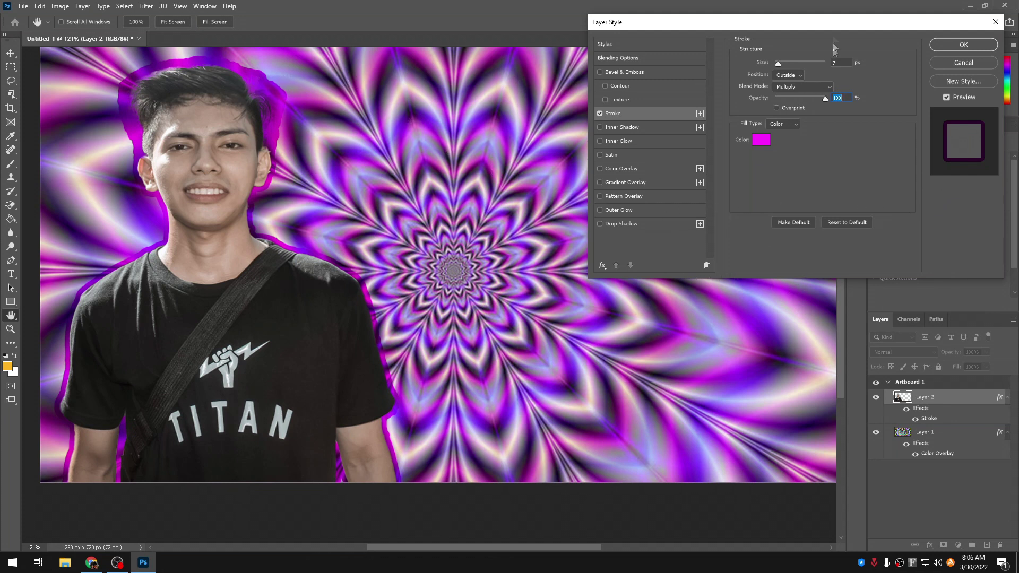
click(944, 46)
Erase the rough leftover edge around the man's hair on Layer 2 with the Eraser tool at brush size 21
key(w)
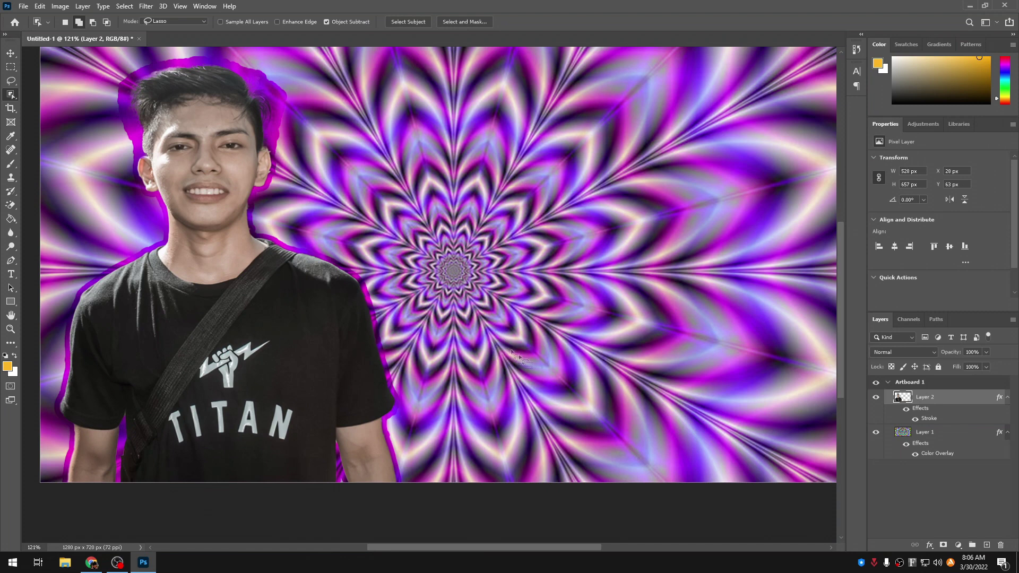
scroll(238, 133, up, 3)
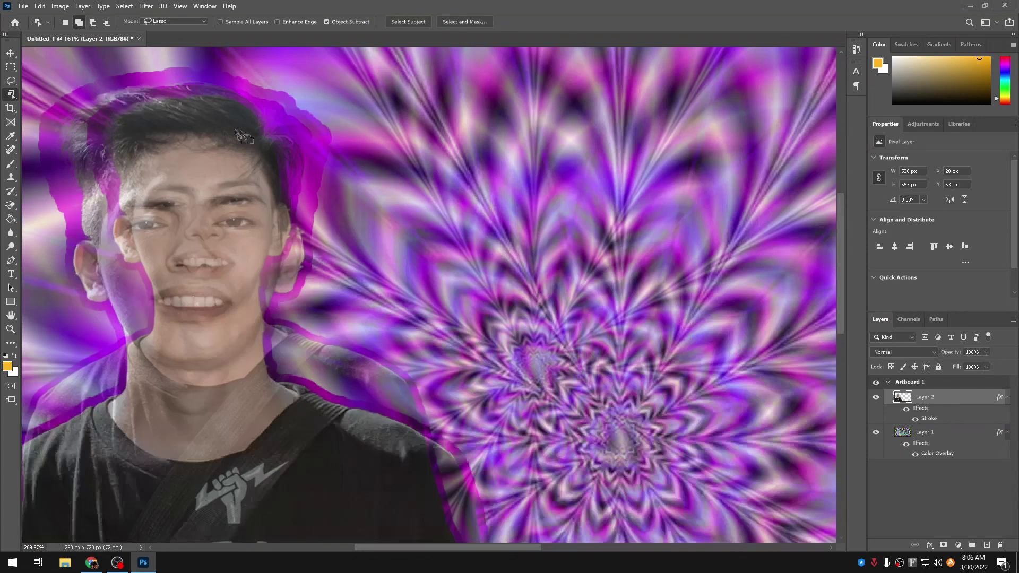
scroll(239, 134, up, 3)
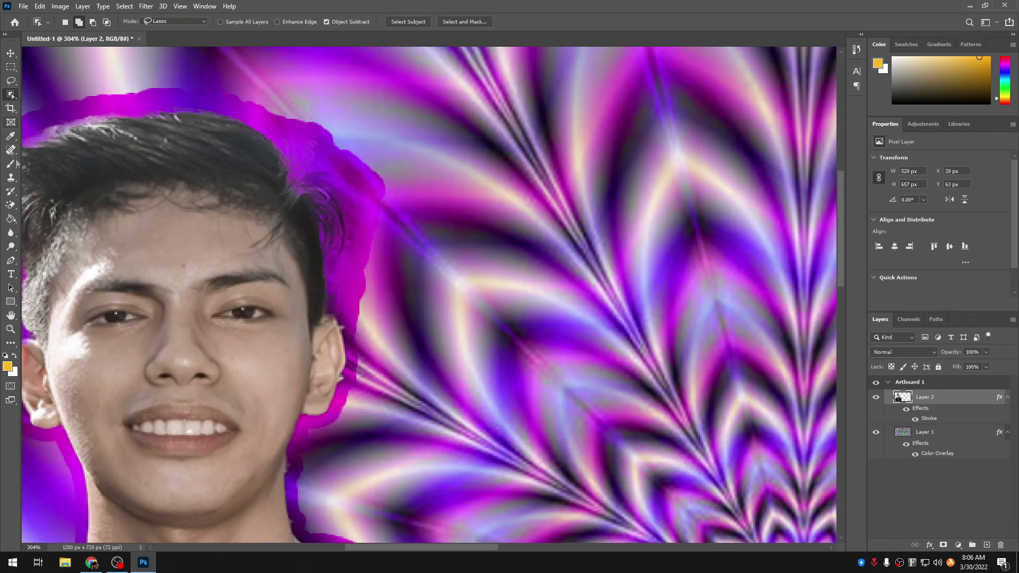
scroll(213, 325, down, 3)
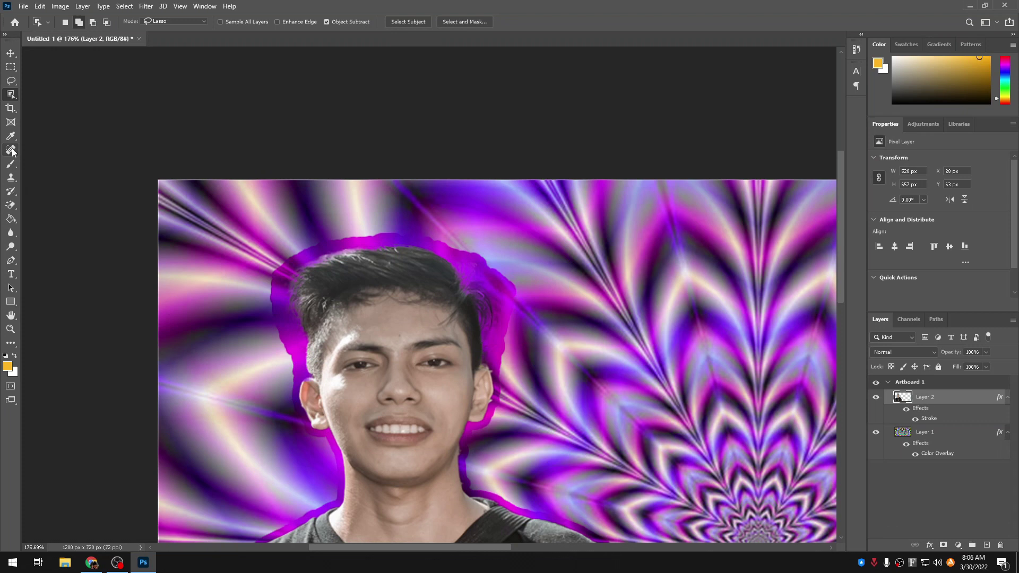
click(12, 206)
click(56, 205)
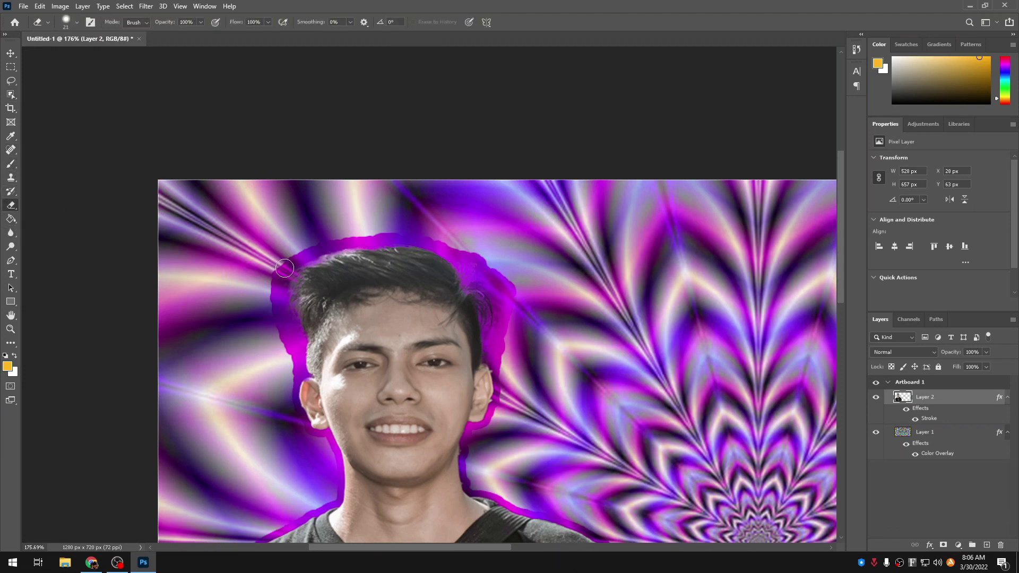
scroll(271, 273, up, 3)
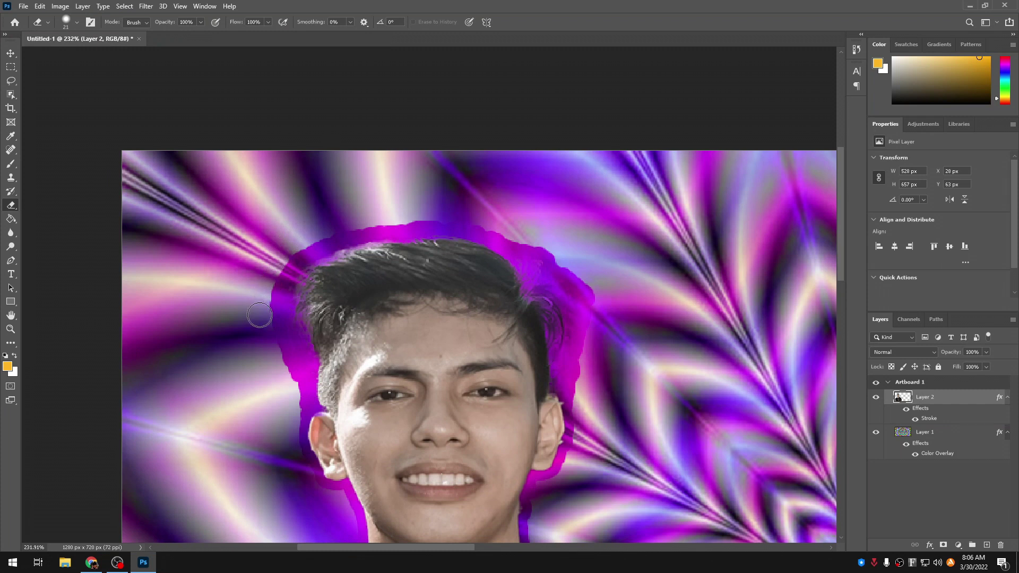
mouse_move(267, 277)
mouse_down()
mouse_move(272, 347)
mouse_move(295, 384)
mouse_move(275, 307)
mouse_move(288, 260)
mouse_move(318, 230)
mouse_move(370, 216)
mouse_move(468, 214)
mouse_move(541, 238)
mouse_move(550, 272)
mouse_move(590, 285)
mouse_move(596, 307)
mouse_move(596, 337)
mouse_move(567, 382)
mouse_move(583, 412)
mouse_move(576, 281)
mouse_move(505, 224)
mouse_up()
Examine the magenta outline around the man's head, arms and shirt against the pattern background
scroll(609, 380, down, 5)
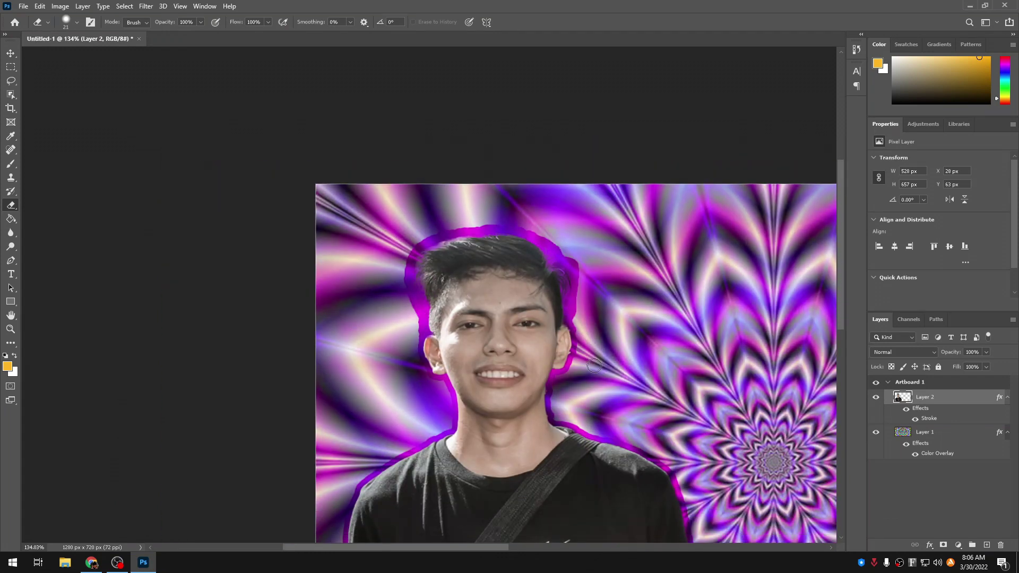
scroll(609, 380, down, 3)
scroll(747, 464, up, 2)
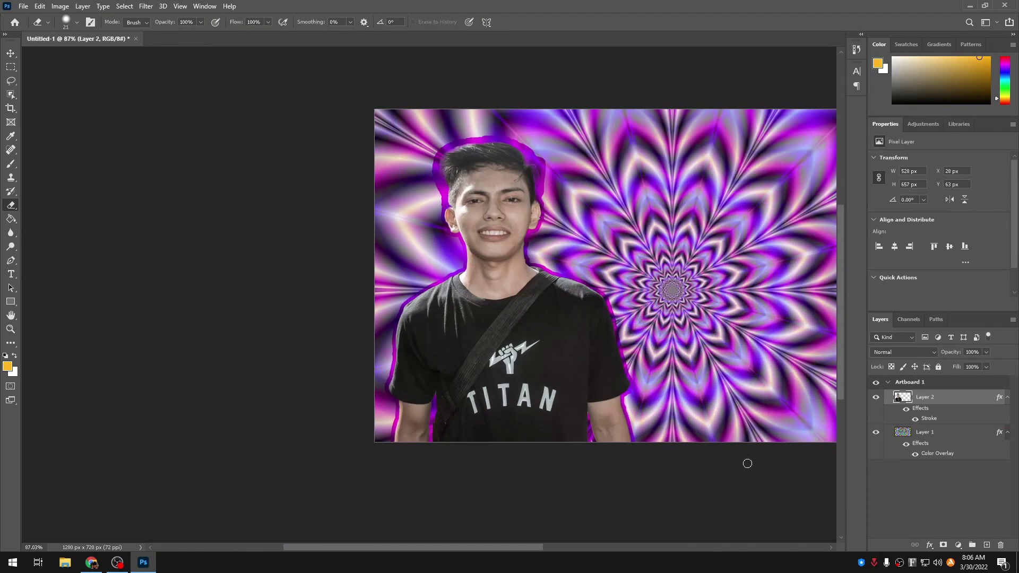
scroll(624, 398, up, 3)
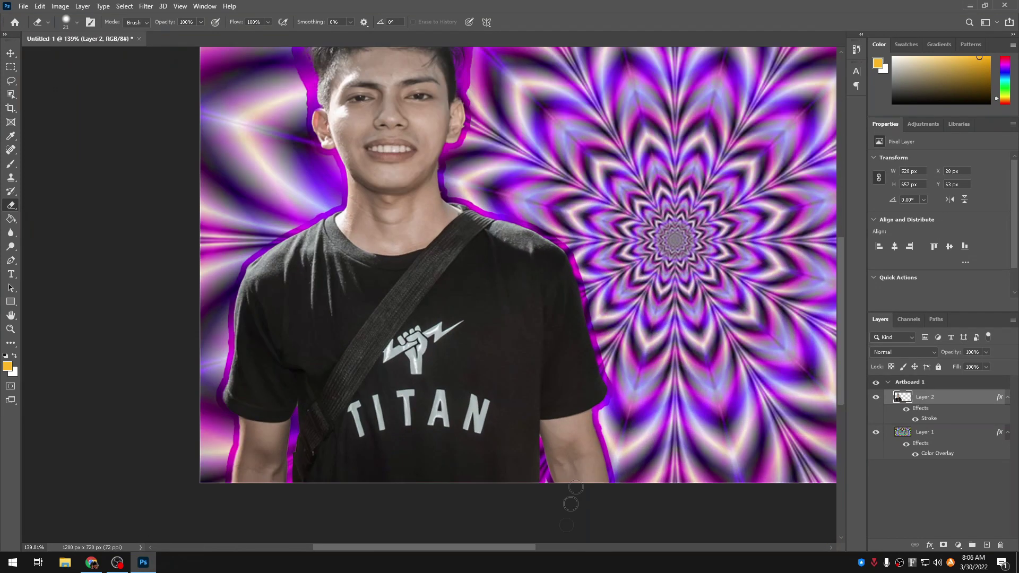
scroll(515, 552, right, 3)
scroll(594, 414, down, 3)
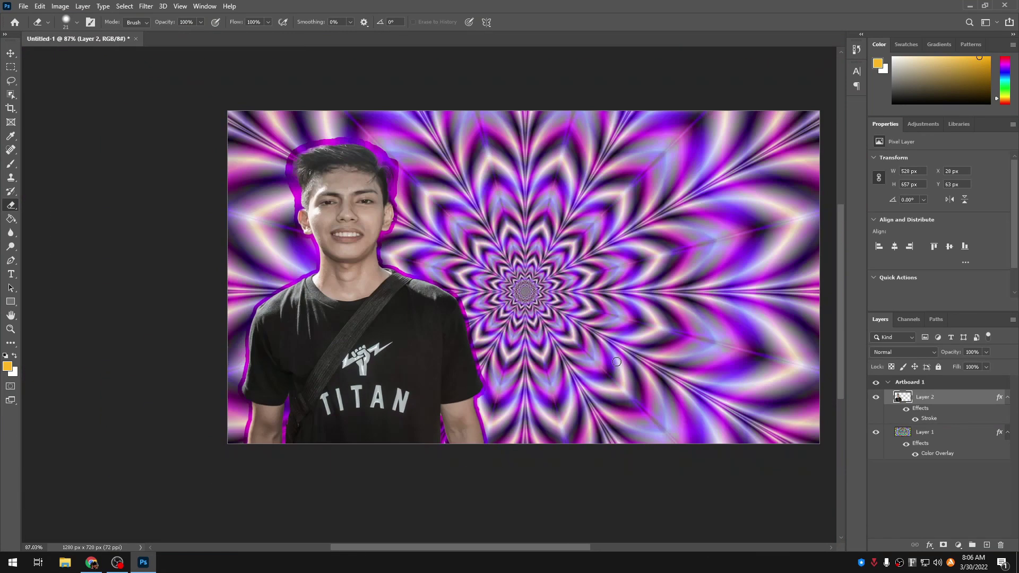
scroll(692, 258, up, 2)
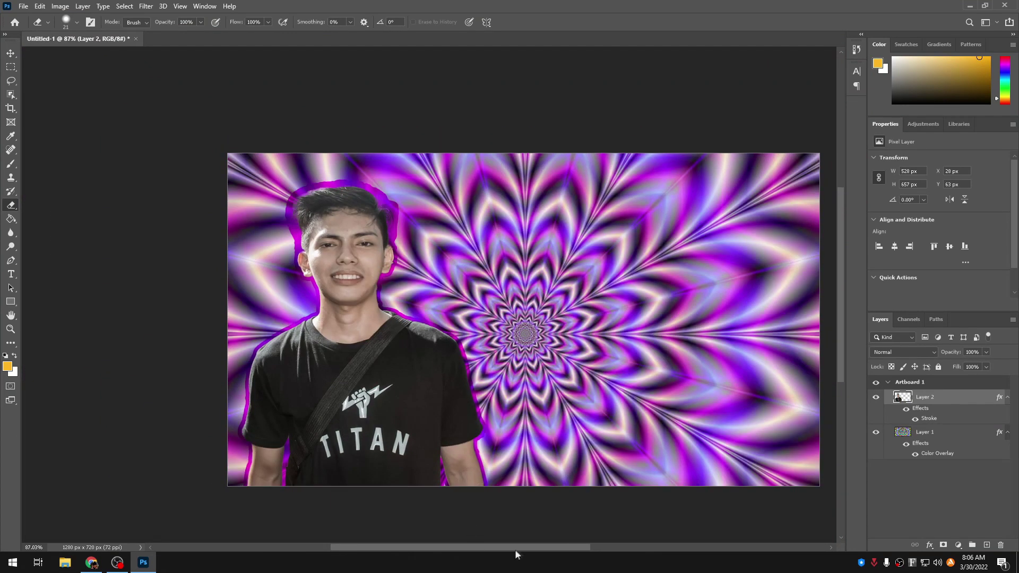
scroll(515, 555, right, 3)
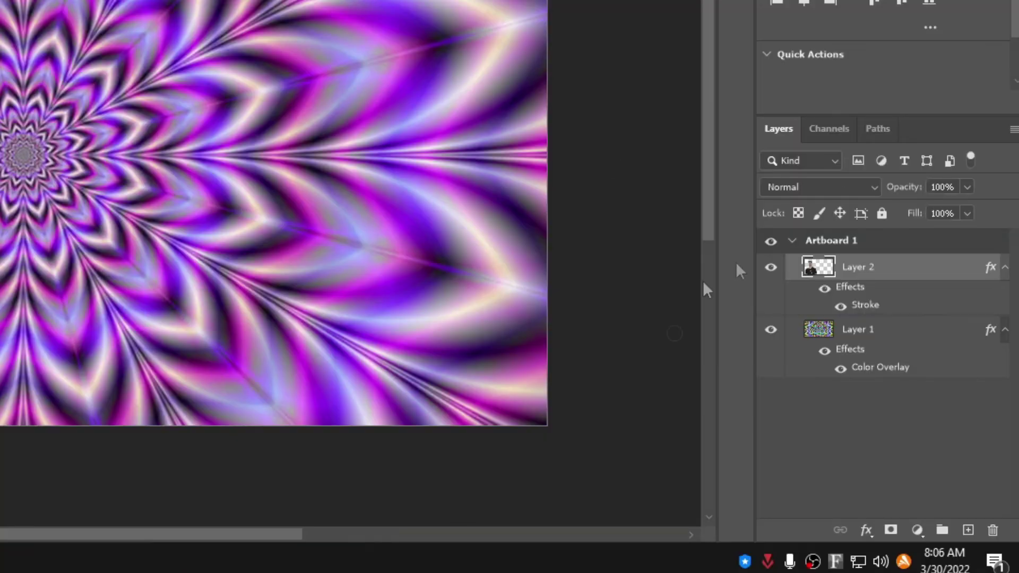
Create a new layer named BG and move it below Layer 1 in the artboard
click(968, 531)
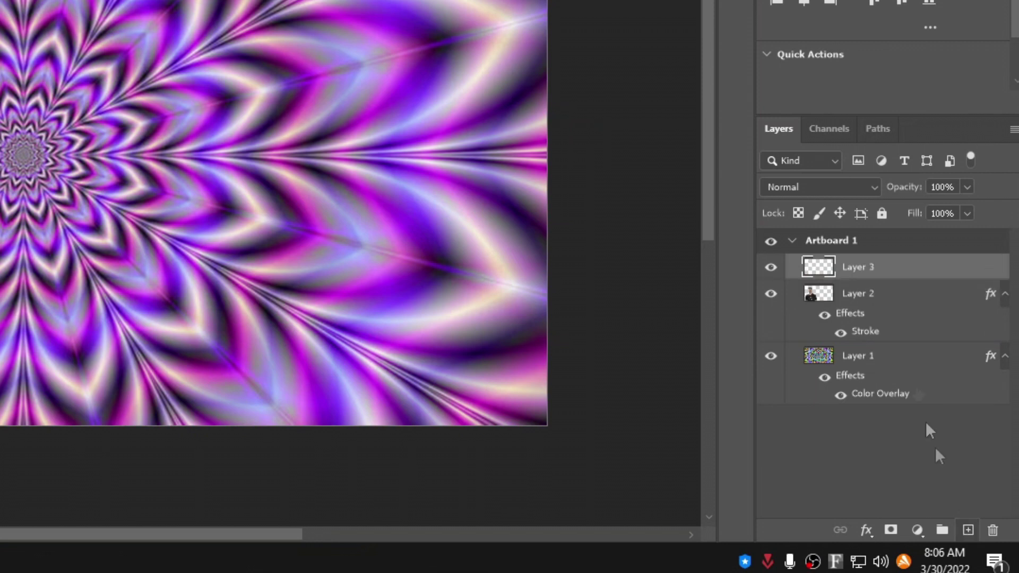
double_click(873, 267)
text(BG)
key(Return)
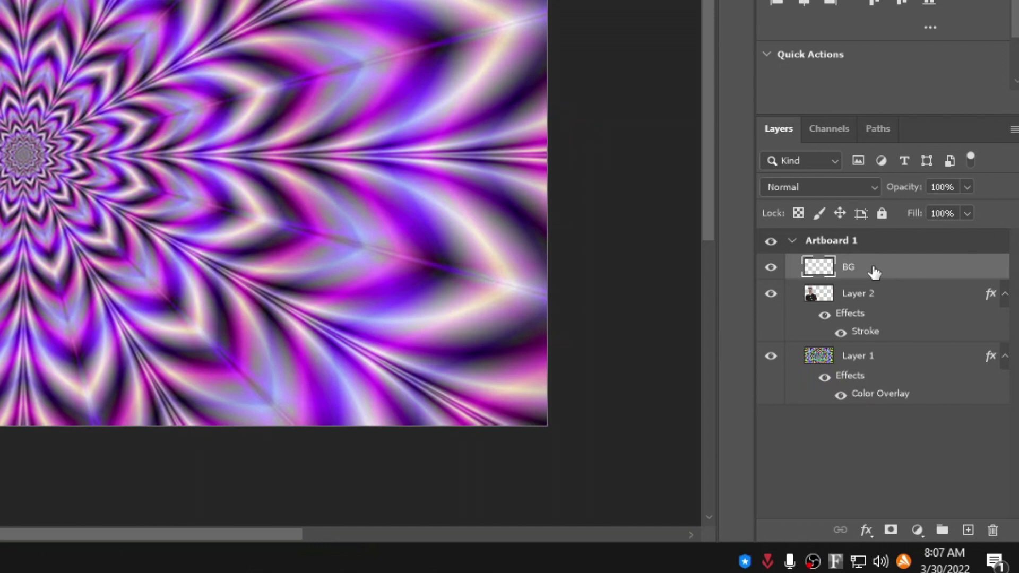
drag(907, 273, 915, 403)
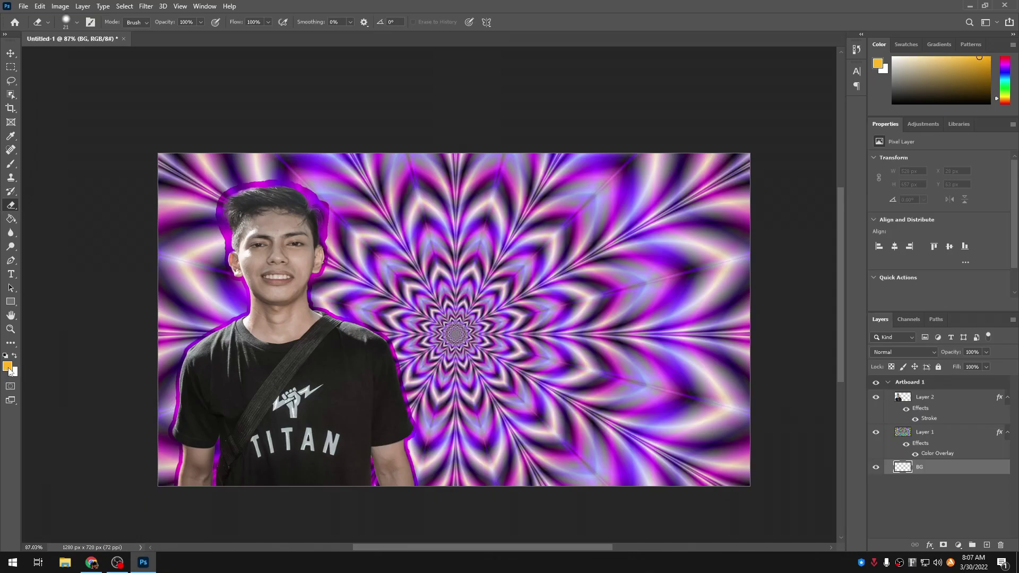
Fill the BG layer with black #000000 using the Paint Bucket, and check the fill by temporarily hiding Layer 1
click(7, 366)
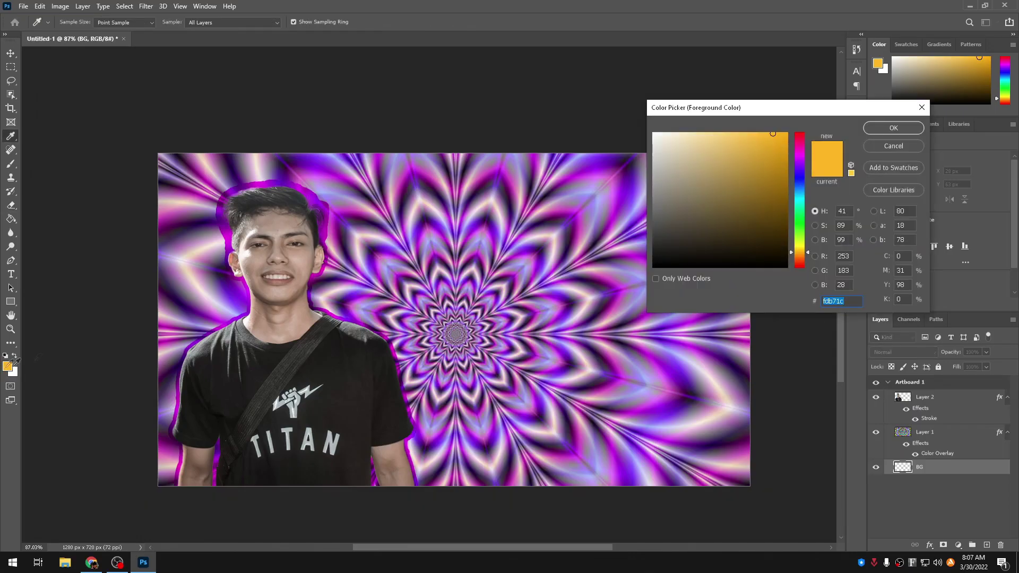
text(000000)
click(883, 131)
key(e)
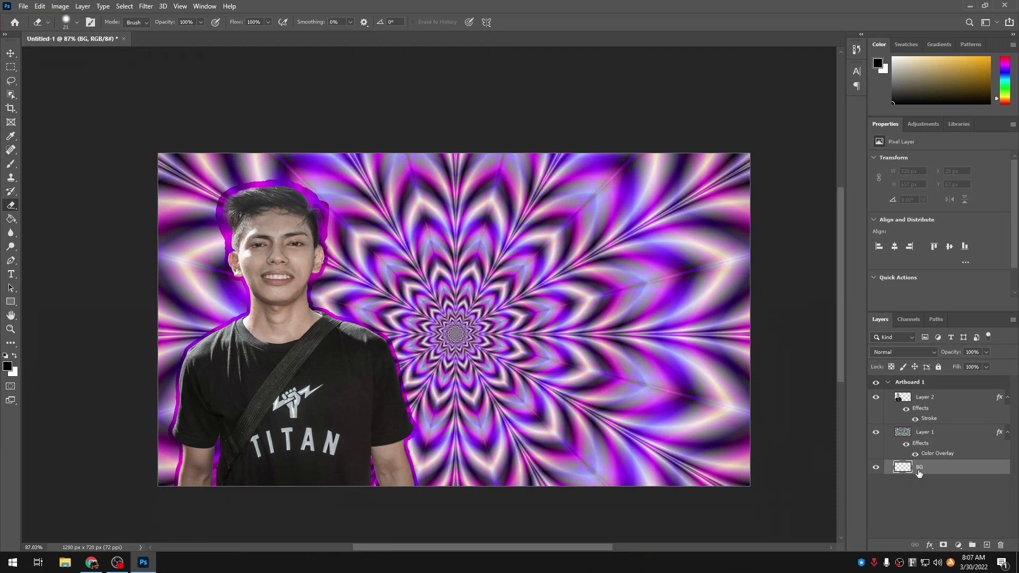
click(12, 221)
click(626, 287)
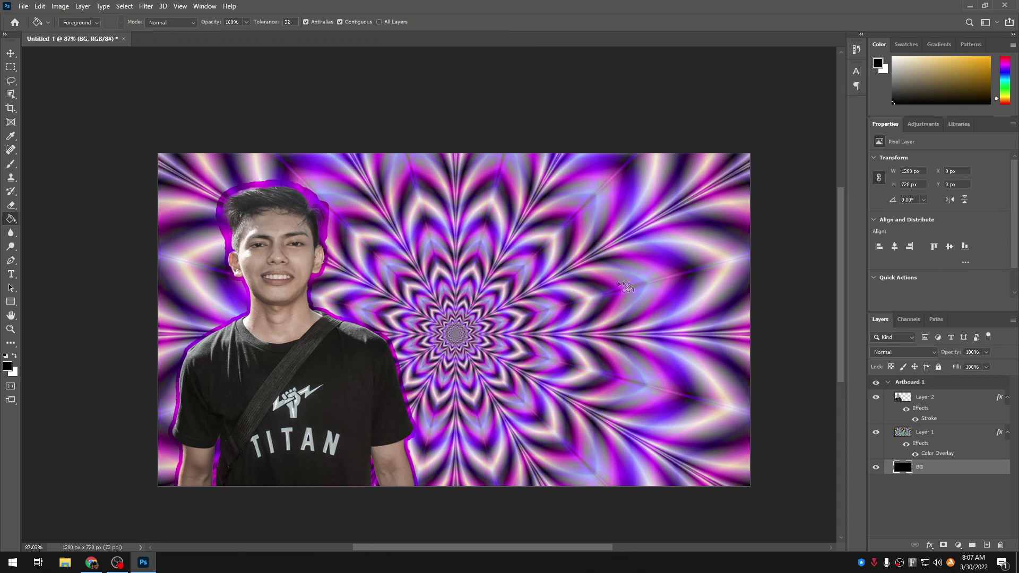
click(876, 432)
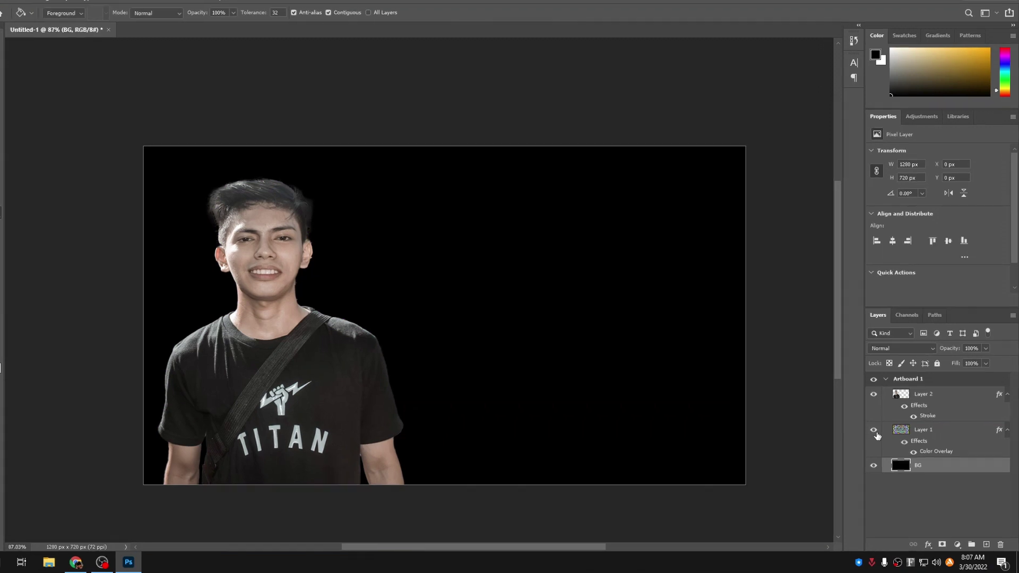
click(876, 433)
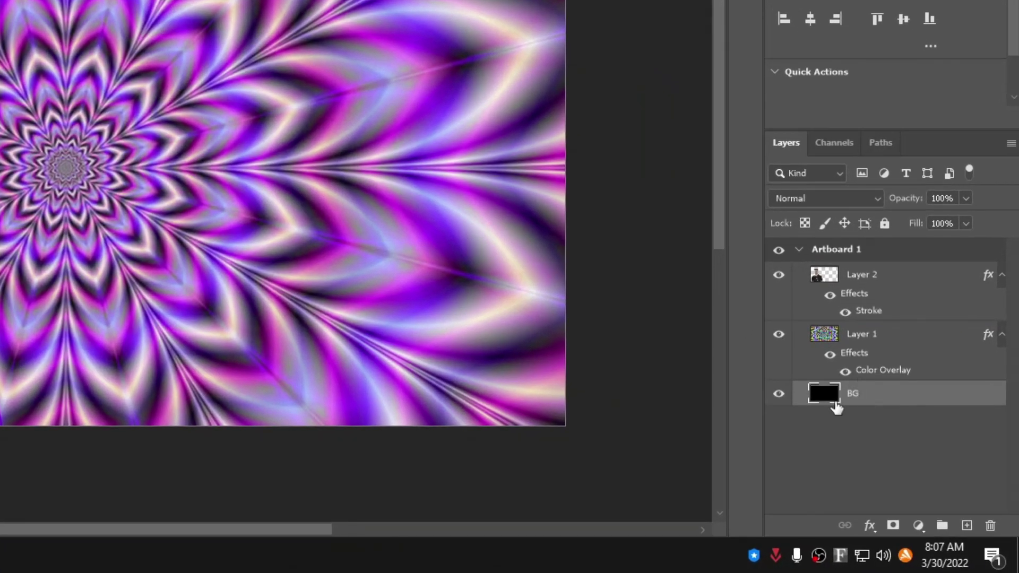
Lower Layer 1's opacity to slightly above 40% to darken the pattern, checking the effect by temporarily hiding the BG layer
click(824, 335)
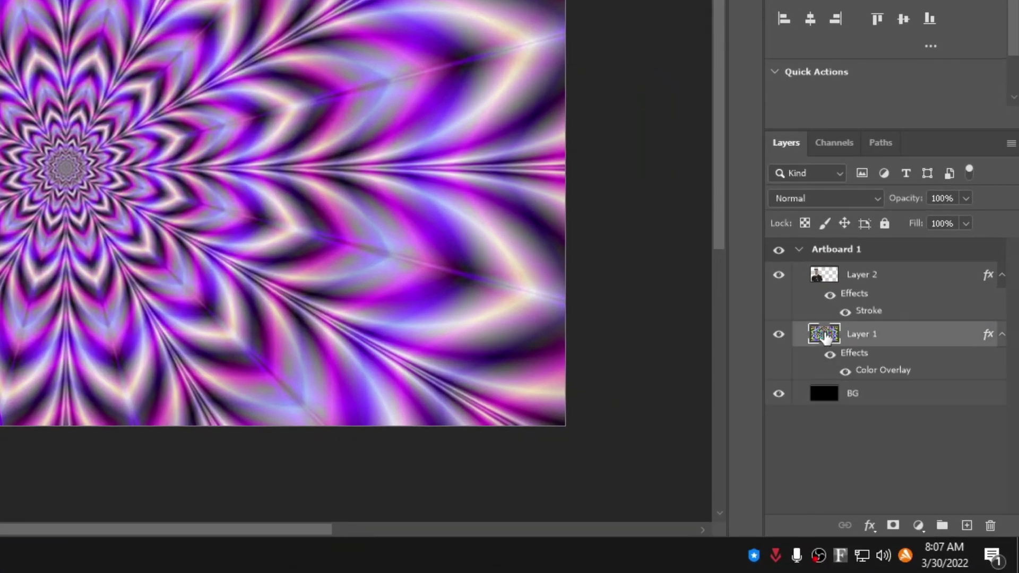
click(966, 198)
drag(955, 220, 934, 225)
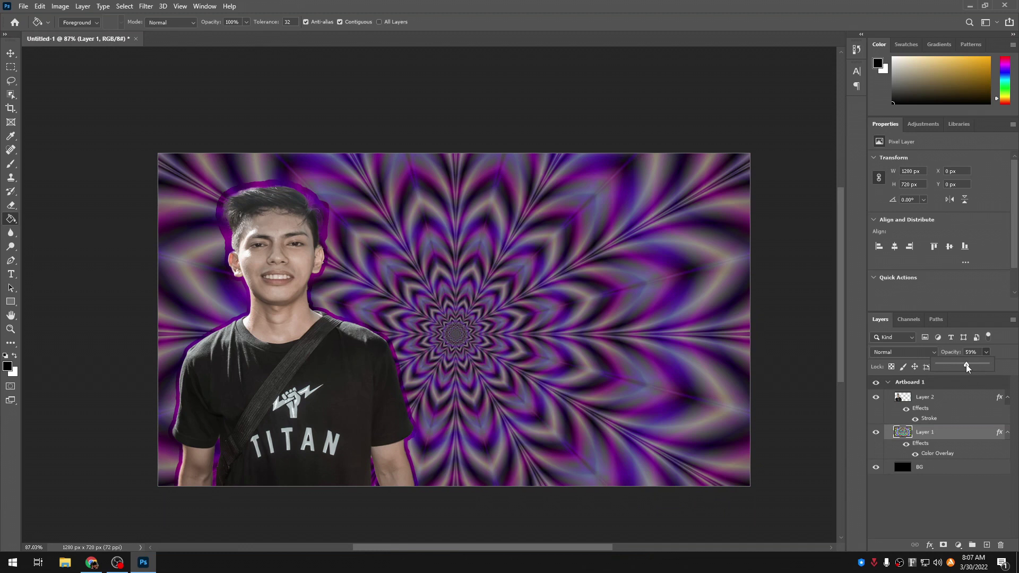
drag(966, 368, 958, 367)
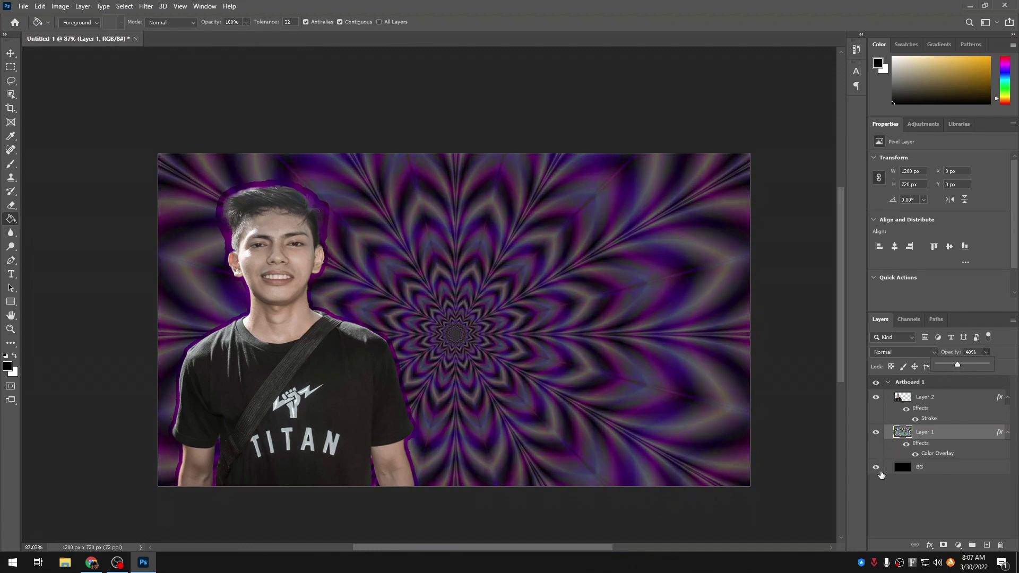
click(876, 468)
click(877, 468)
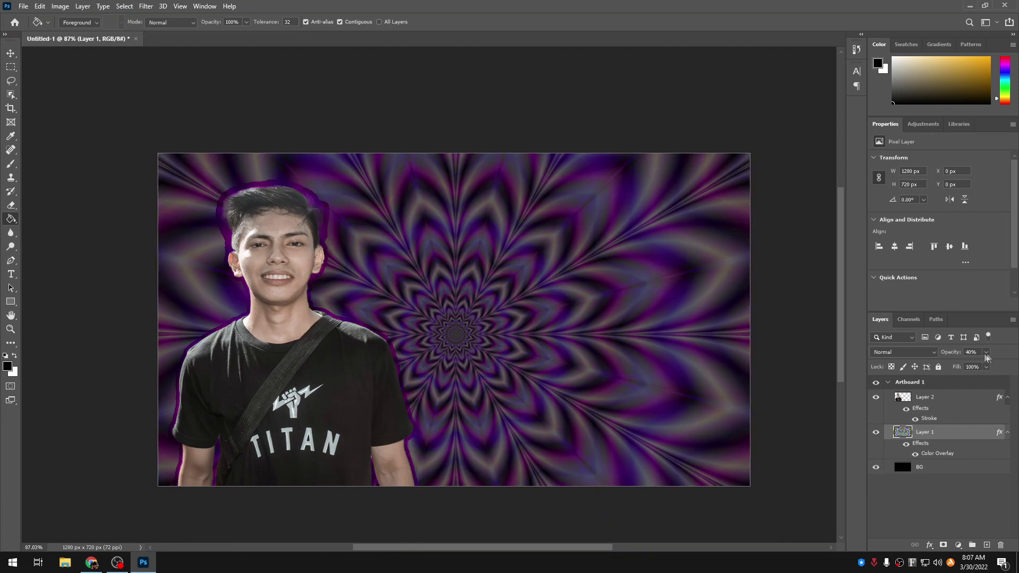
click(986, 353)
mouse_move(984, 359)
mouse_down()
mouse_move(977, 365)
mouse_move(987, 364)
mouse_up()
click(939, 502)
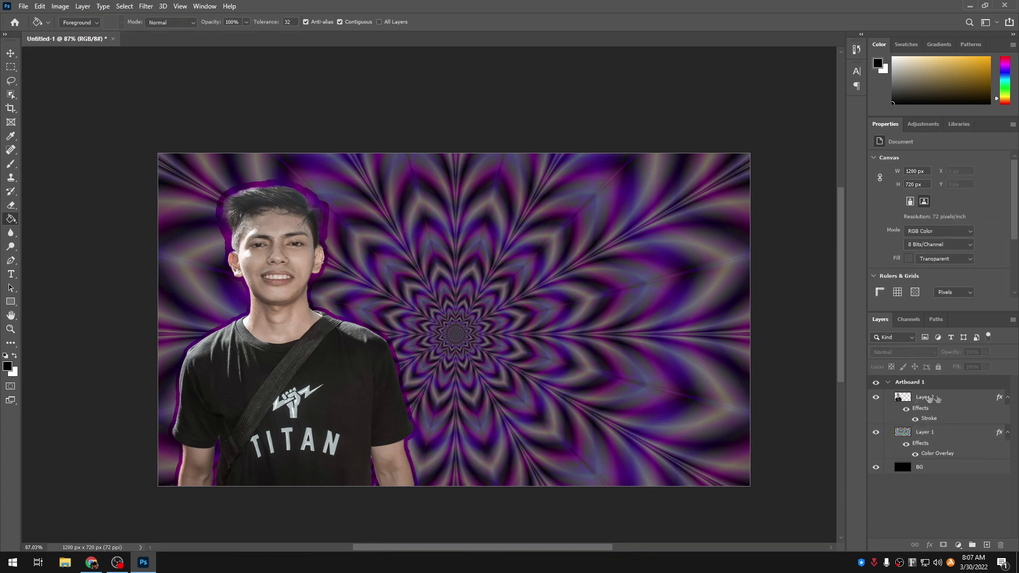
Enlarge the man's portrait on Layer 2 to about 542 x 704 px, keeping it at the artboard's lower left
click(908, 398)
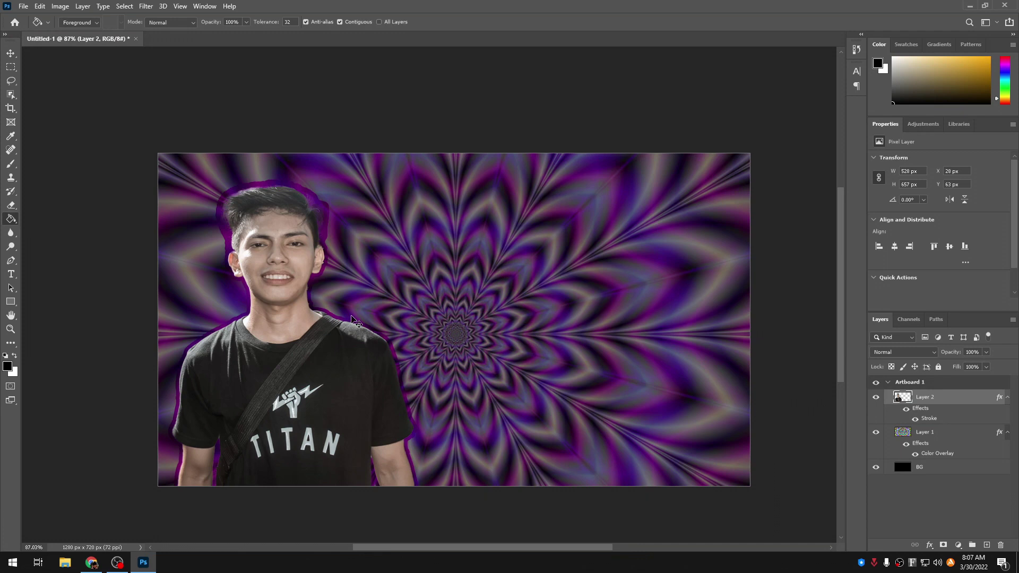
key(ctrl+t)
drag(287, 182, 293, 160)
drag(412, 324, 421, 325)
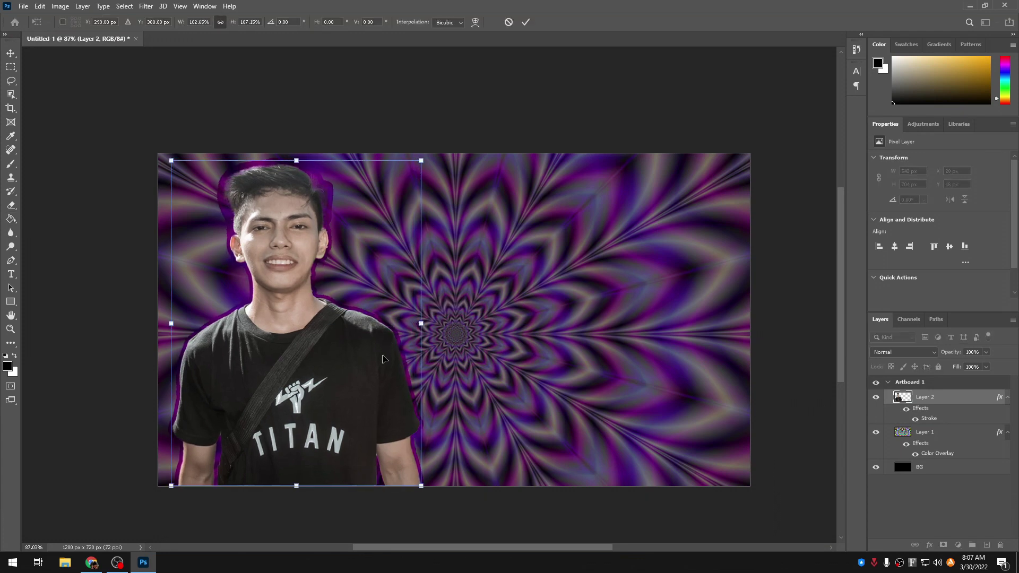
key(g)
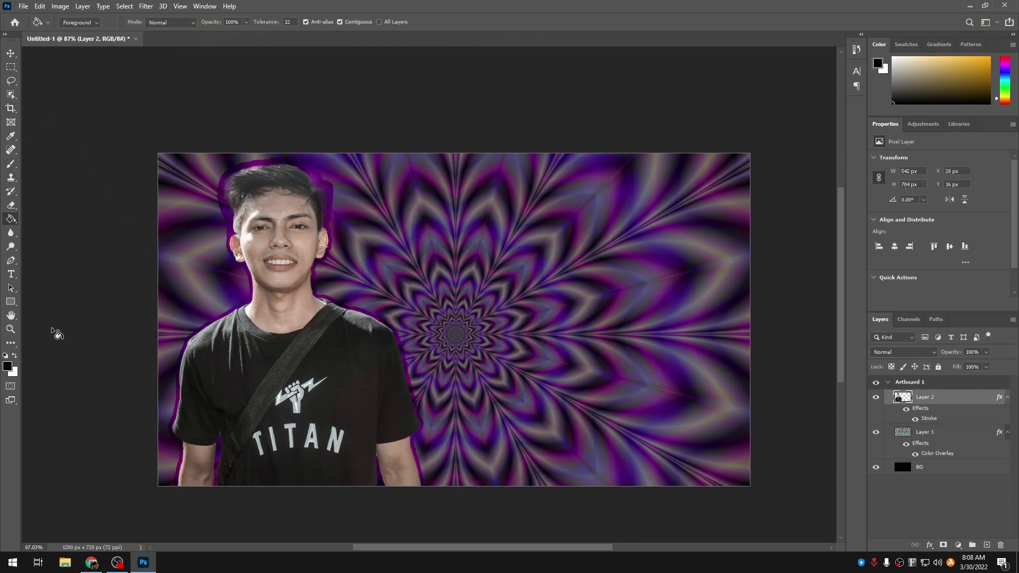
Add the centred text YOUTUBE THUMBNAIL 2022 on two lines beside the man's head in BadaBoom BB at 72 pt
click(11, 274)
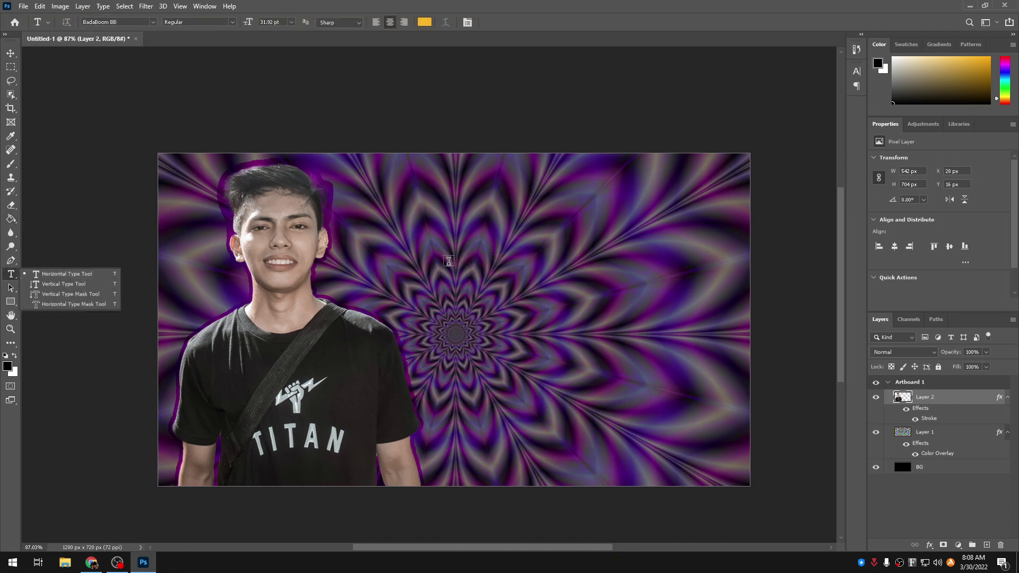
click(8, 276)
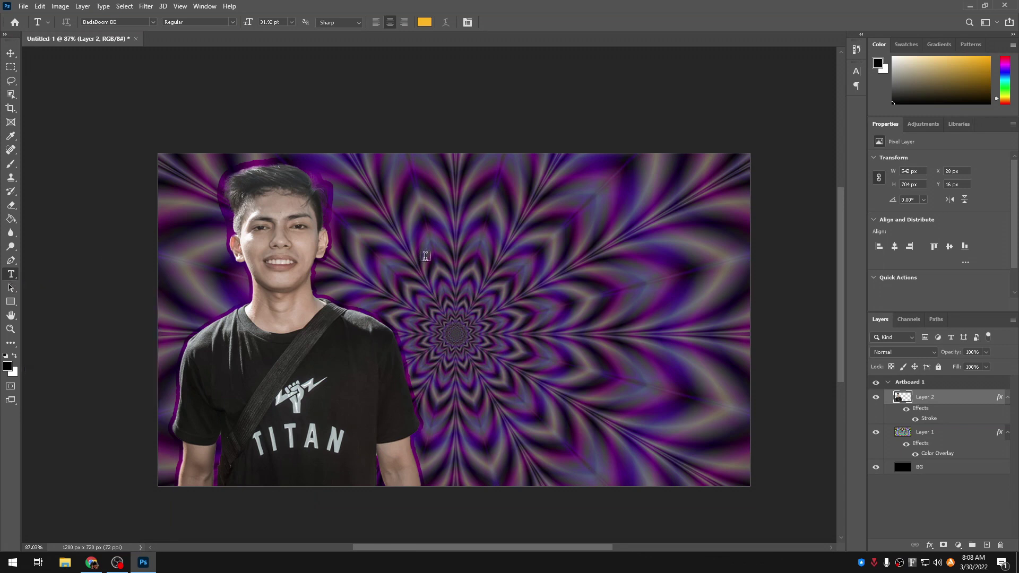
click(445, 251)
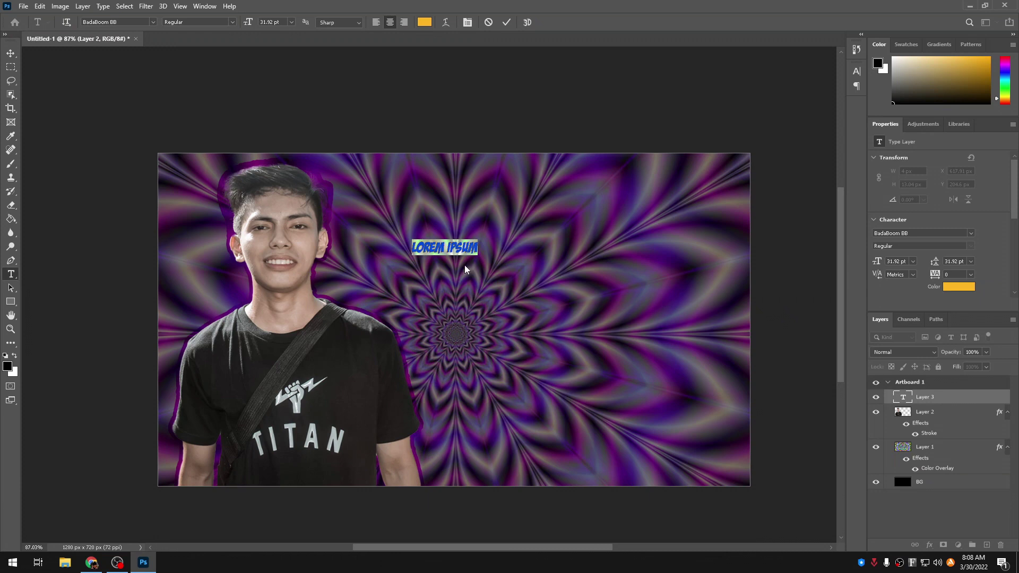
text(YOUTUBE THUMBNAIL 2022)
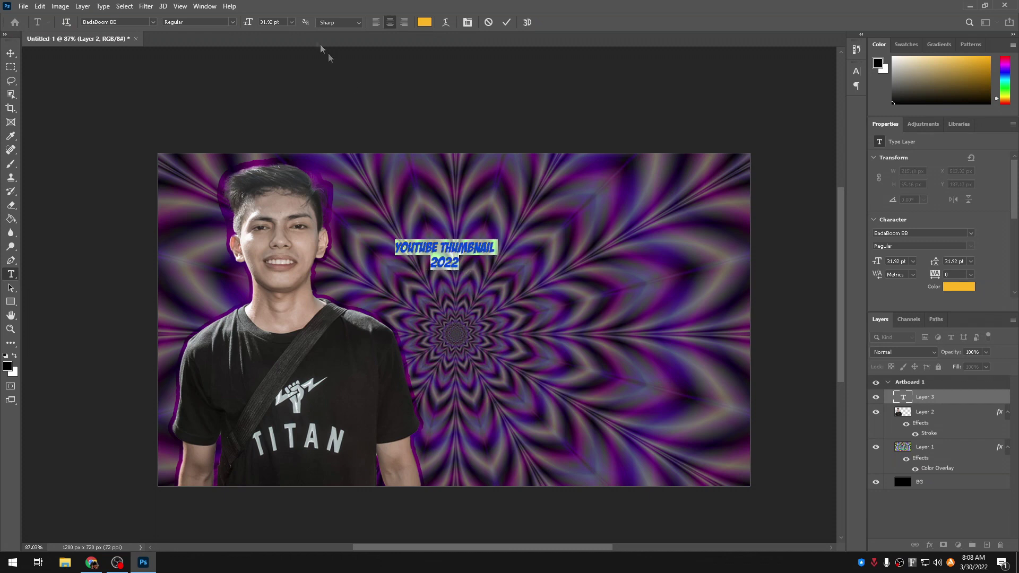
click(291, 22)
click(277, 160)
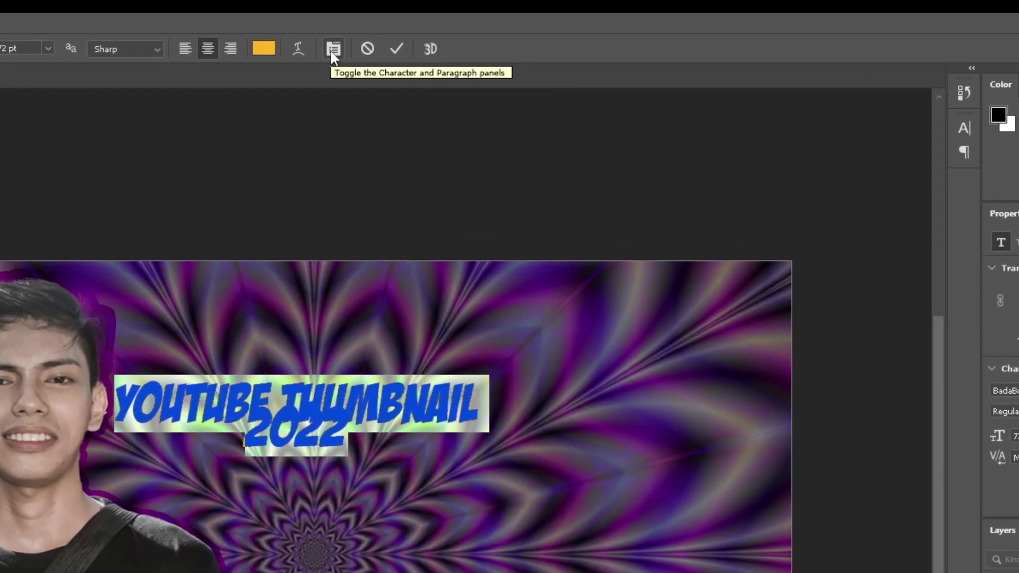
Set the leading of the YOUTUBE THUMBNAIL 2022 text to 60 pt and commit the text
click(333, 49)
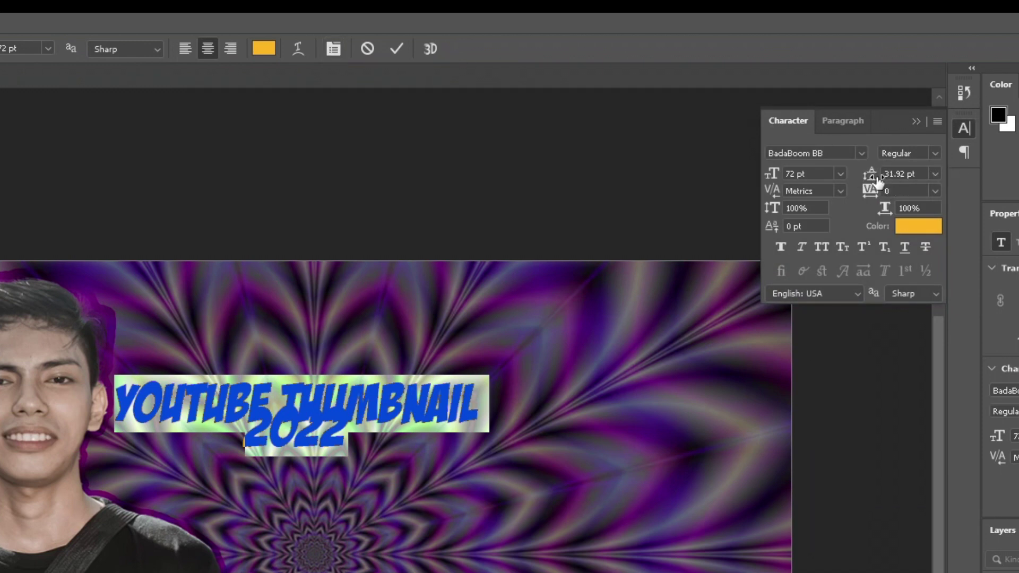
click(934, 175)
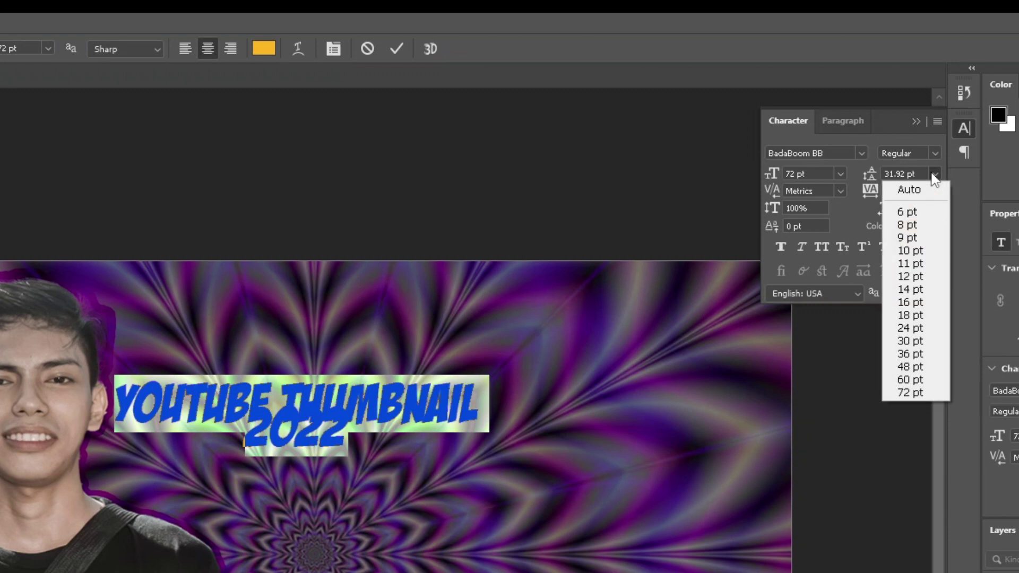
click(923, 369)
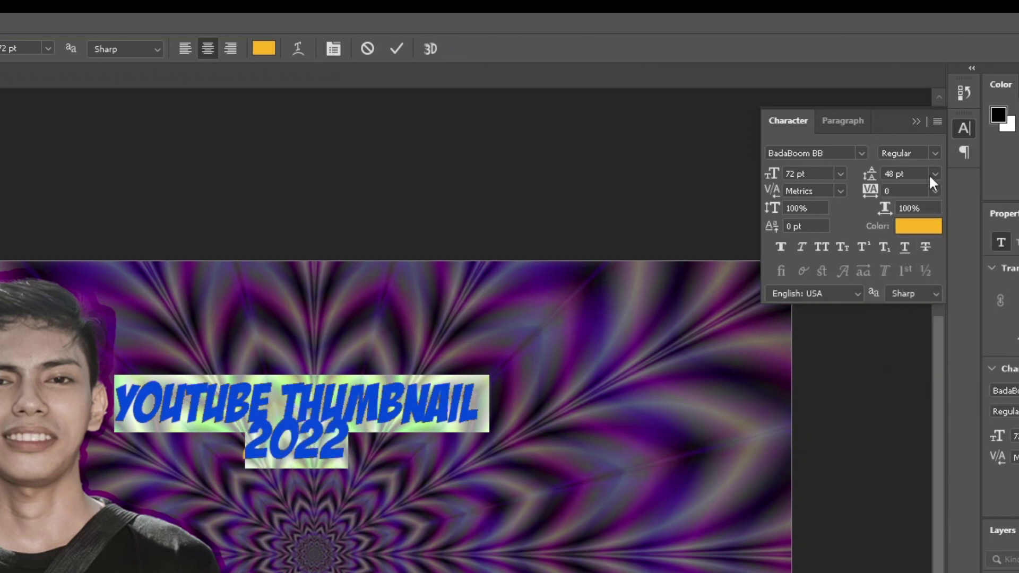
click(930, 175)
click(913, 379)
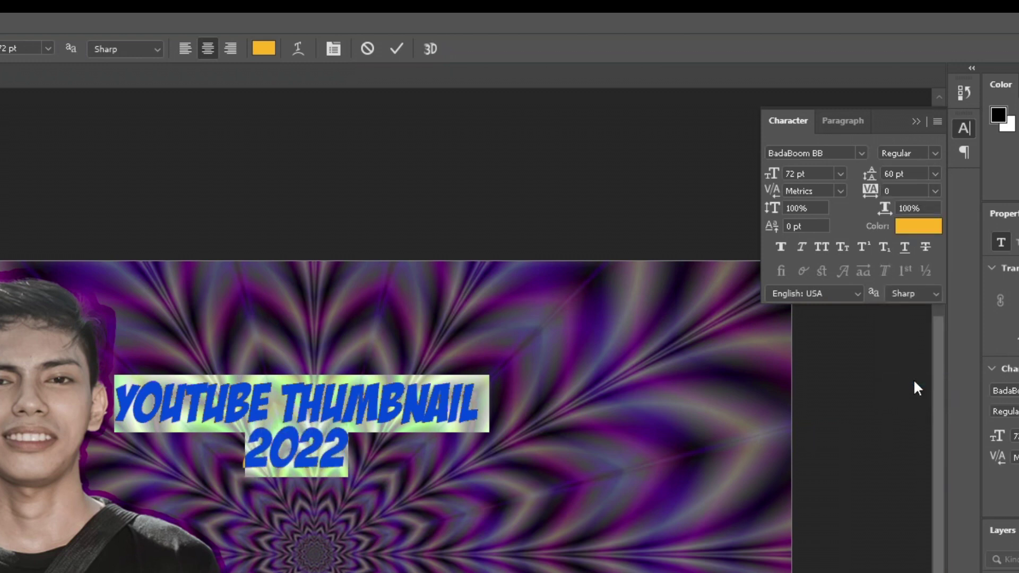
click(917, 122)
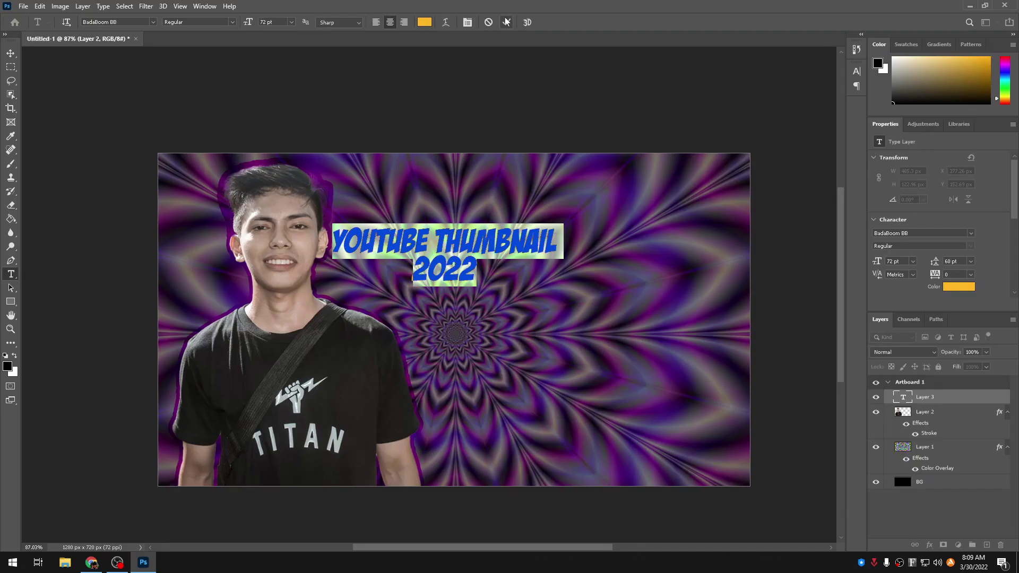
click(506, 22)
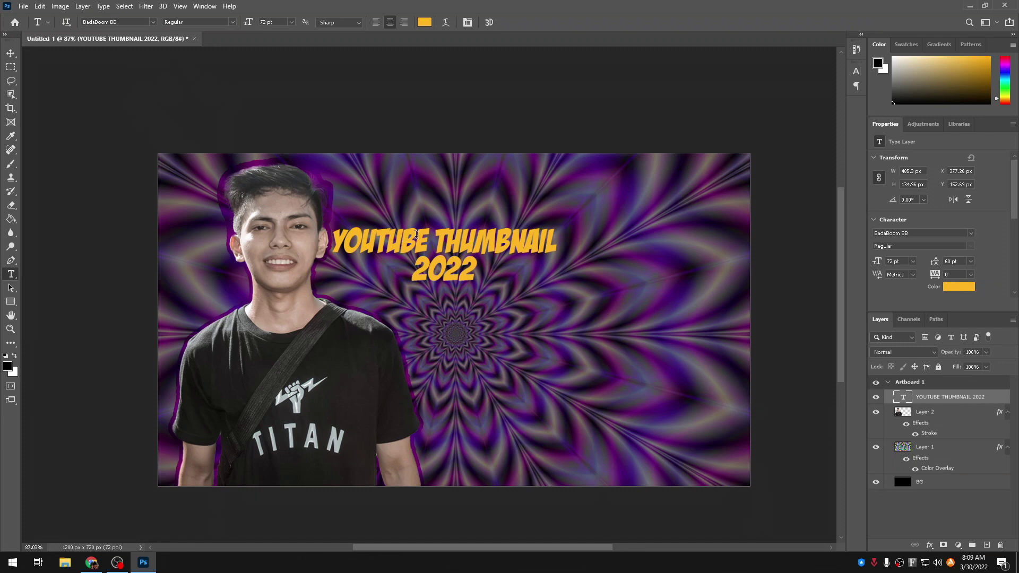
click(417, 243)
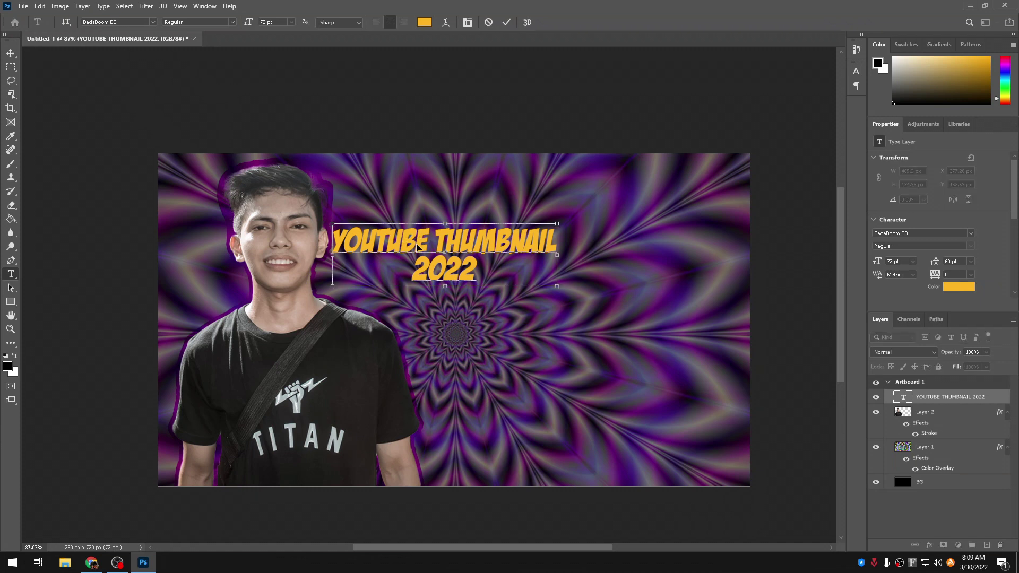
key(ctrl+a)
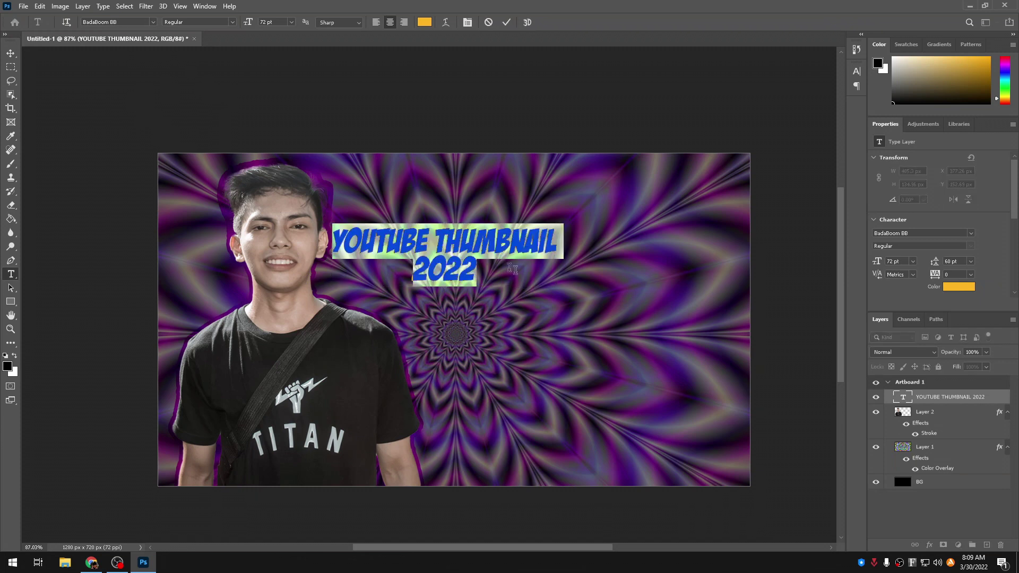
click(506, 22)
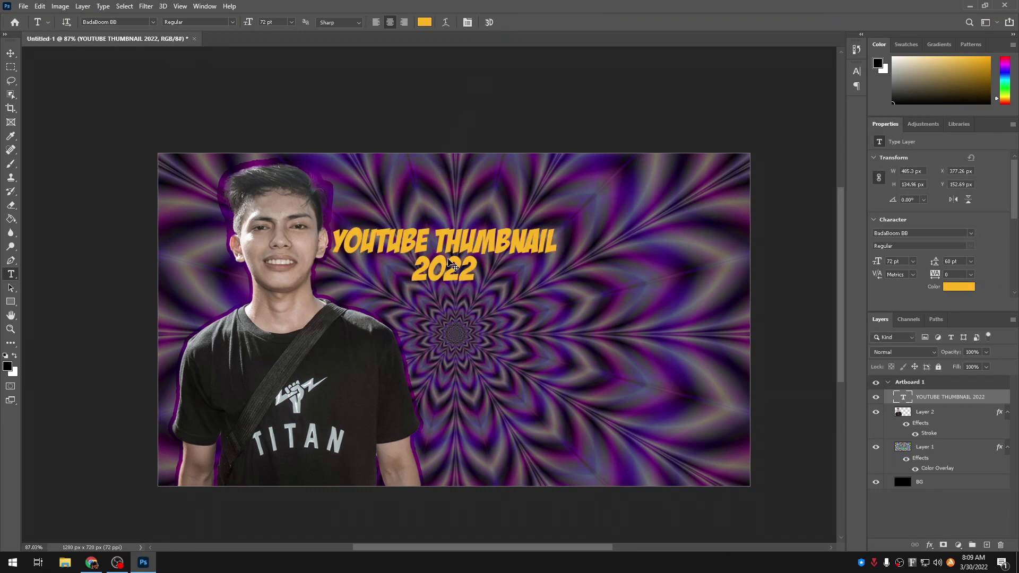
Scale the two-line text up to about 125 pt and position it beside the man's face
key(ctrl+t)
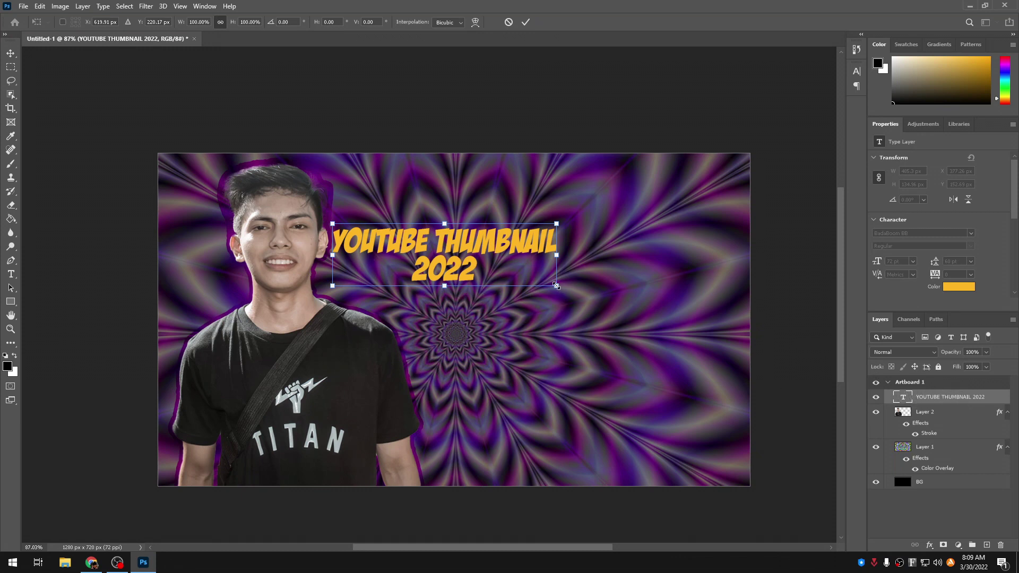
drag(555, 286, 726, 332)
drag(618, 260, 621, 225)
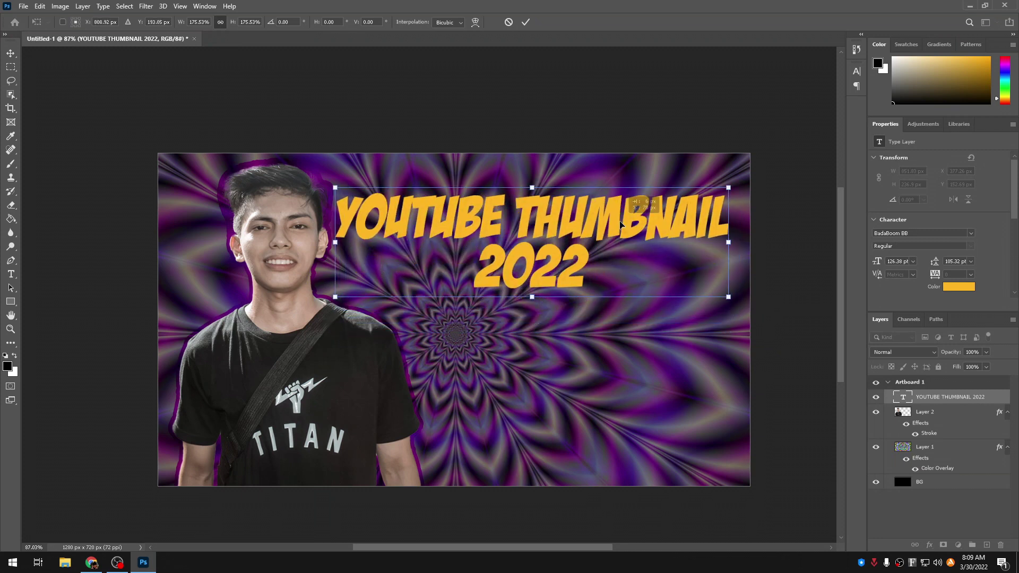
drag(728, 297, 755, 300)
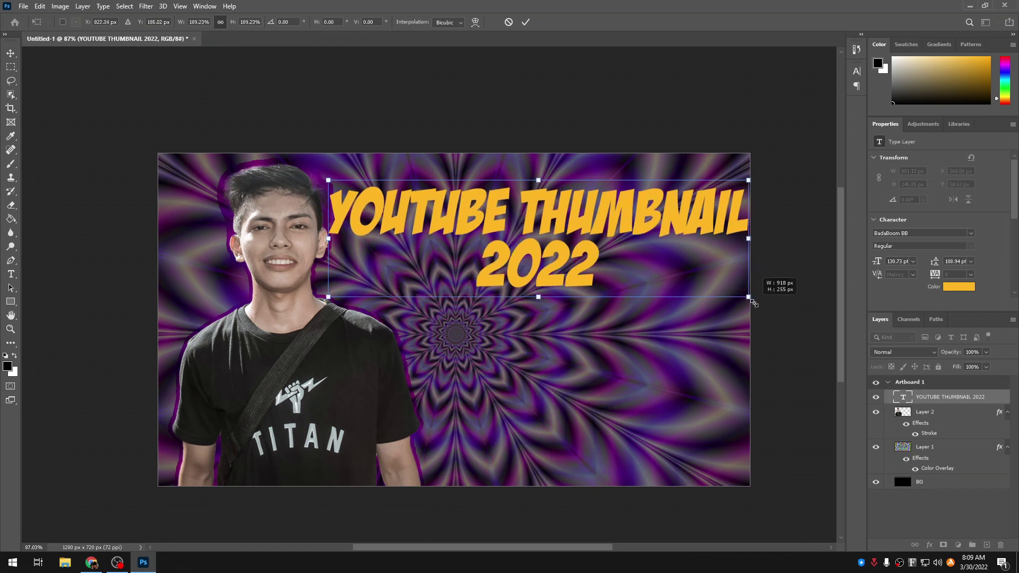
drag(611, 242, 602, 255)
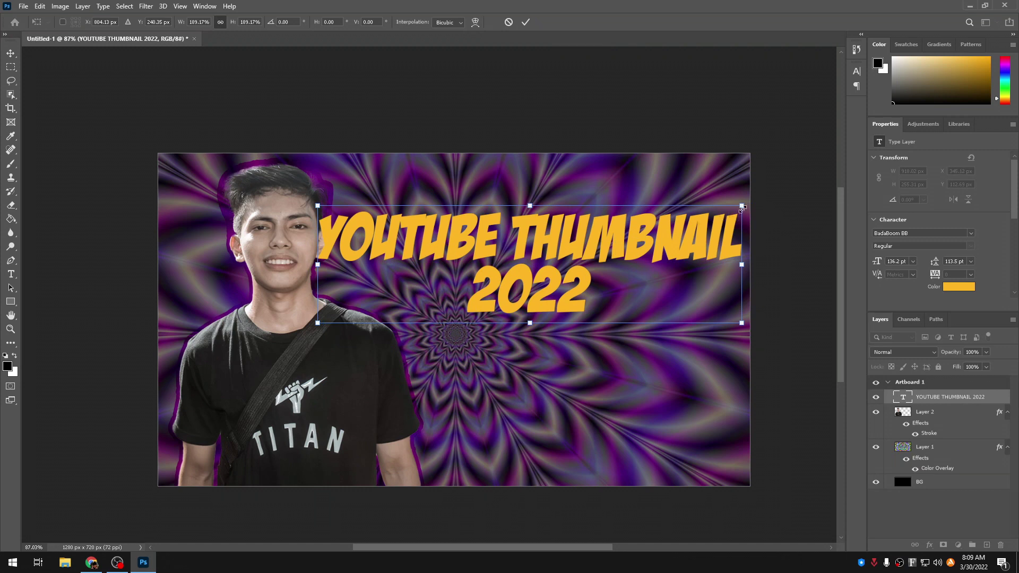
drag(743, 269, 709, 265)
key(Return)
Insert a line break before THUMBNAIL so the text runs over three lines, and commit it
click(500, 245)
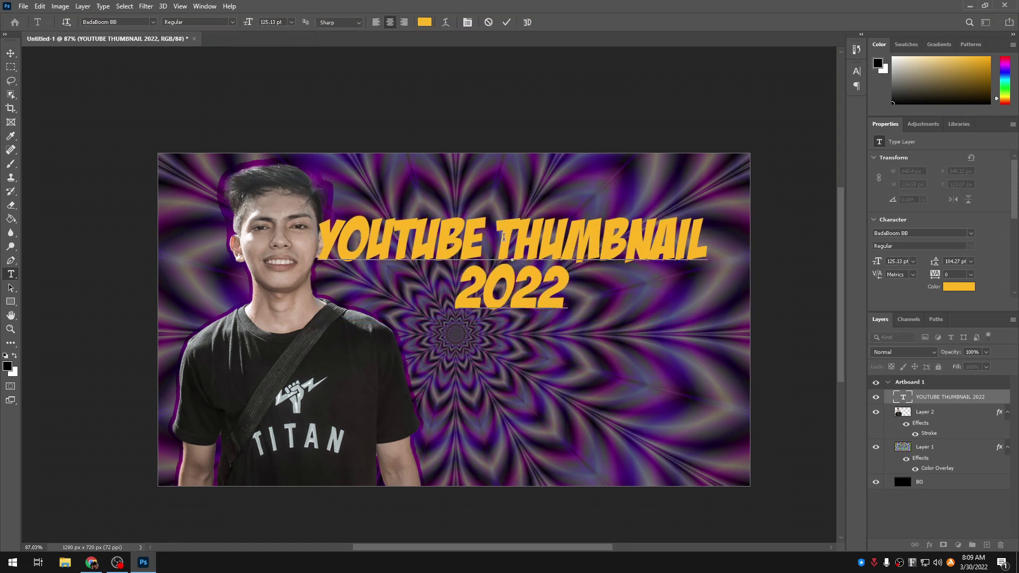
key(Return)
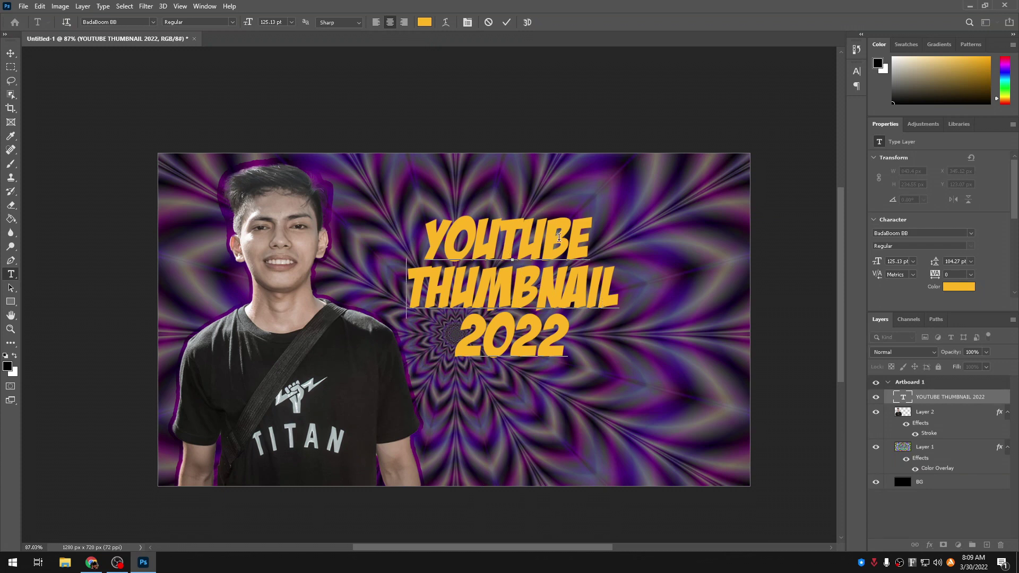
click(506, 22)
click(511, 260)
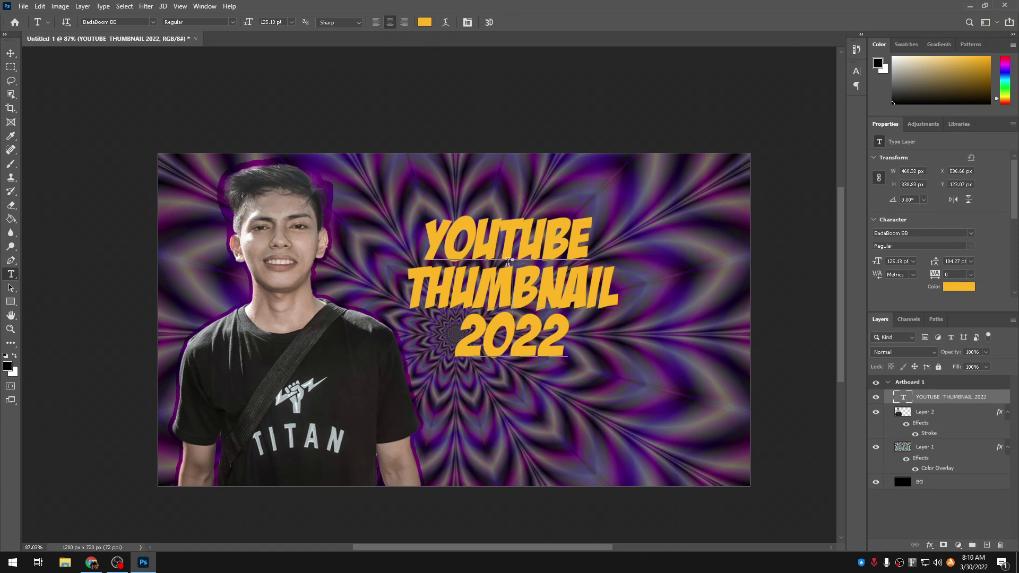
click(513, 24)
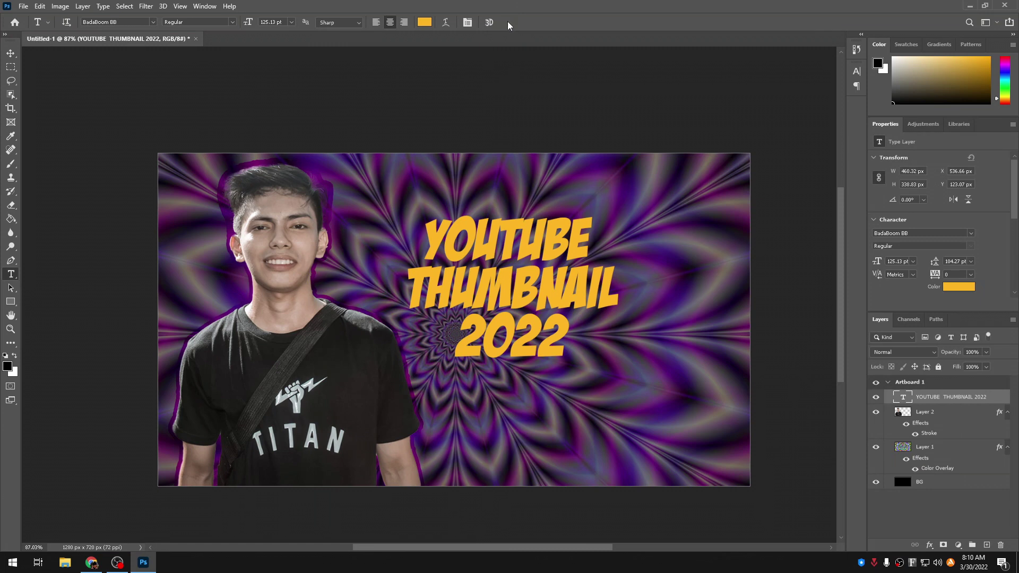
Enlarge the three-line text to about 632 x 465 px and place it in the artboard's upper right area
key(ctrl+t)
drag(621, 204, 711, 157)
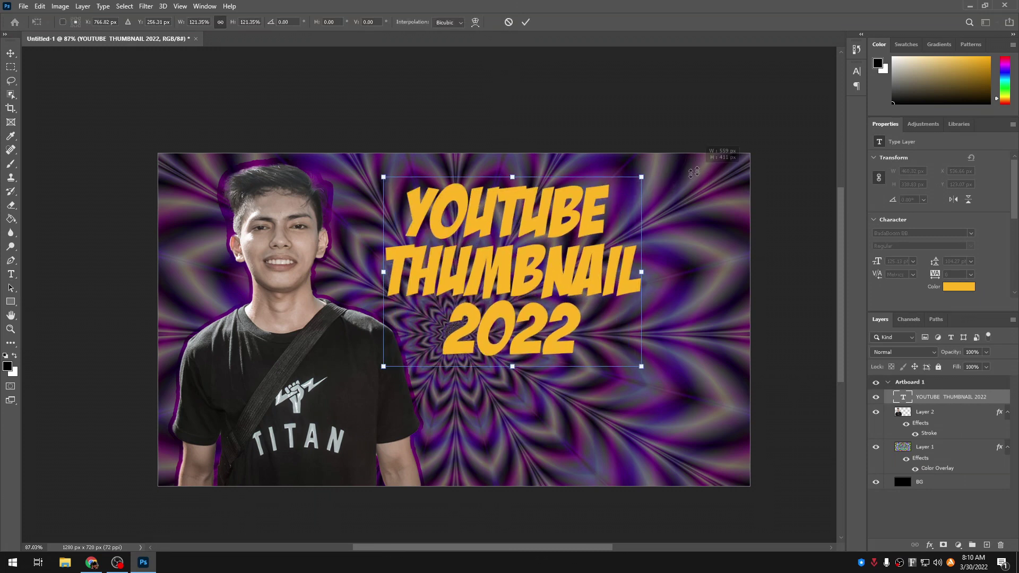
drag(561, 252, 589, 288)
drag(682, 190, 713, 160)
mouse_move(611, 225)
mouse_down()
mouse_move(616, 243)
mouse_move(605, 235)
mouse_up()
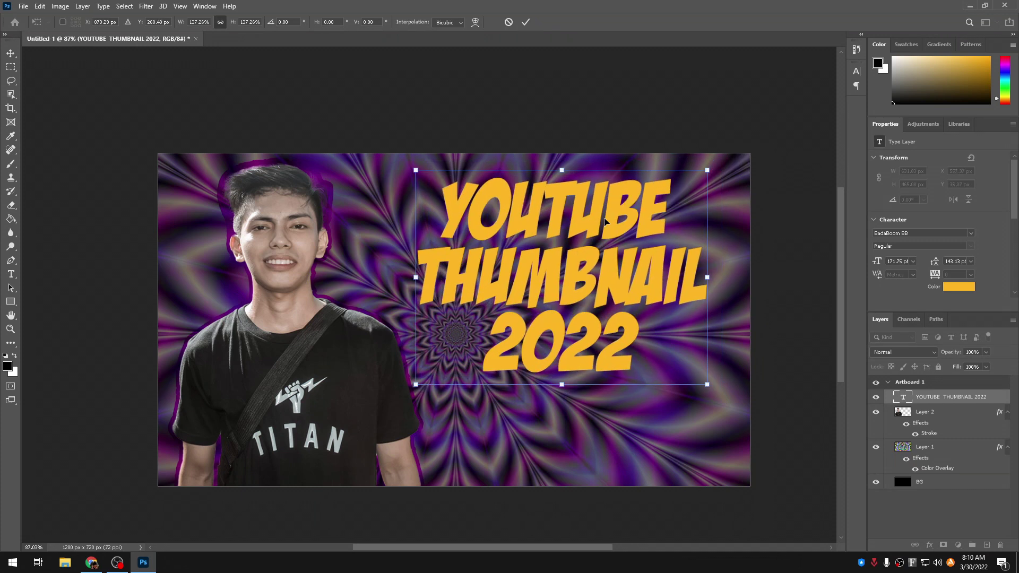
key(Return)
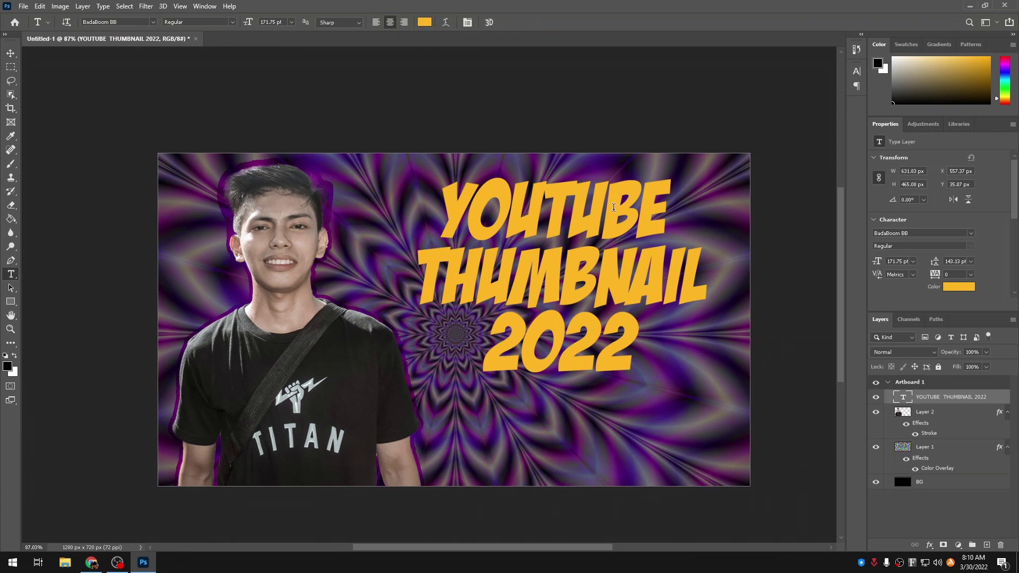
Try white, blue, magenta and grey on the YOUTUBE THUMBNAIL 2022 text and settle on the off-white colour #e8ecea
click(425, 22)
text(ffffff)
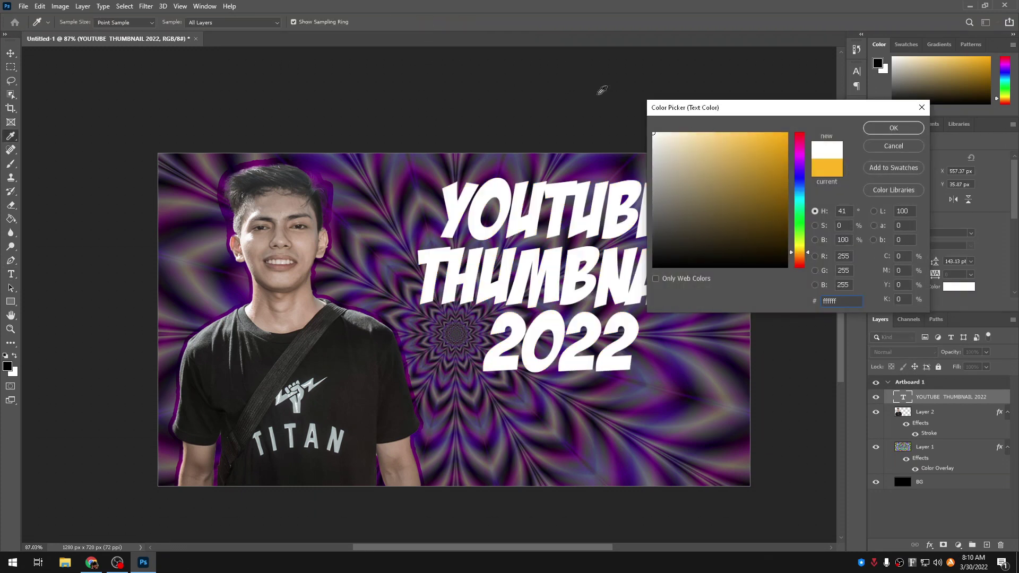
click(755, 218)
key(ctrl+z)
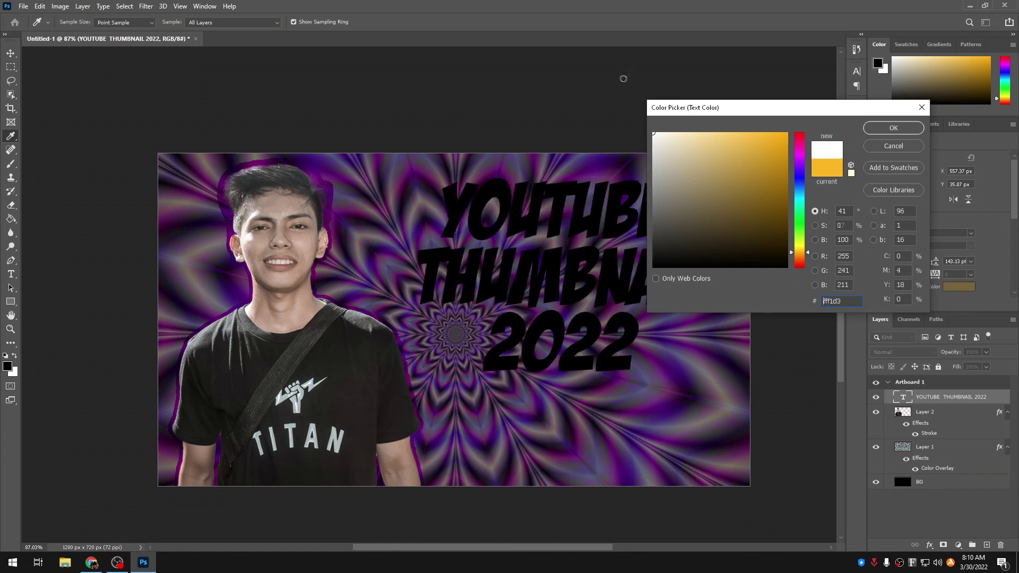
click(806, 185)
click(787, 133)
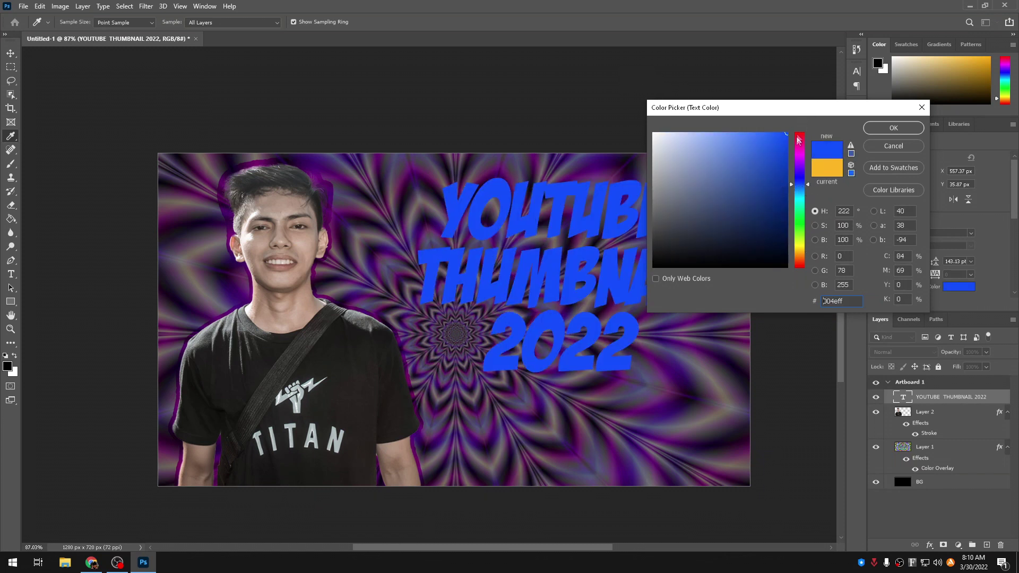
drag(792, 173, 795, 154)
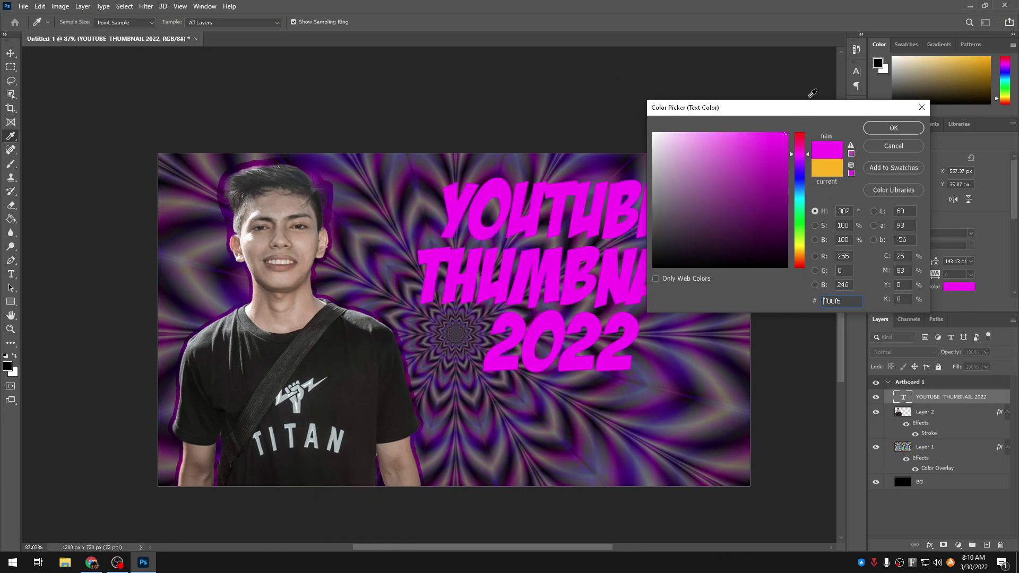
click(781, 252)
mouse_move(803, 265)
mouse_down()
mouse_move(803, 276)
mouse_move(801, 209)
mouse_up()
click(786, 134)
text(ffffff)
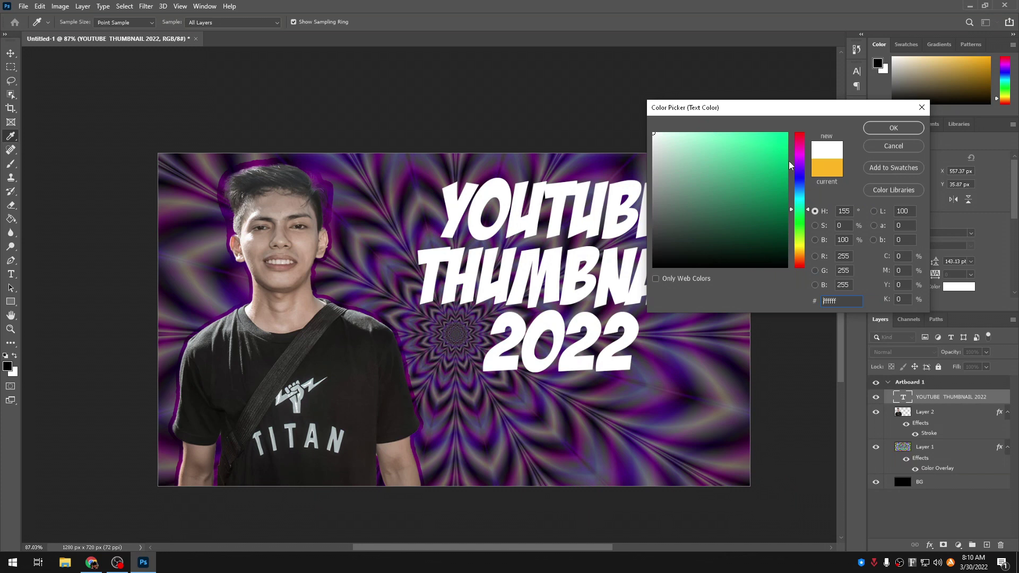
text(d1d1d1)
click(660, 141)
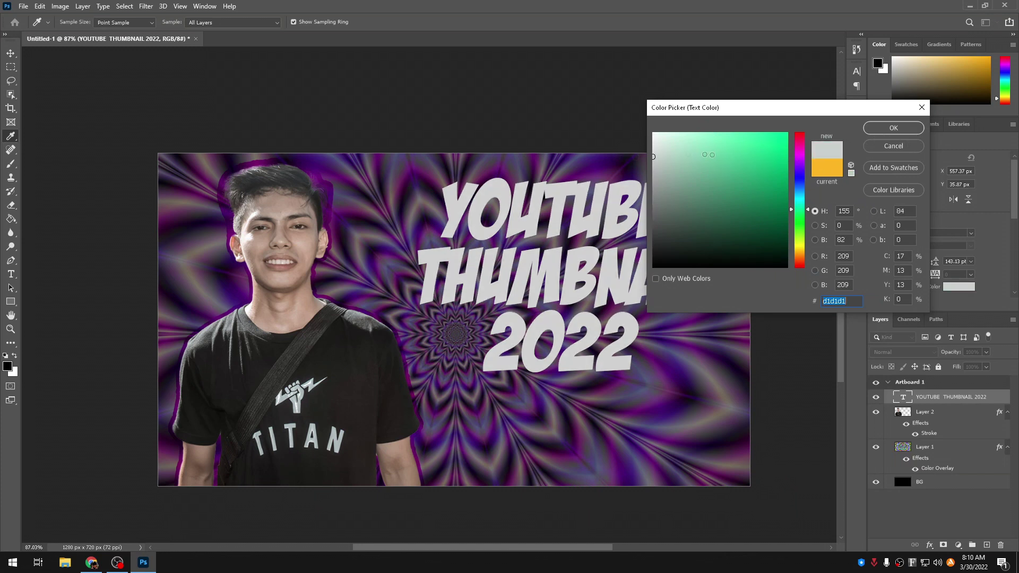
click(655, 143)
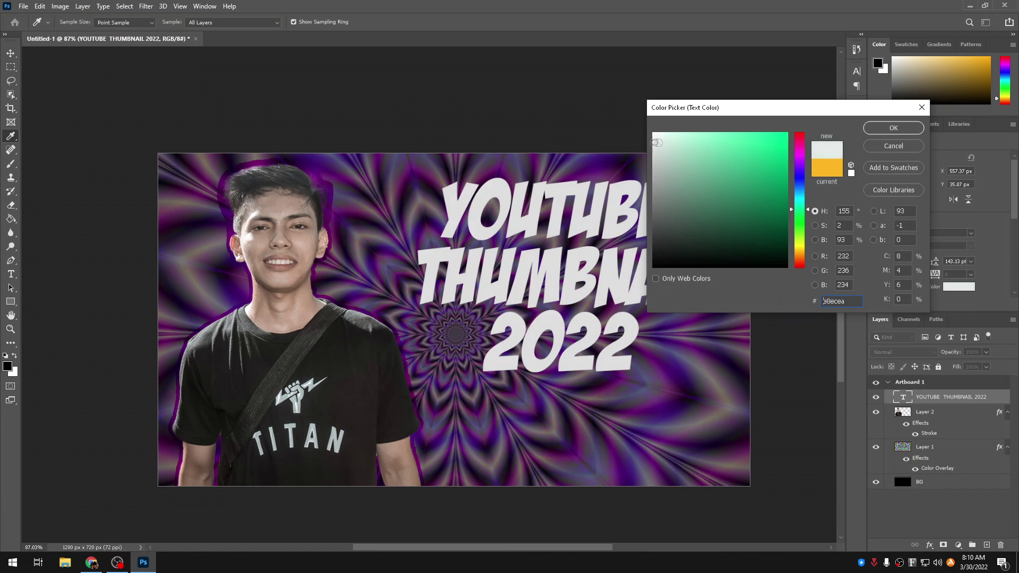
click(893, 129)
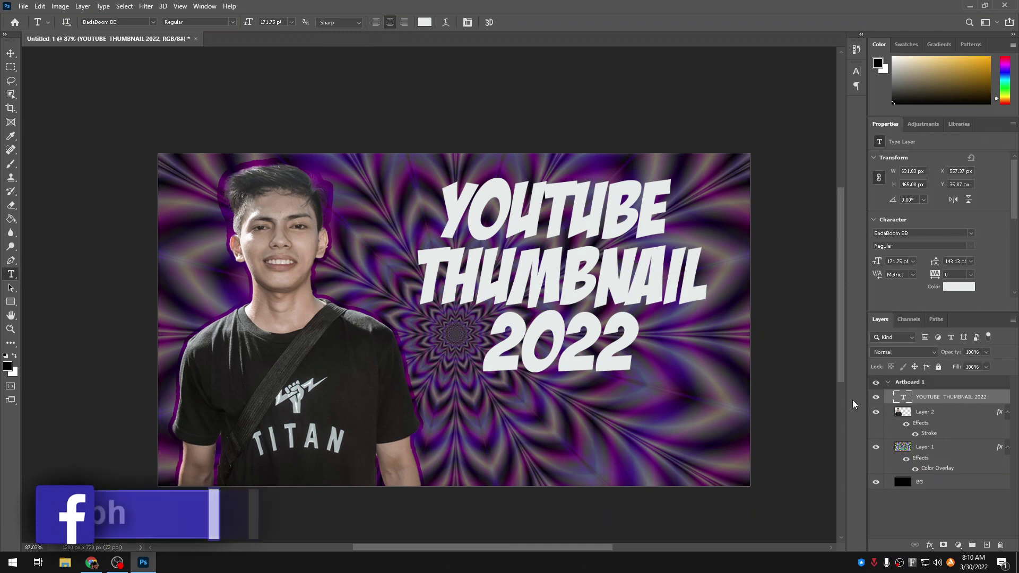
double_click(905, 397)
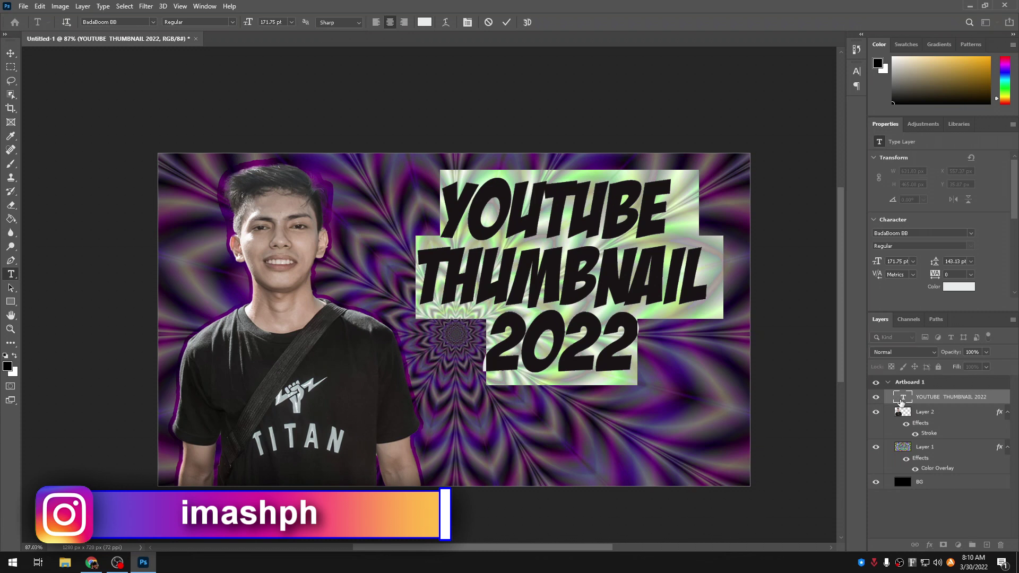
click(999, 401)
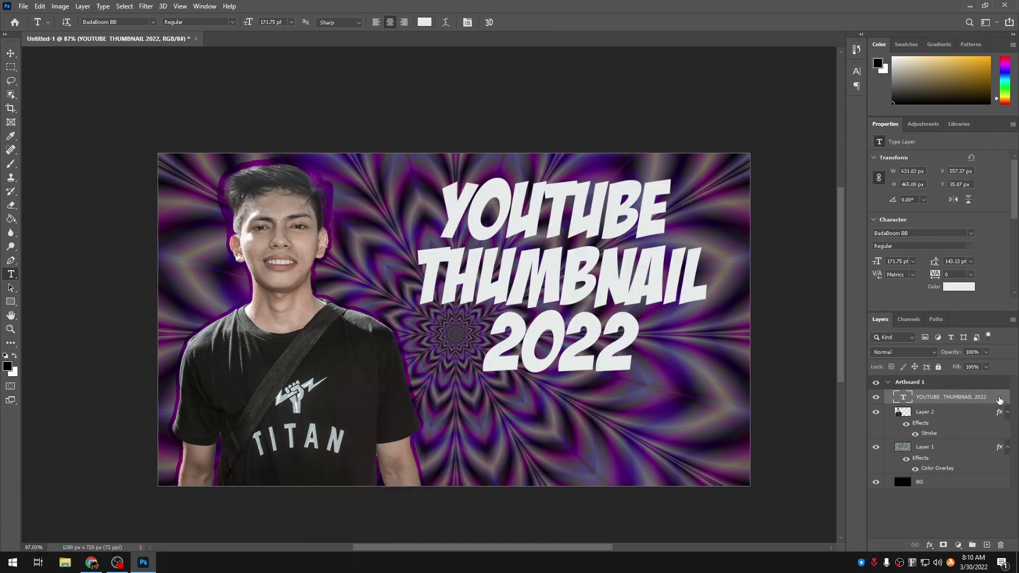
double_click(1000, 401)
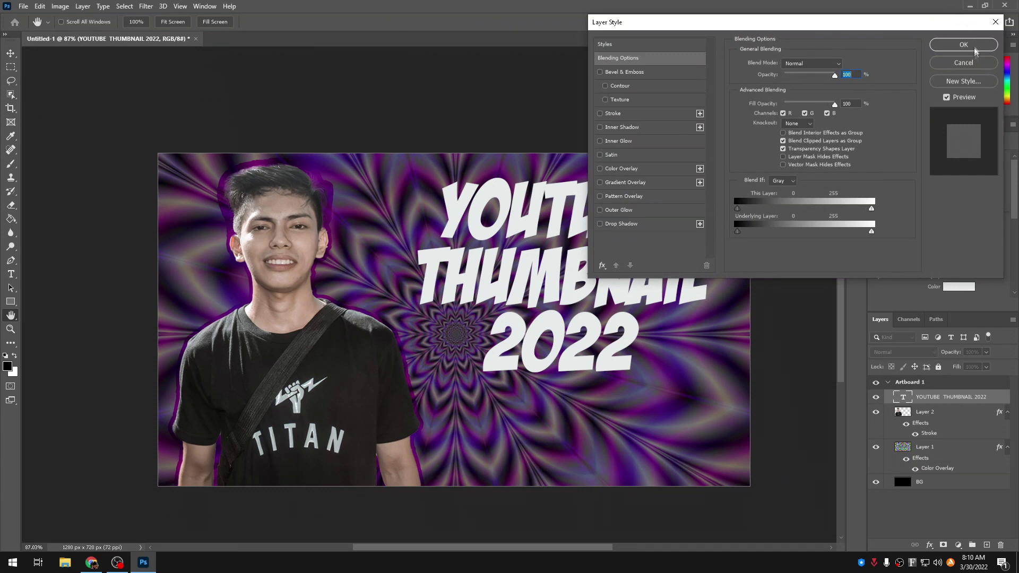
click(973, 65)
Open the blending options of the YOUTUBE THUMBNAIL 2022 text layer and enable a Stroke effect
right_click(990, 397)
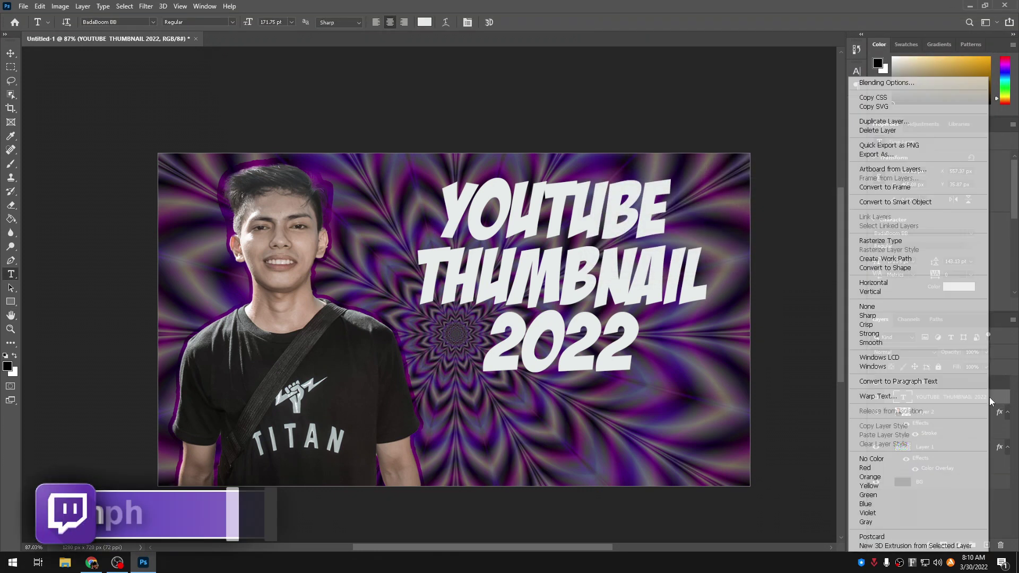
click(917, 83)
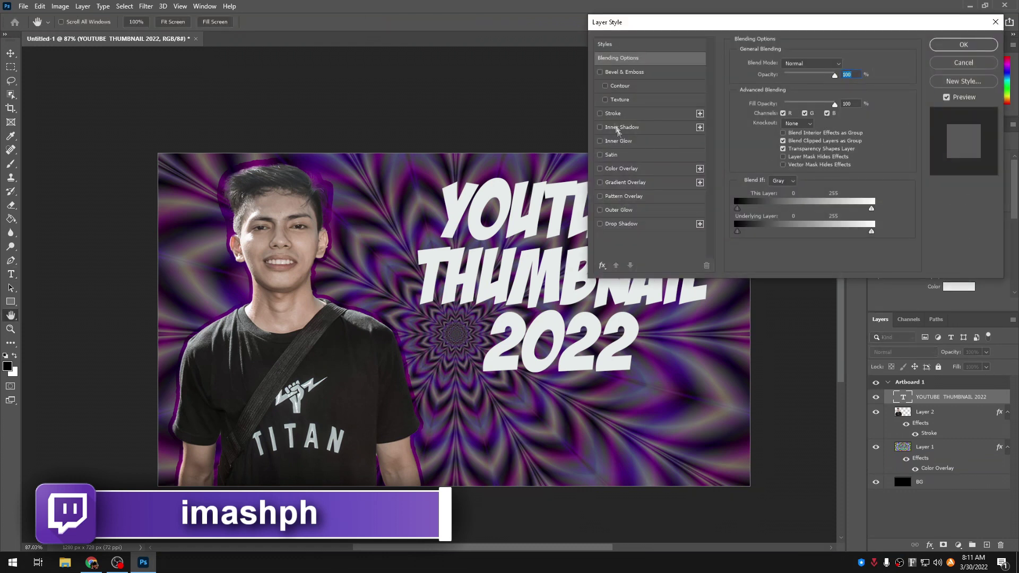
click(624, 117)
drag(749, 22, 870, 40)
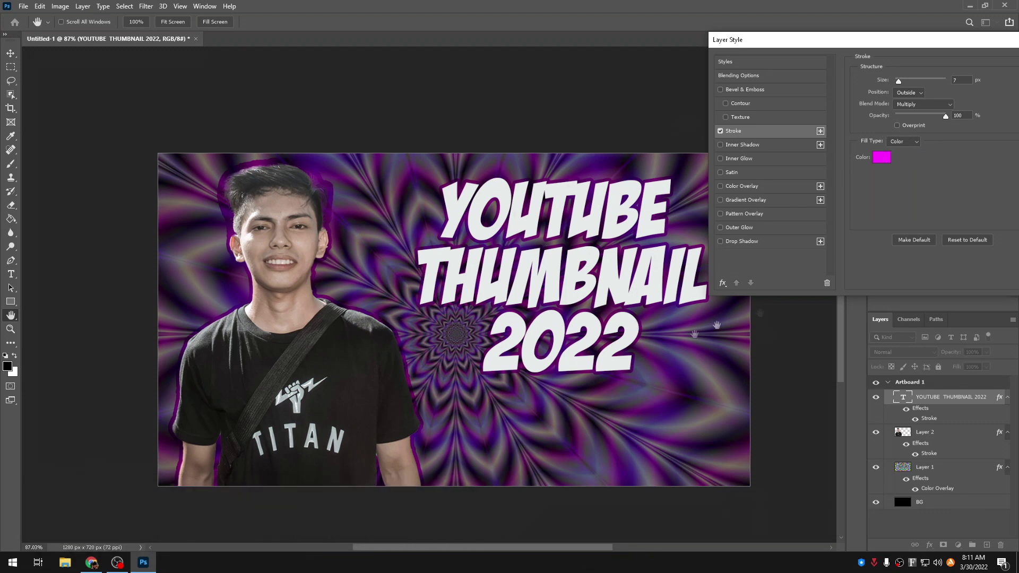
Try black, red and blue for the text's stroke and settle on purple #c900ff
click(889, 157)
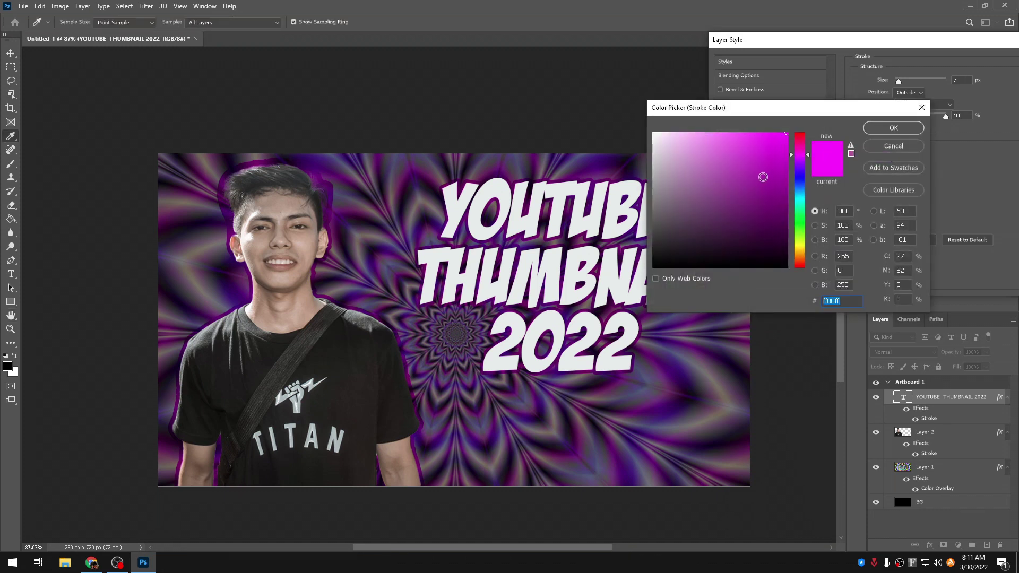
text(000000)
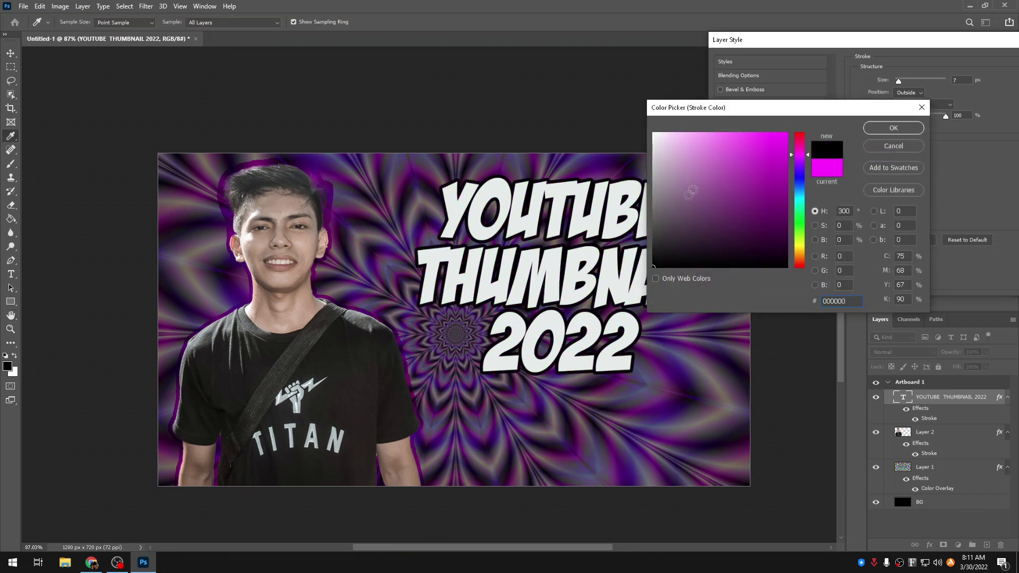
drag(800, 239, 800, 268)
drag(736, 244, 889, 71)
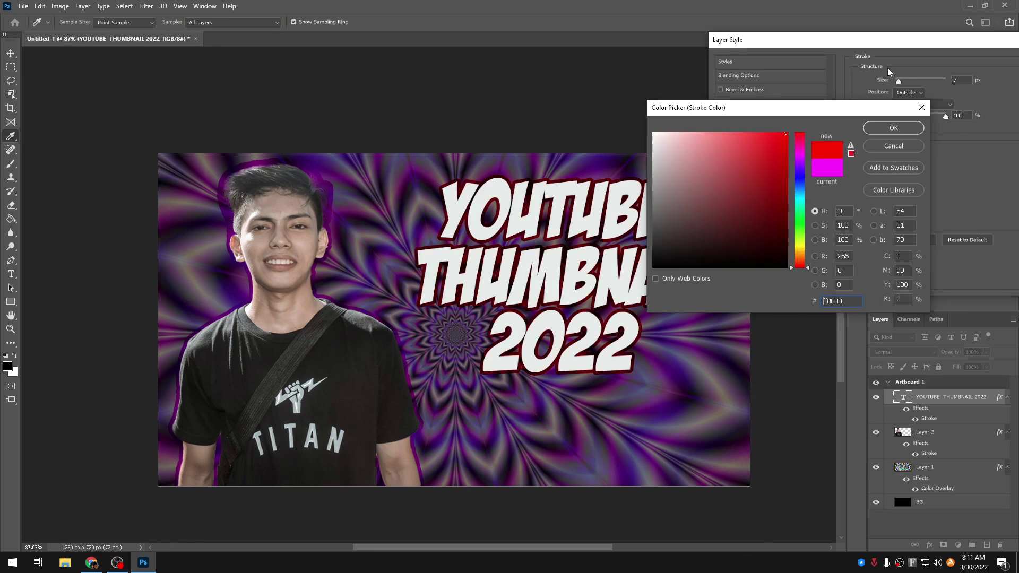
click(792, 187)
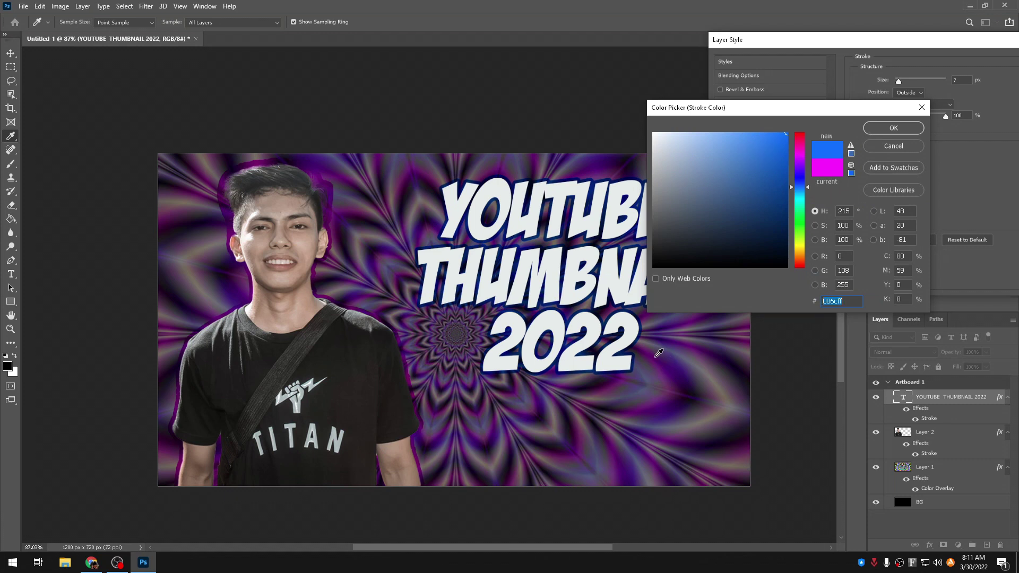
click(657, 356)
drag(755, 215, 791, 130)
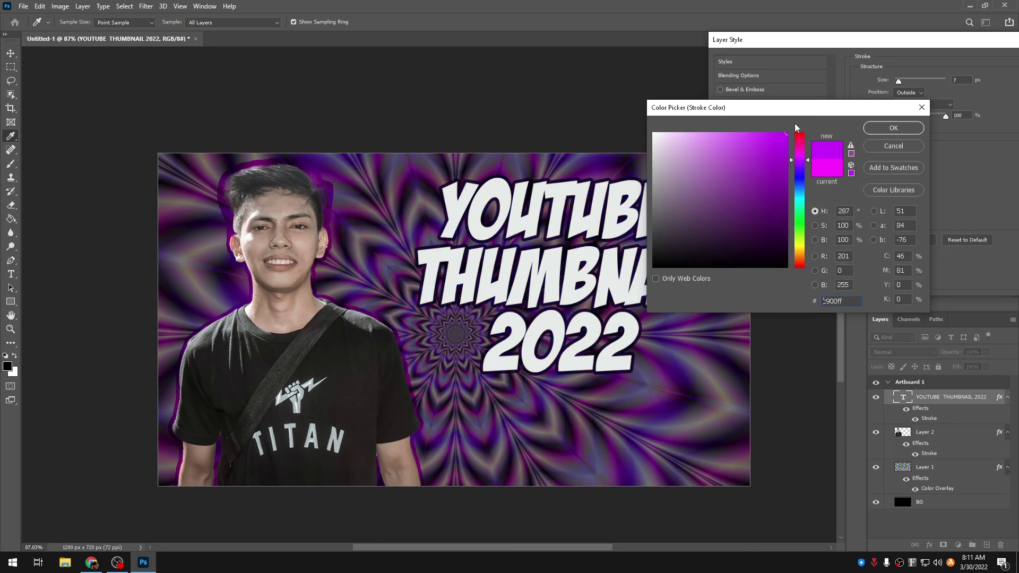
click(894, 128)
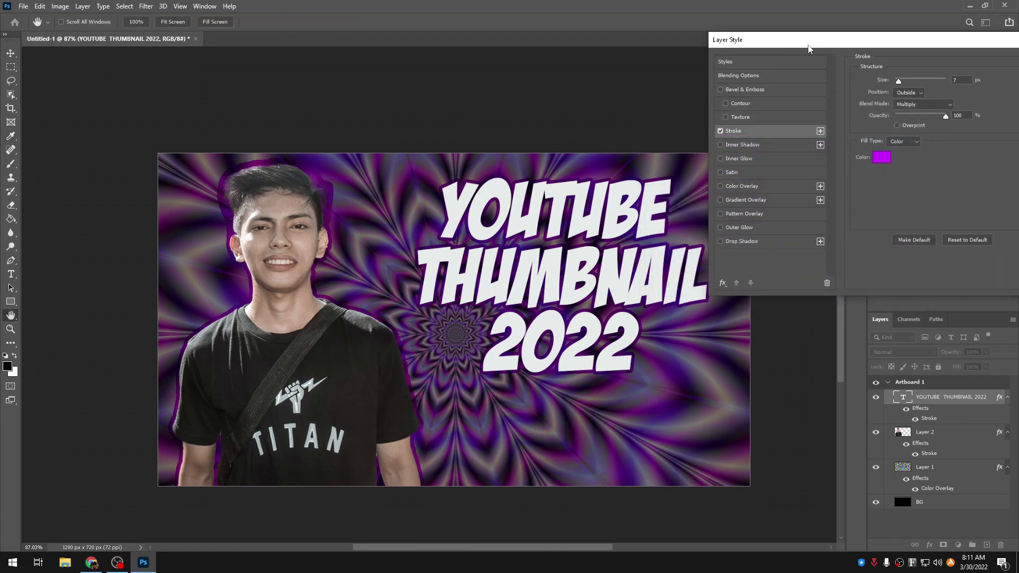
Set the text's stroke size to 13 px, apply the layer style and shift the text slightly up and left
drag(808, 48, 674, 55)
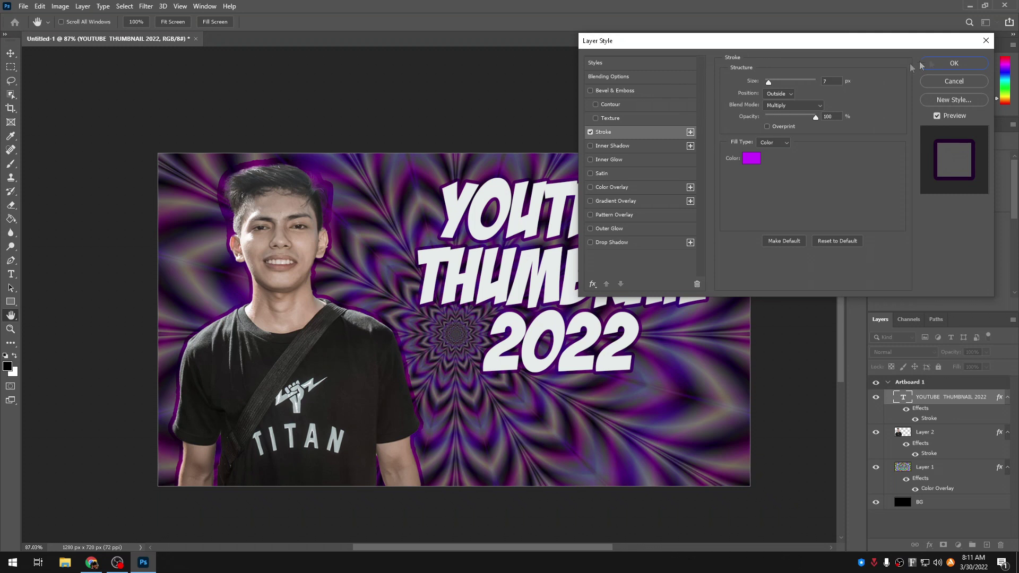
drag(773, 45, 814, 43)
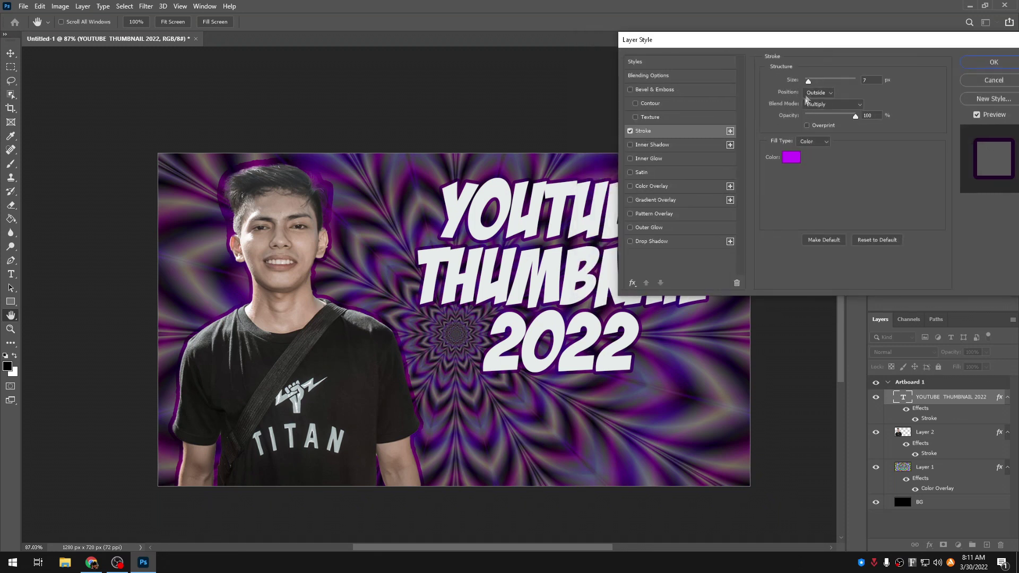
mouse_move(809, 84)
mouse_down()
mouse_move(817, 81)
mouse_move(813, 93)
mouse_up()
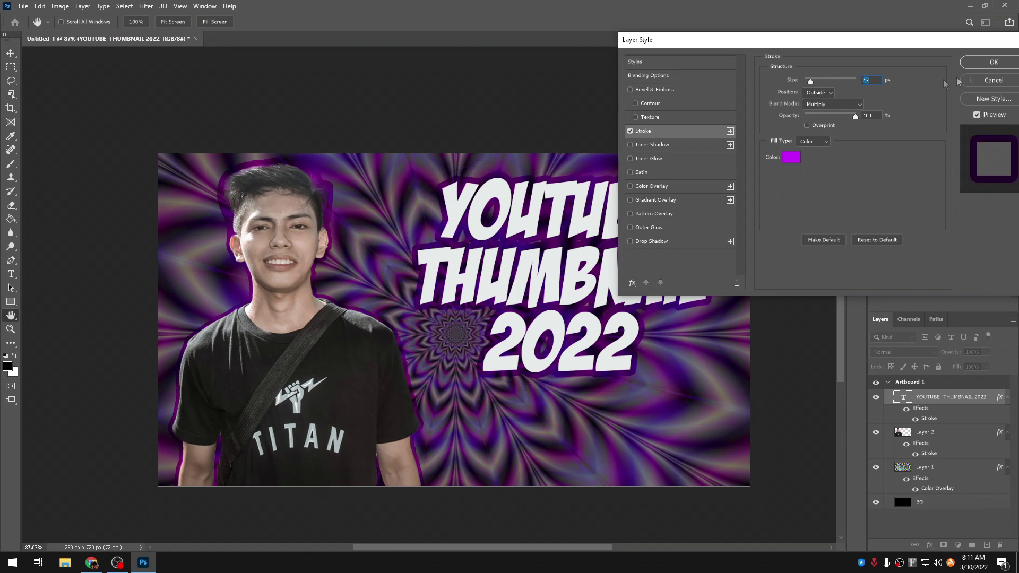
click(982, 67)
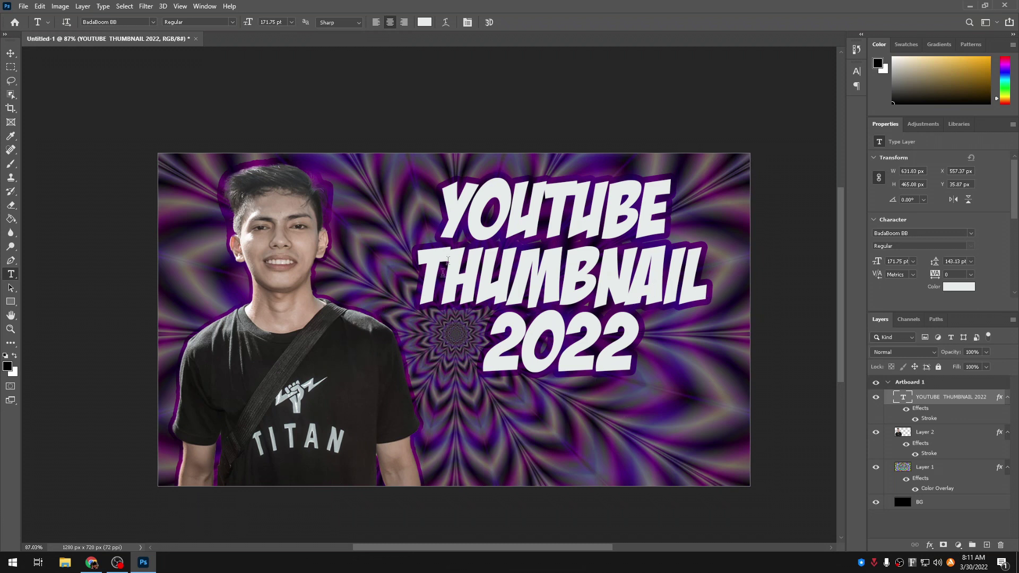
click(11, 53)
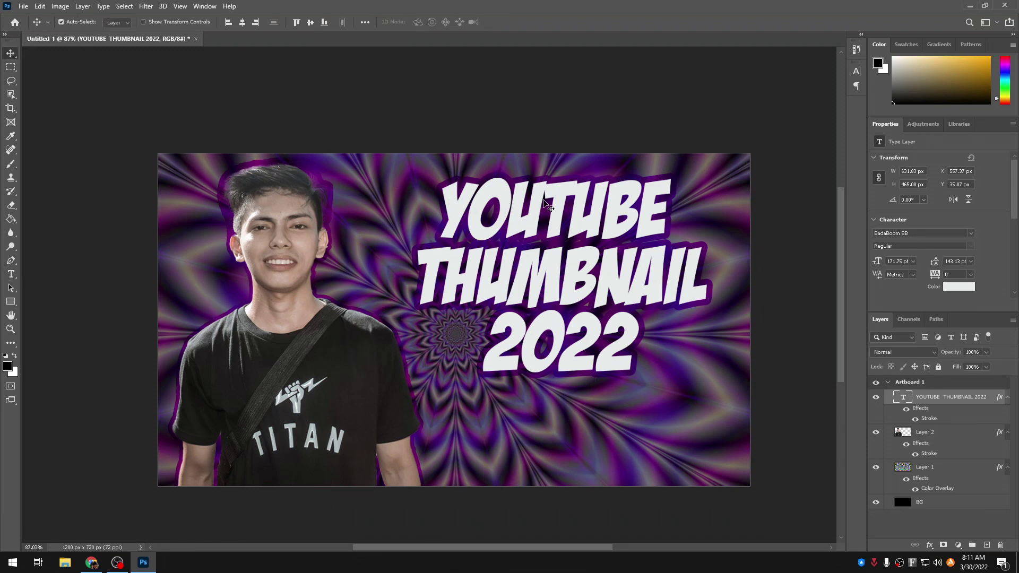
mouse_move(555, 200)
mouse_down()
mouse_move(577, 192)
mouse_move(561, 194)
mouse_up()
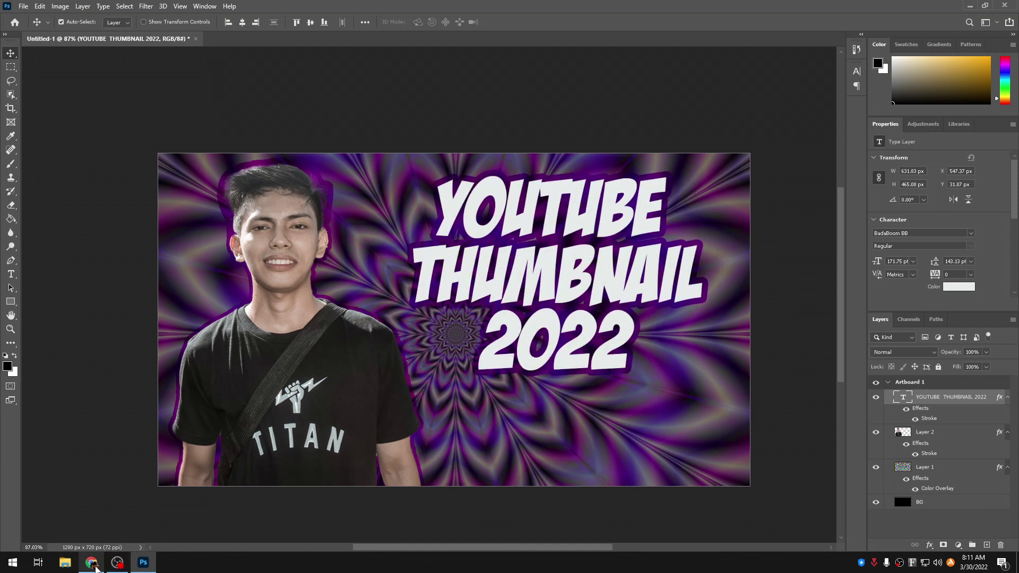
Switch to Chrome and search Google Images for "adobe photoshop logo"
click(93, 565)
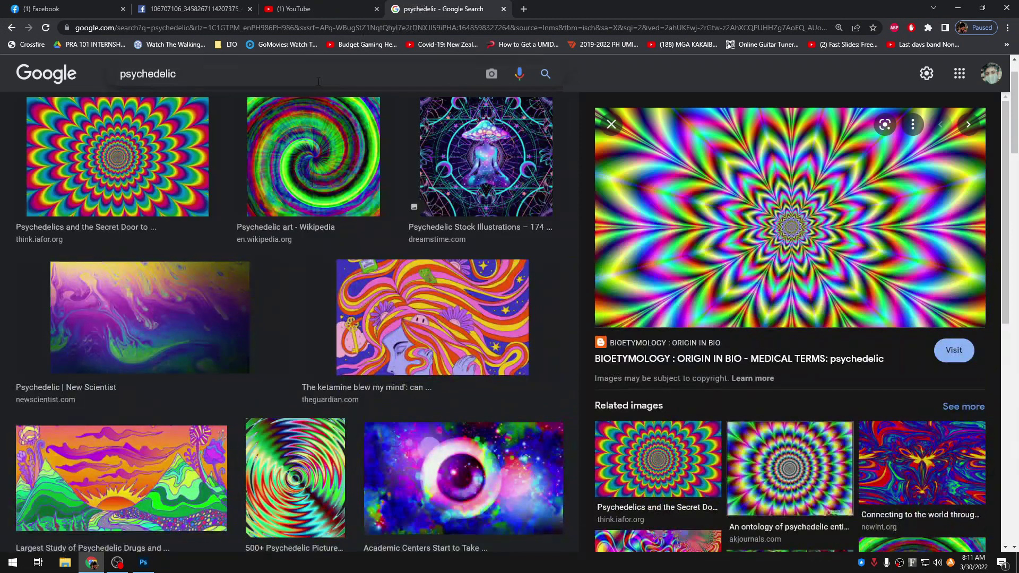
click(435, 8)
double_click(318, 80)
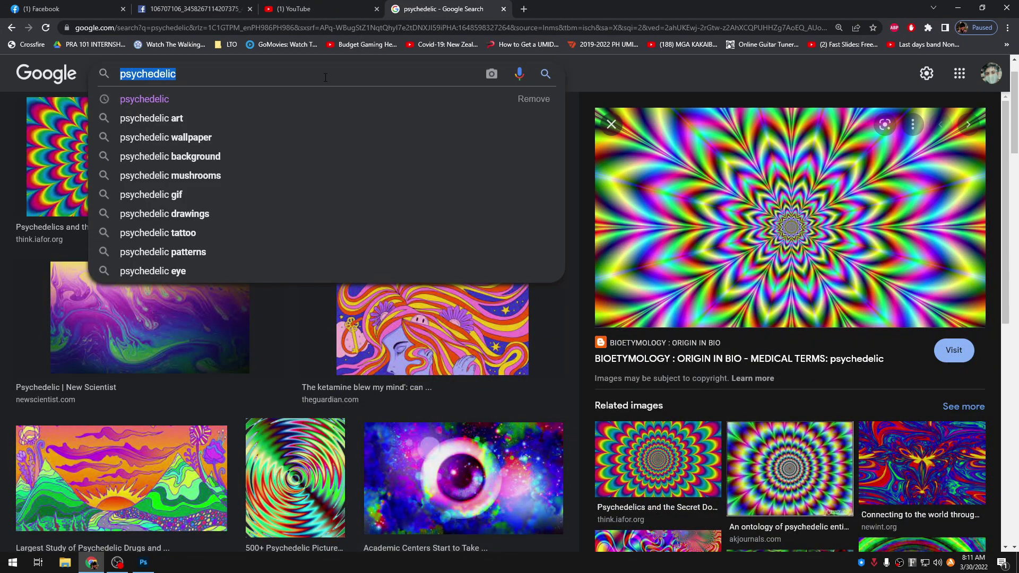
text(Adoboe P)
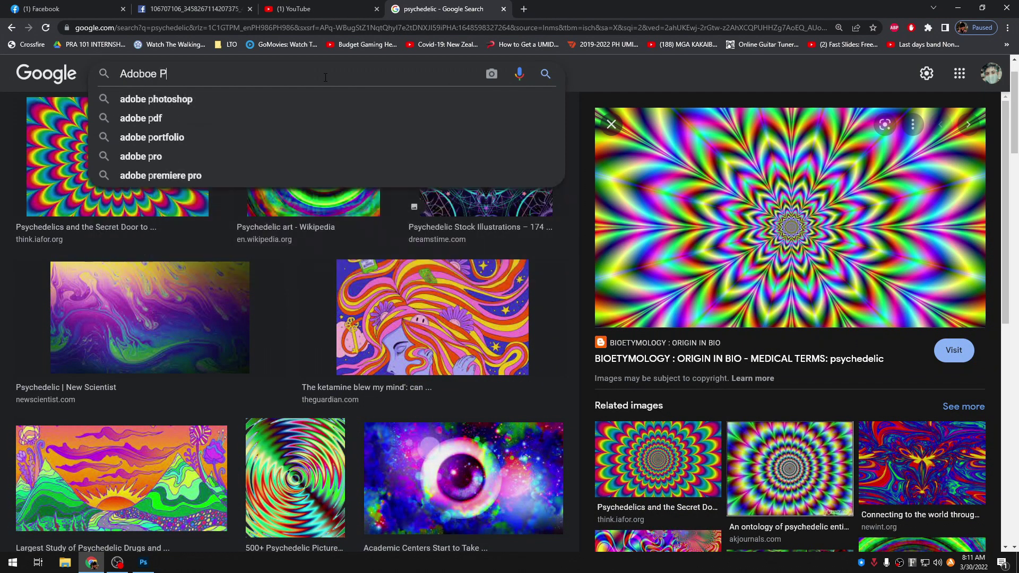
key(Down)
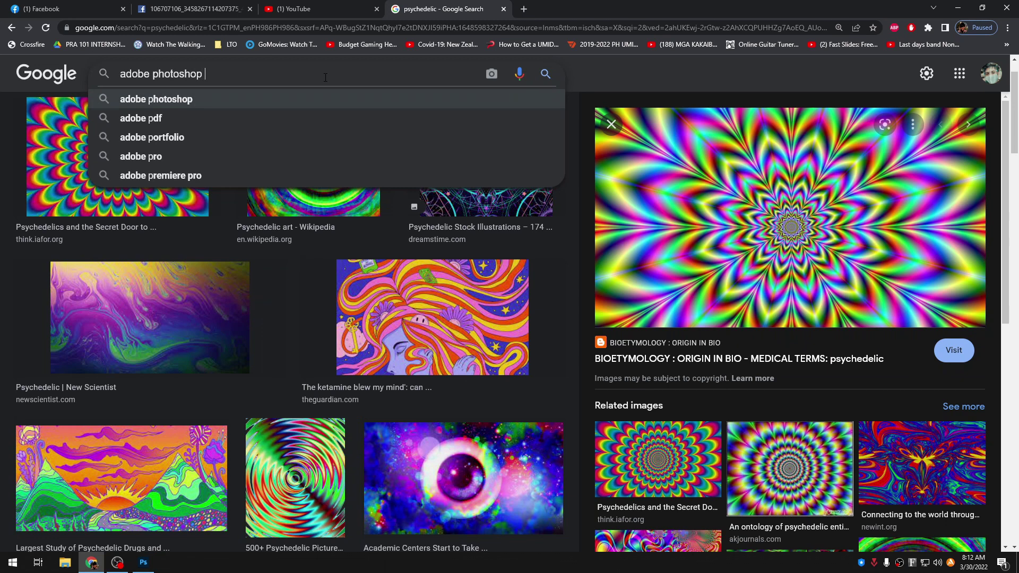
text(logo)
key(Return)
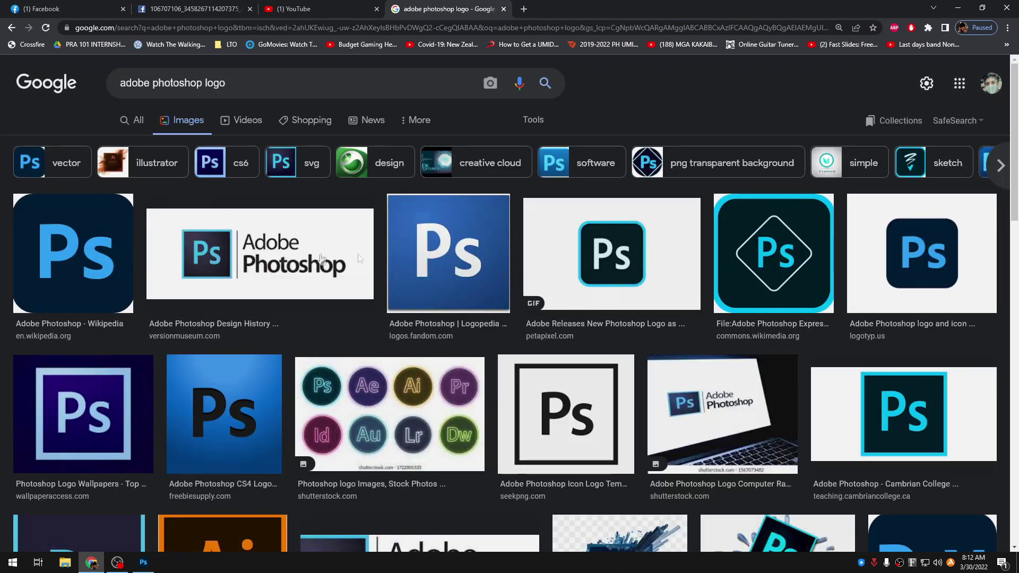
Open the blue Ps logo from Wikipedia, copy its image and return to Photoshop
click(81, 259)
right_click(769, 301)
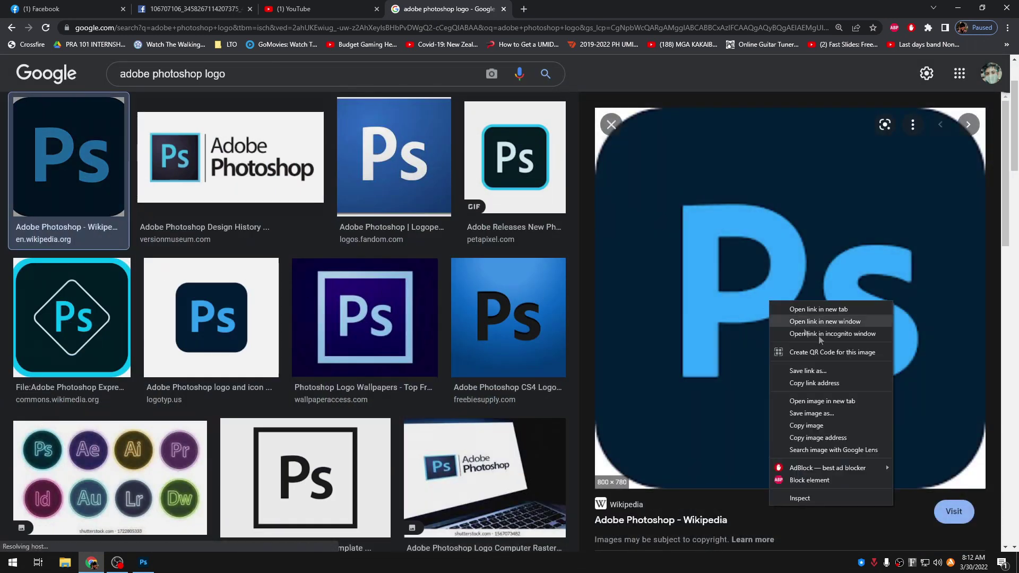
click(829, 425)
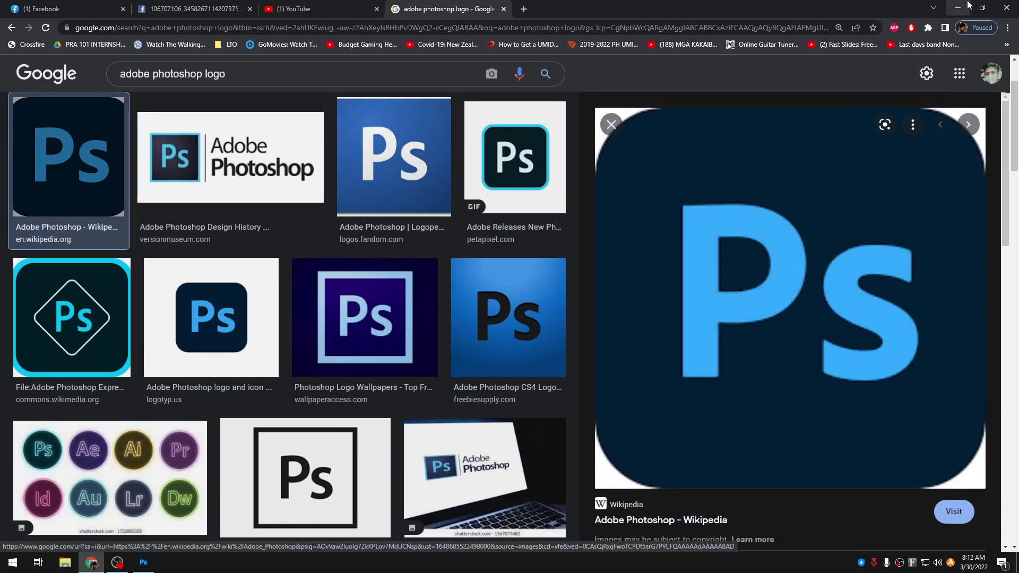
click(969, 6)
Paste the Ps logo into the artboard's lower right area and move the text up and left to about X 488, Y 9 px
key(ctrl+v)
drag(439, 318, 667, 424)
drag(567, 246, 551, 254)
Enlarge the Ps logo to about 241 x 236 px and place it near the artboard's lower right corner at X 1000, Y 443 px
click(691, 402)
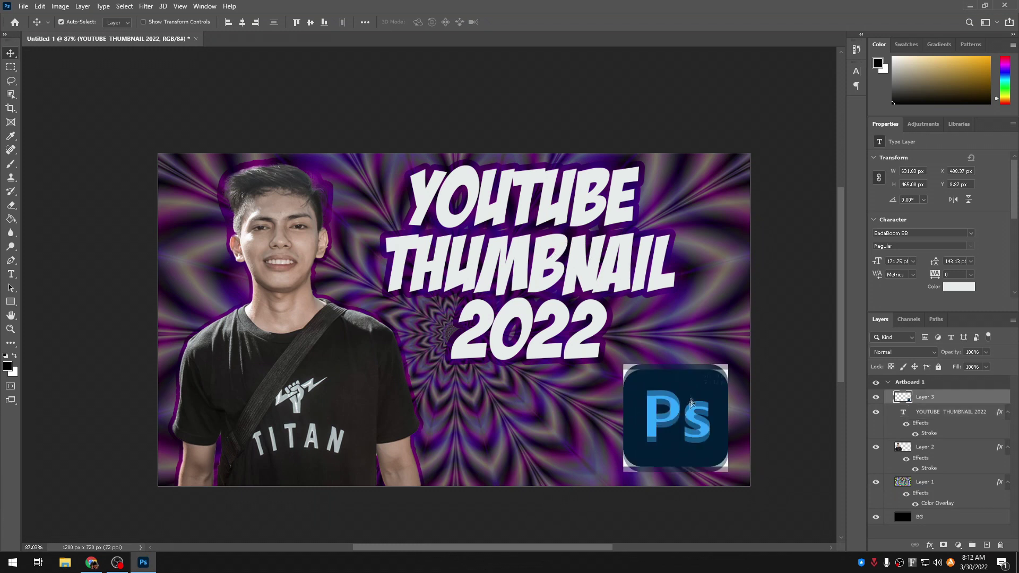
drag(691, 402, 690, 386)
key(ctrl+t)
mouse_move(618, 445)
mouse_down()
mouse_move(597, 478)
mouse_move(616, 463)
mouse_up()
drag(693, 427, 697, 436)
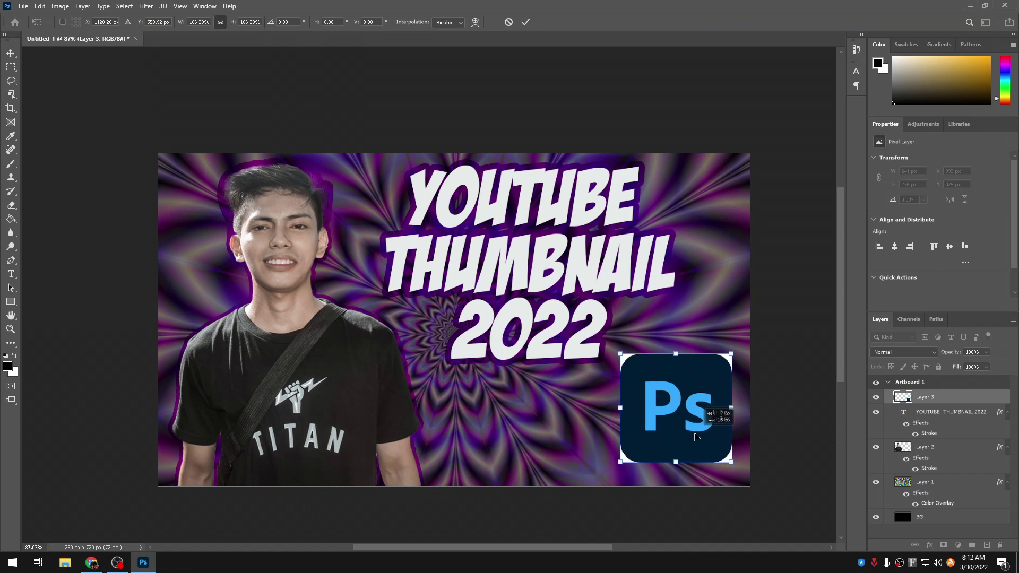
key(Return)
Erase the white areas at the Ps logo's two upper corners and lower right corner with the Magic Eraser tool
scroll(743, 435, up, 3)
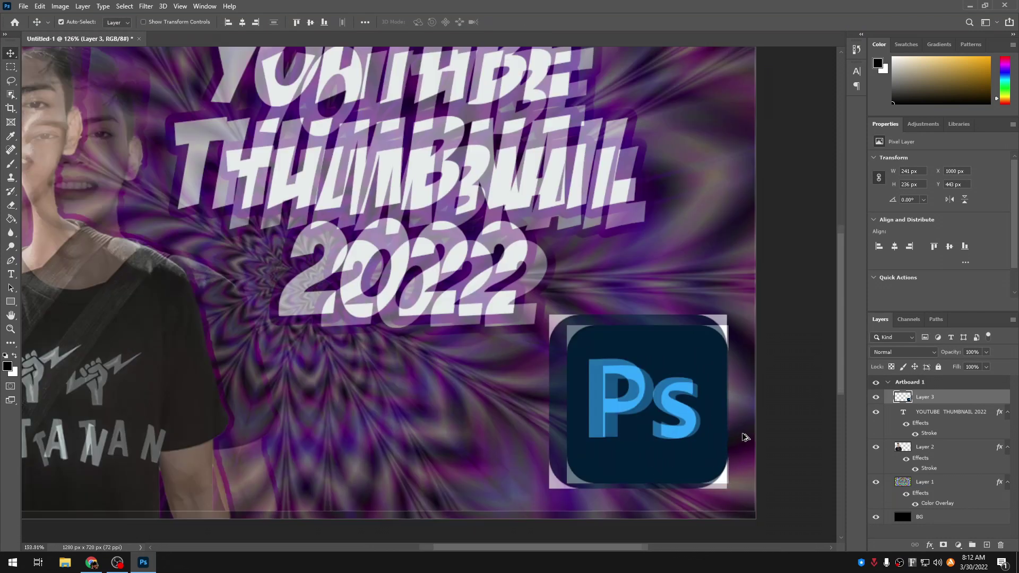
scroll(745, 437, up, 2)
scroll(745, 435, down, 1)
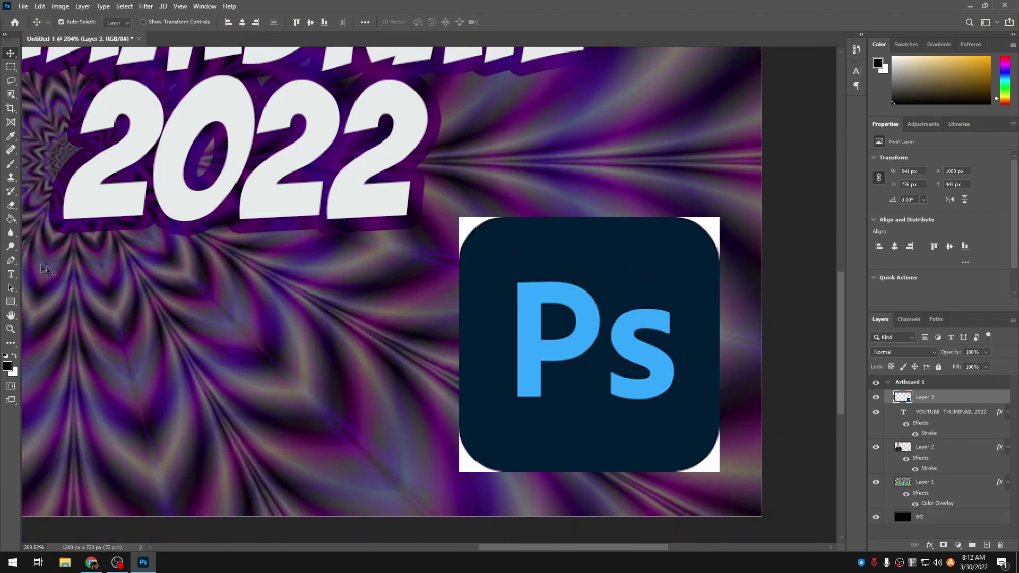
click(11, 208)
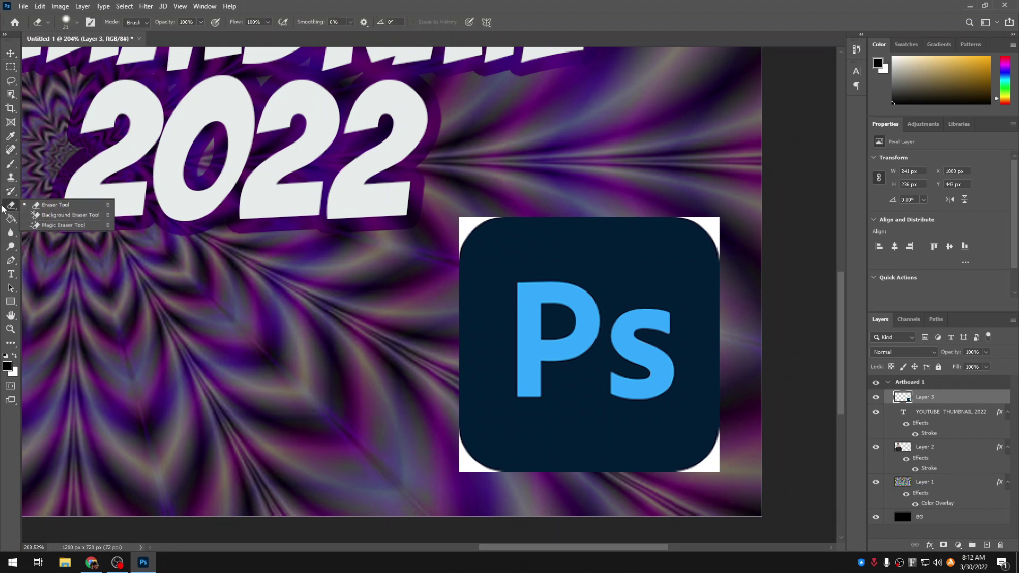
click(53, 225)
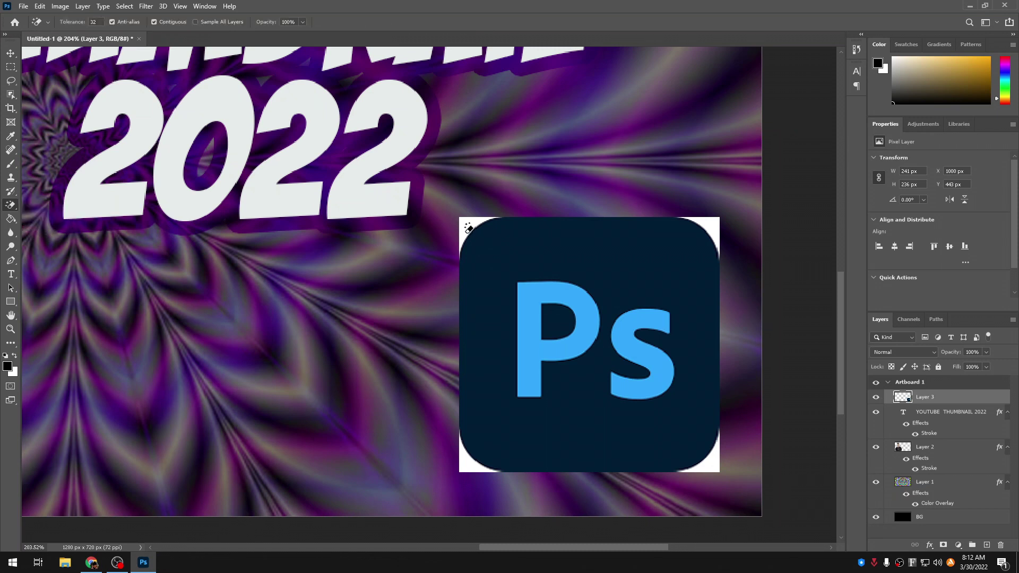
click(467, 227)
click(714, 231)
click(715, 466)
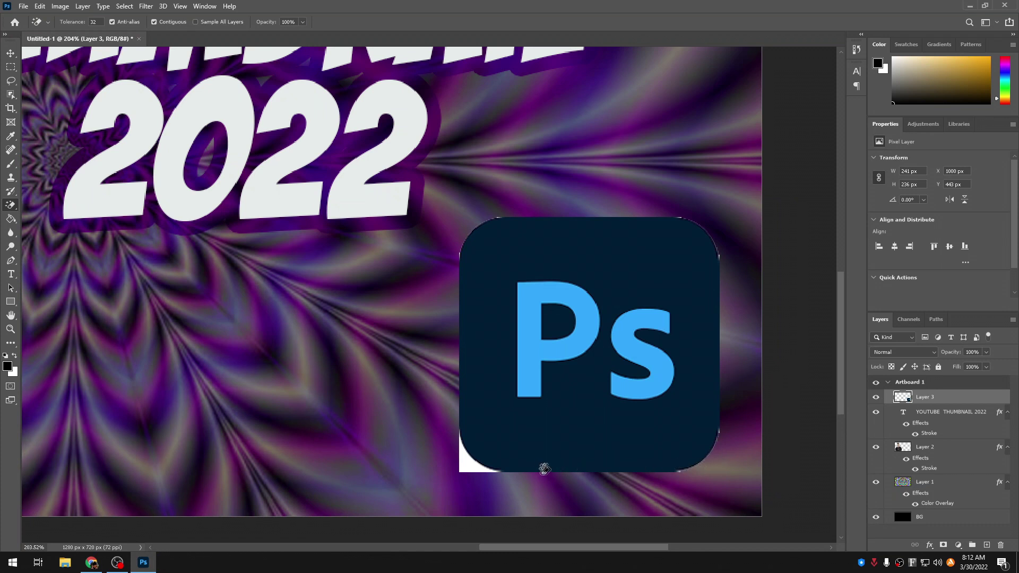
Erase the white area at the Ps logo's lower left corner with the Magic Eraser, dismissing any error and retrying
click(467, 470)
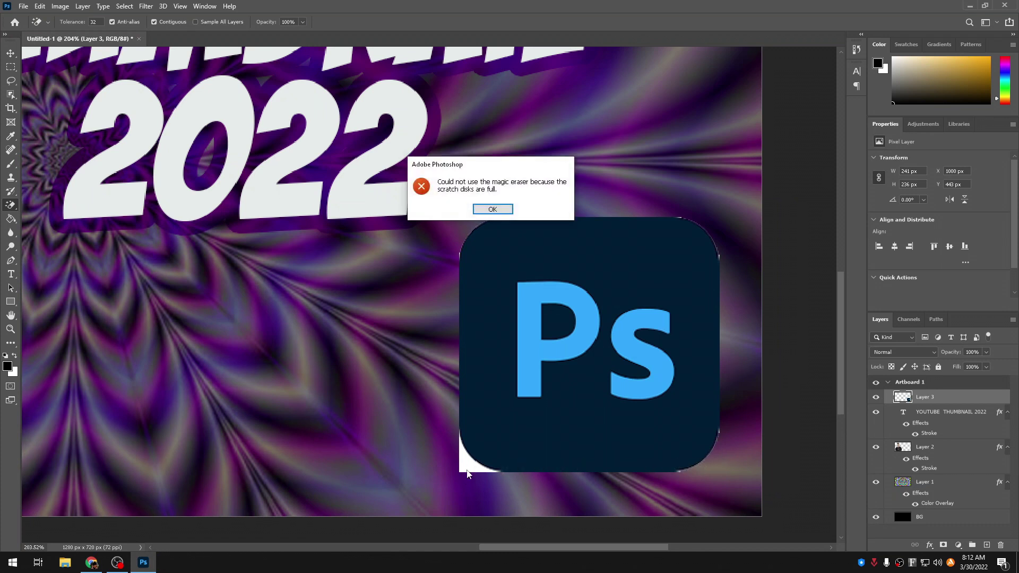
click(493, 210)
click(467, 468)
click(492, 209)
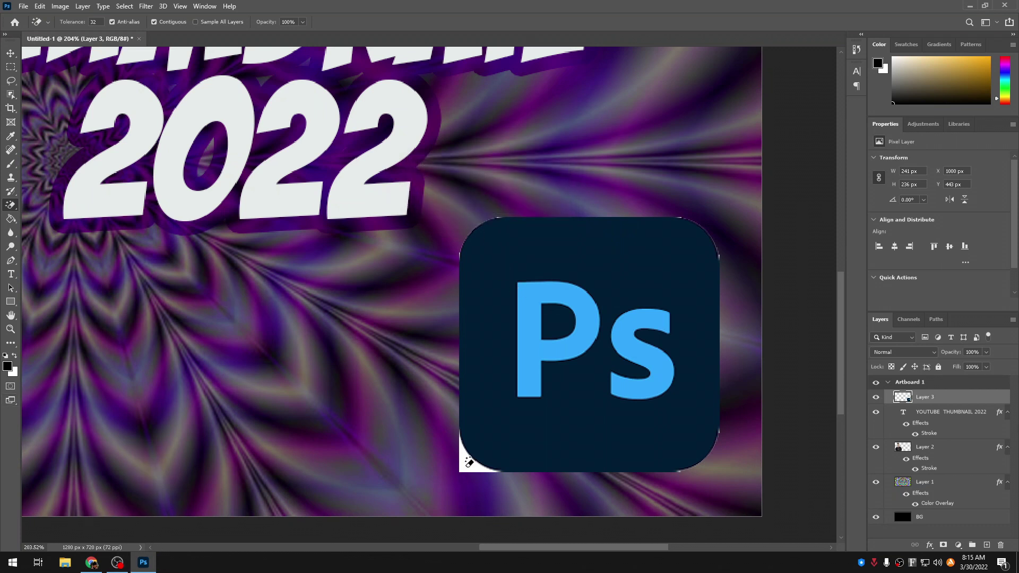
click(467, 470)
Switch to the regular Eraser tool and set its 21 px brush to 100% hardness
right_click(10, 207)
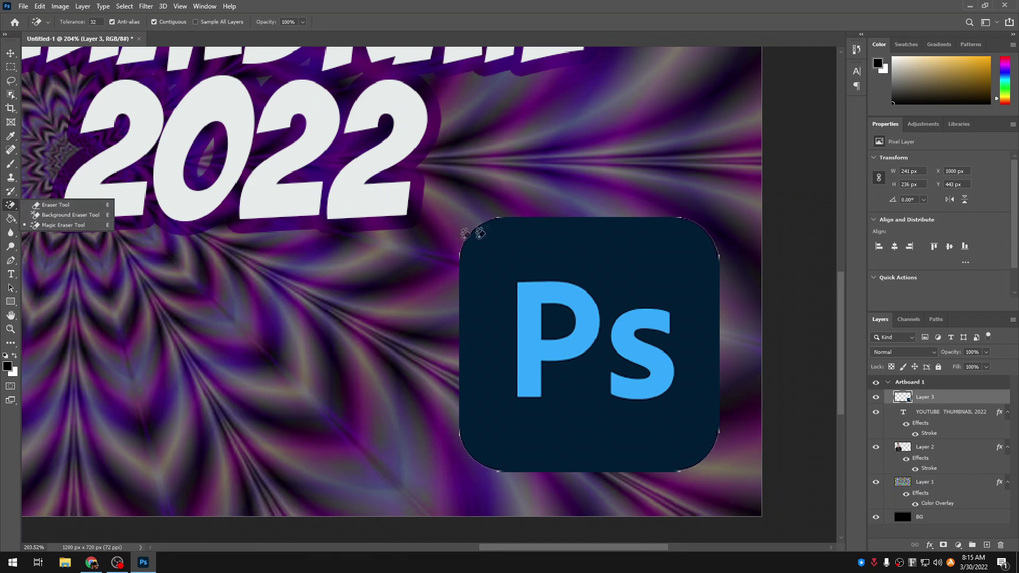
click(628, 10)
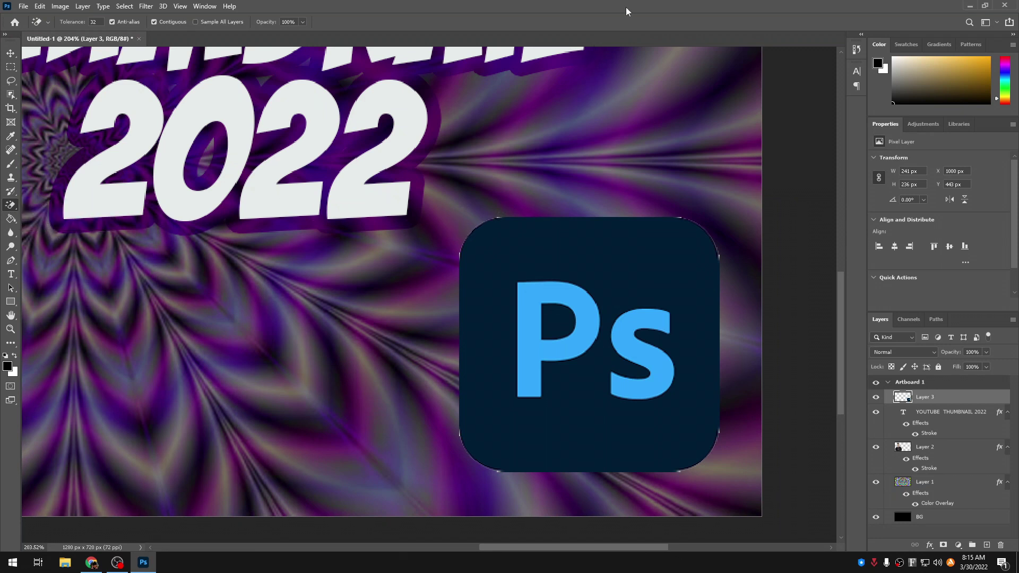
right_click(11, 205)
click(52, 205)
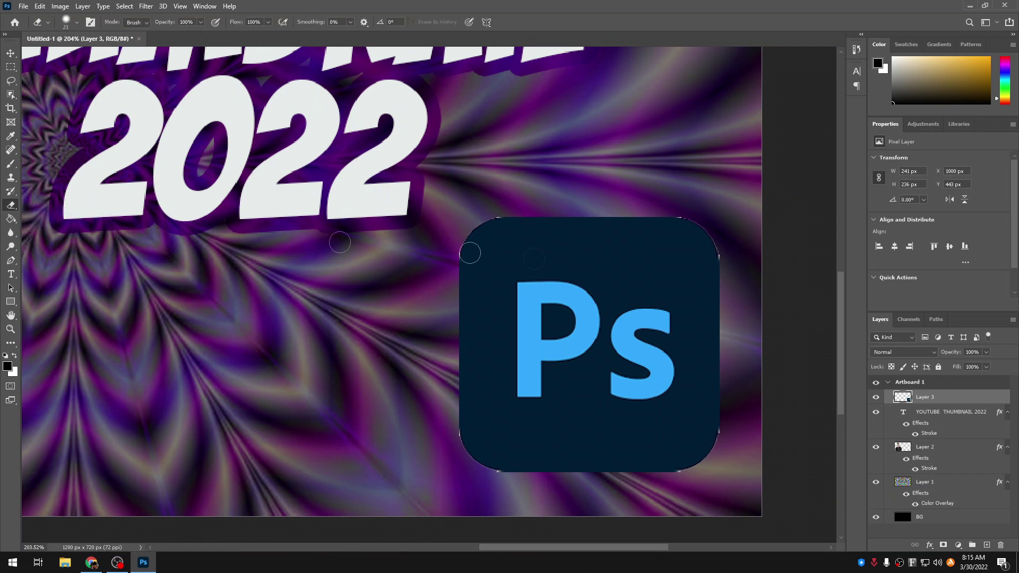
scroll(512, 202, up, 5)
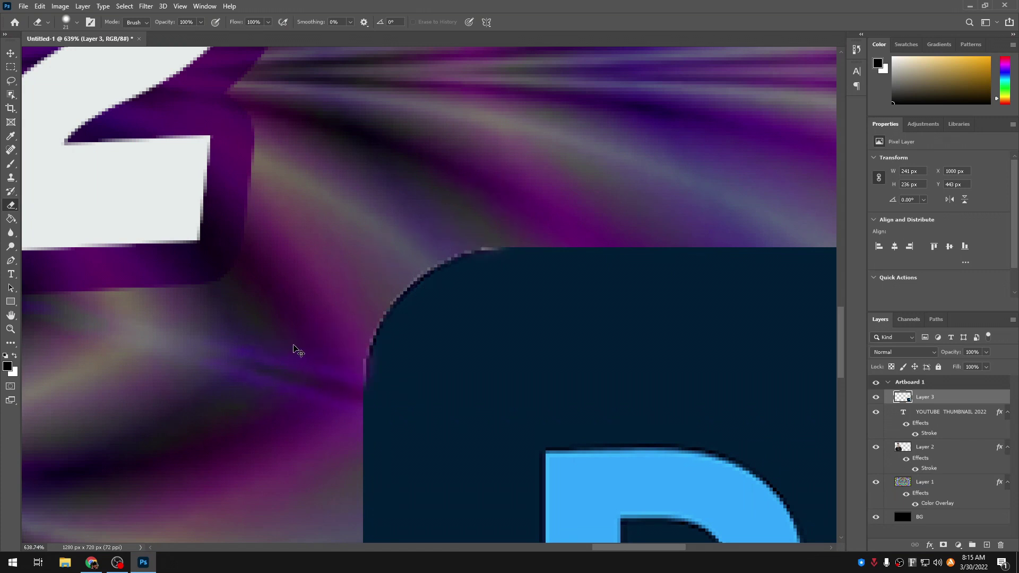
right_click(377, 274)
right_click(421, 183)
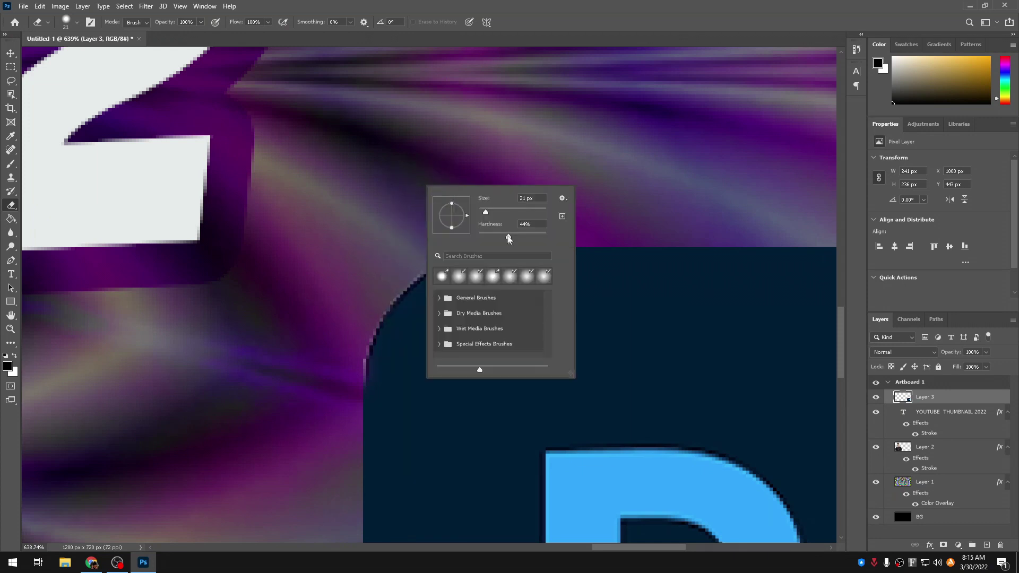
drag(528, 240, 532, 240)
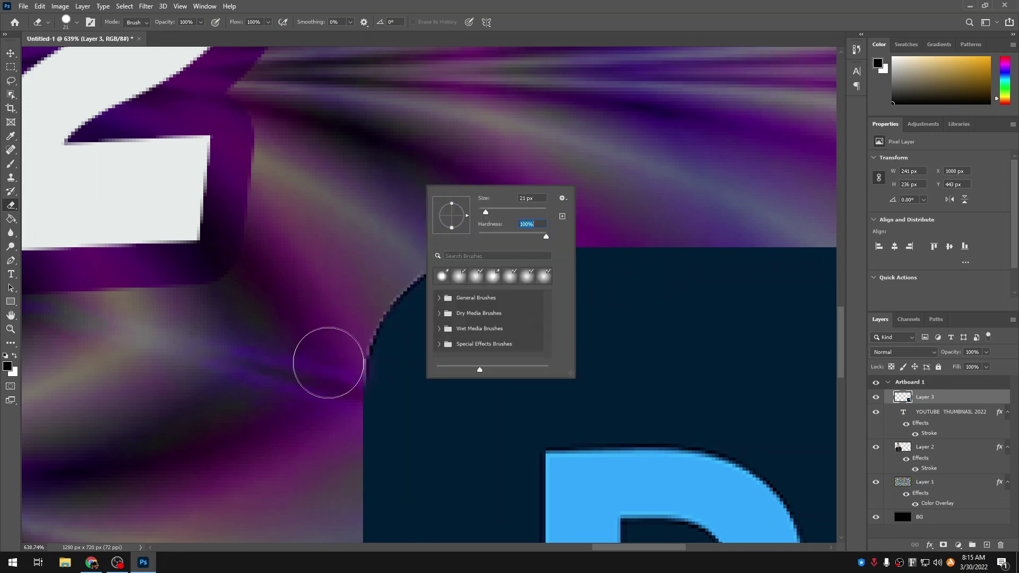
click(329, 366)
Erase the leftover white fringe along the Ps logo's rounded upper right corner
scroll(504, 332, down, 3)
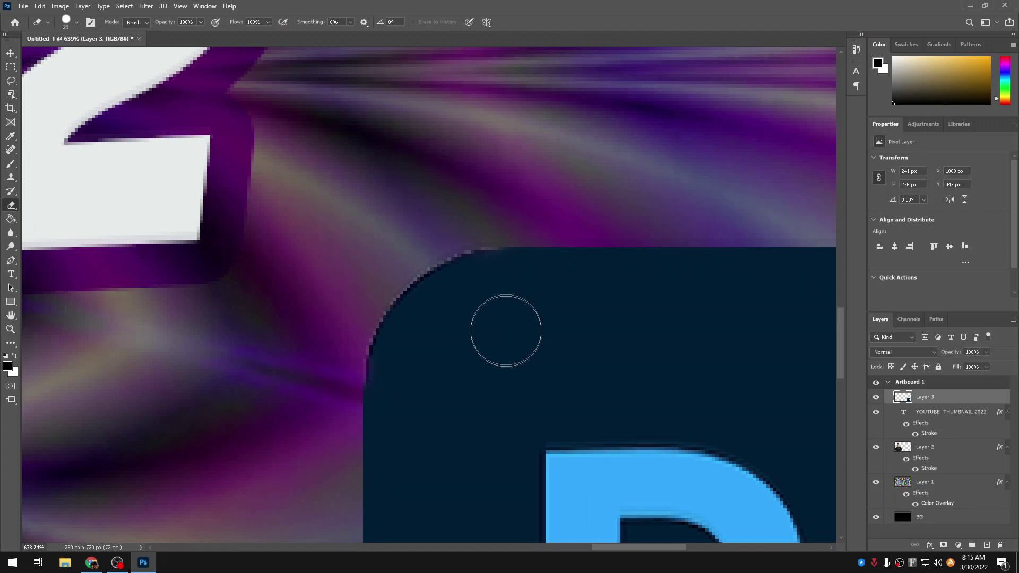
scroll(694, 364, down, 3)
scroll(728, 336, up, 6)
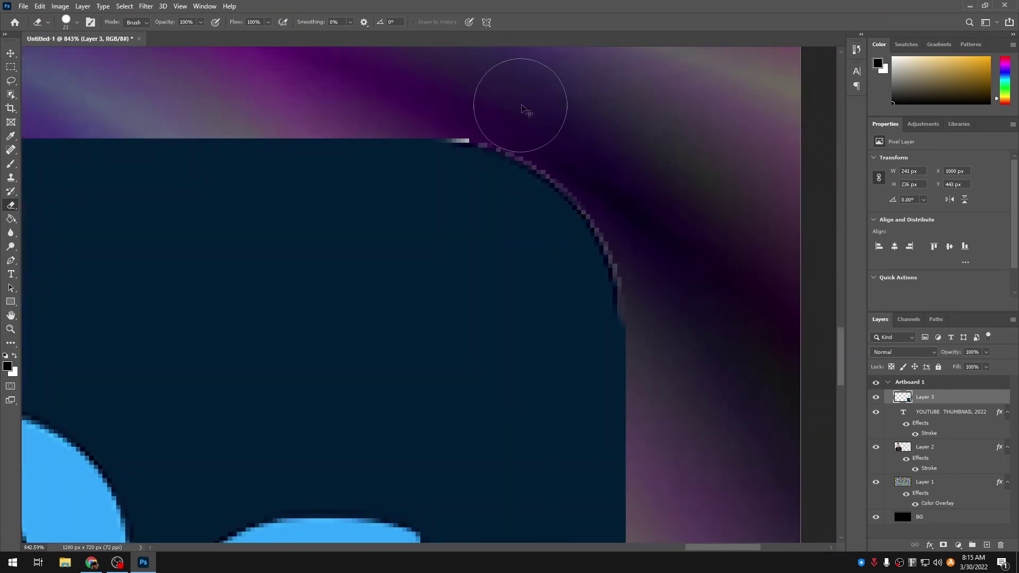
click(667, 296)
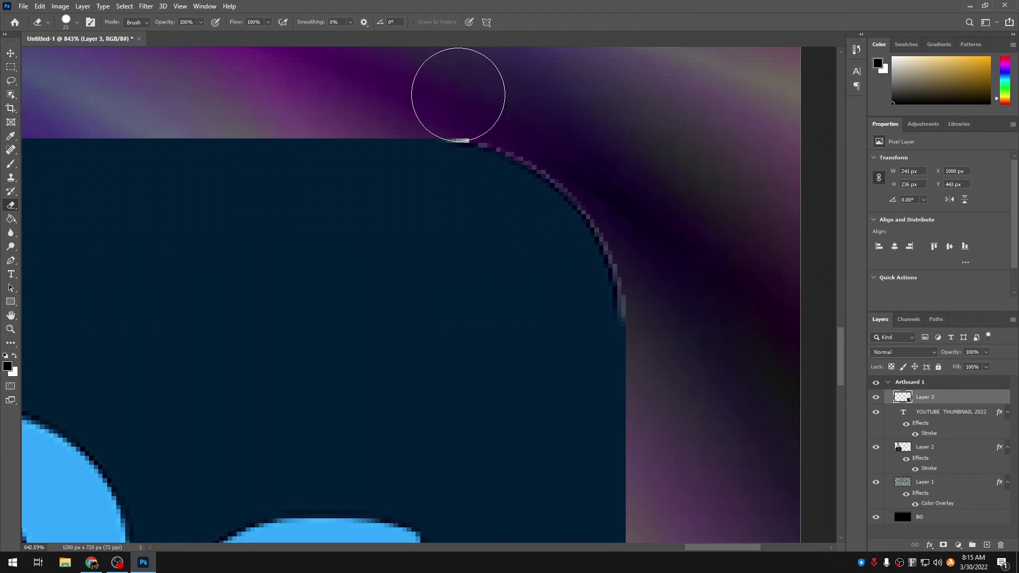
scroll(630, 357, down, 5)
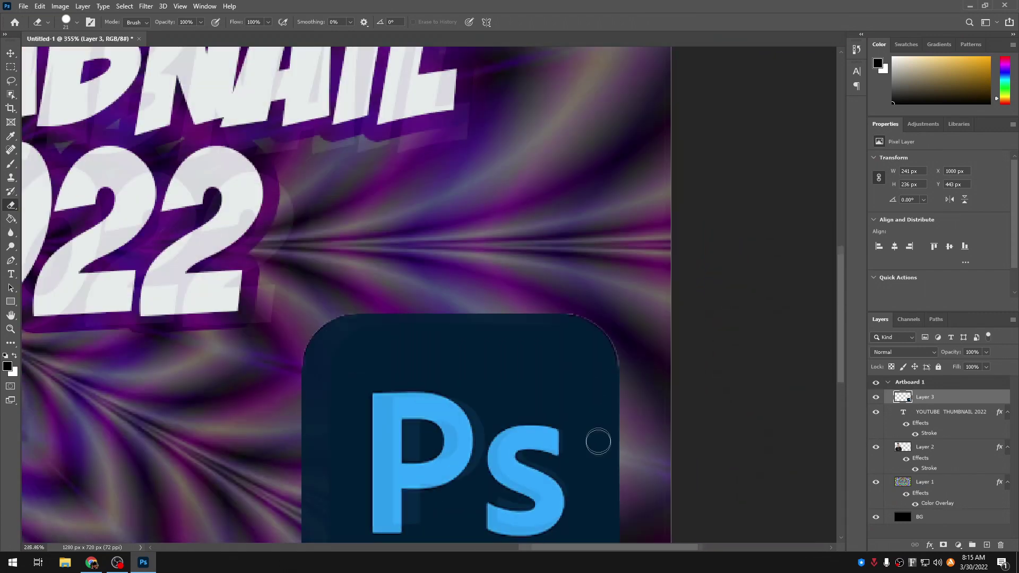
Erase the leftover white fringe along the Ps logo's rounded lower corners
scroll(621, 446, up, 4)
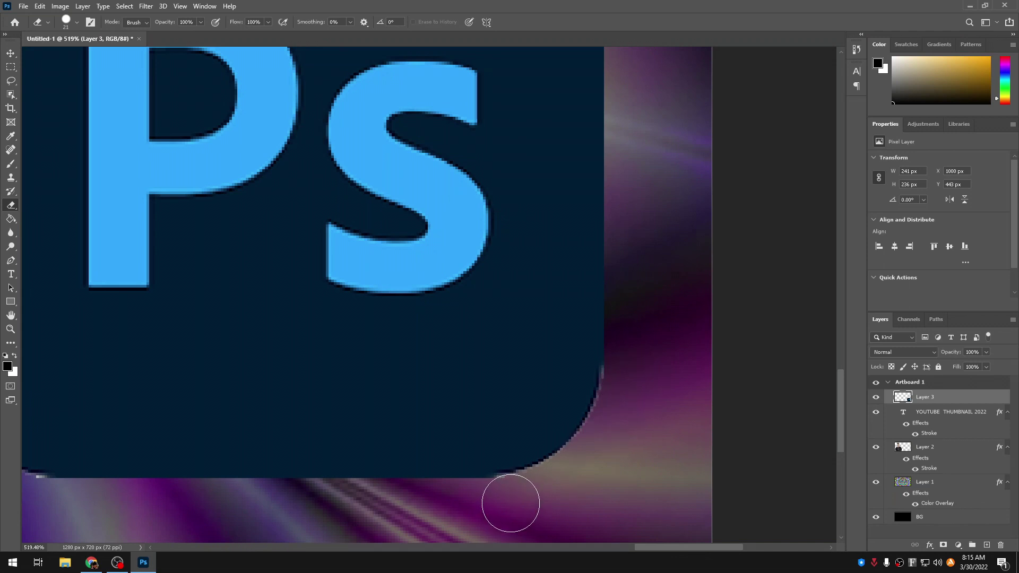
scroll(196, 458, down, 2)
scroll(91, 455, down, 1)
scroll(75, 438, up, 4)
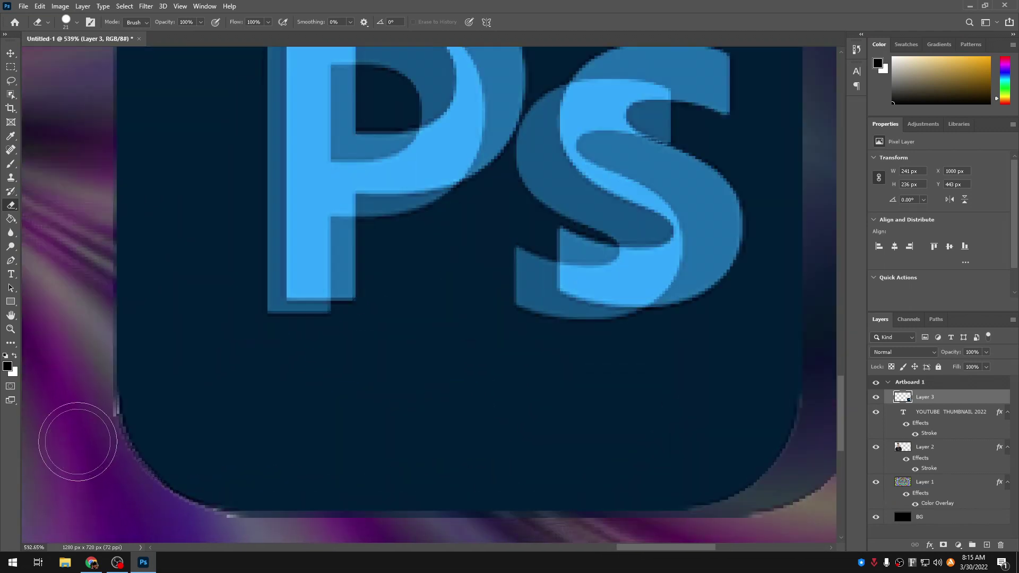
scroll(84, 403, down, 3)
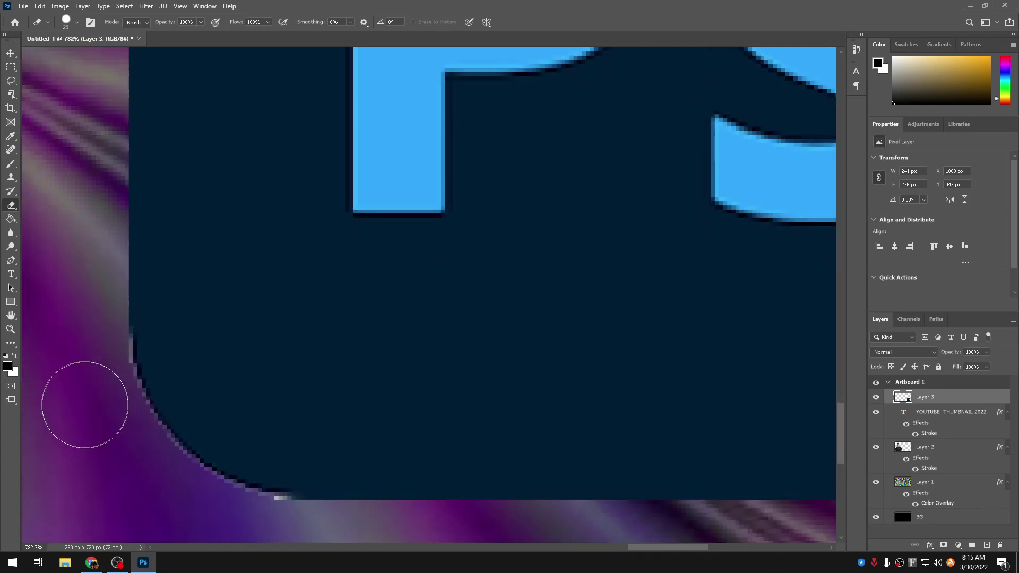
click(271, 495)
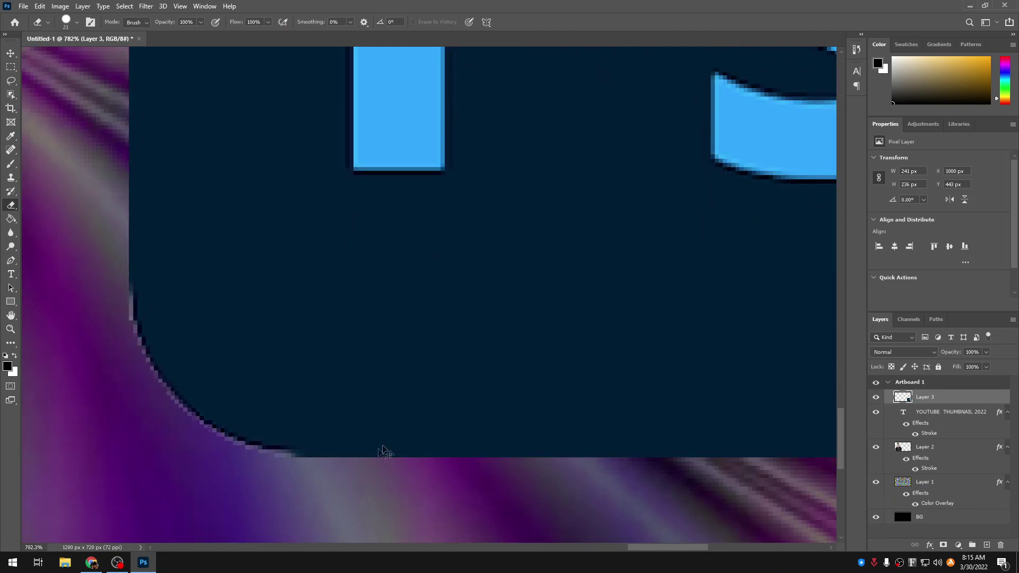
Add a 13 px outside Stroke effect to the Ps logo layer and set its colour to yellow ffe400
scroll(253, 234, down, 5)
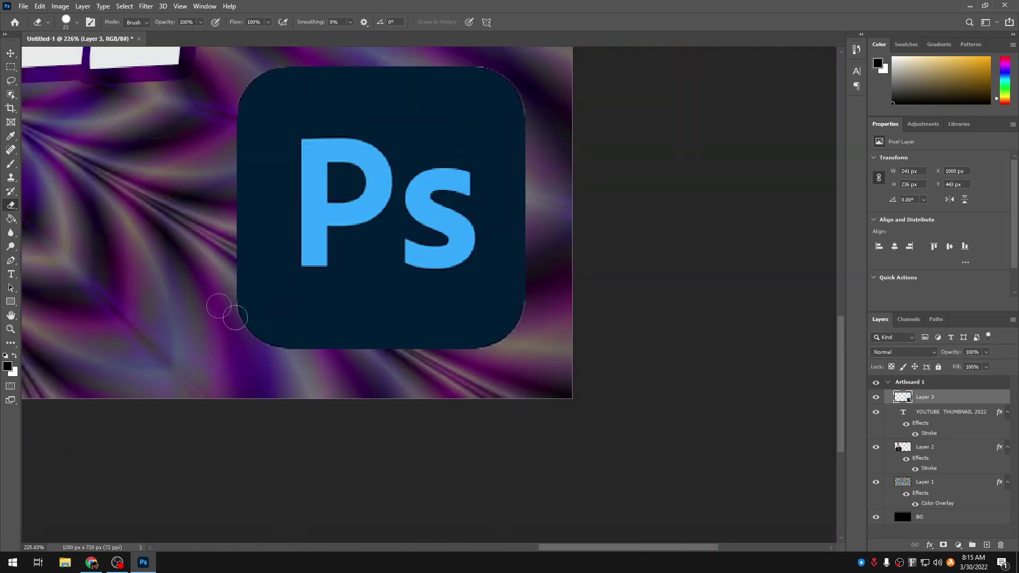
scroll(564, 531, down, 2)
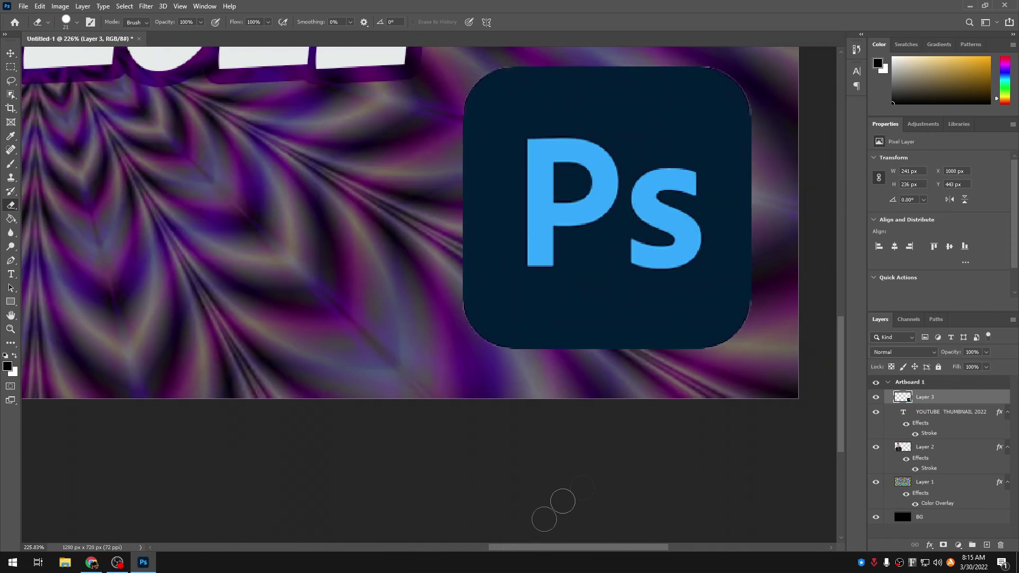
scroll(642, 342, down, 2)
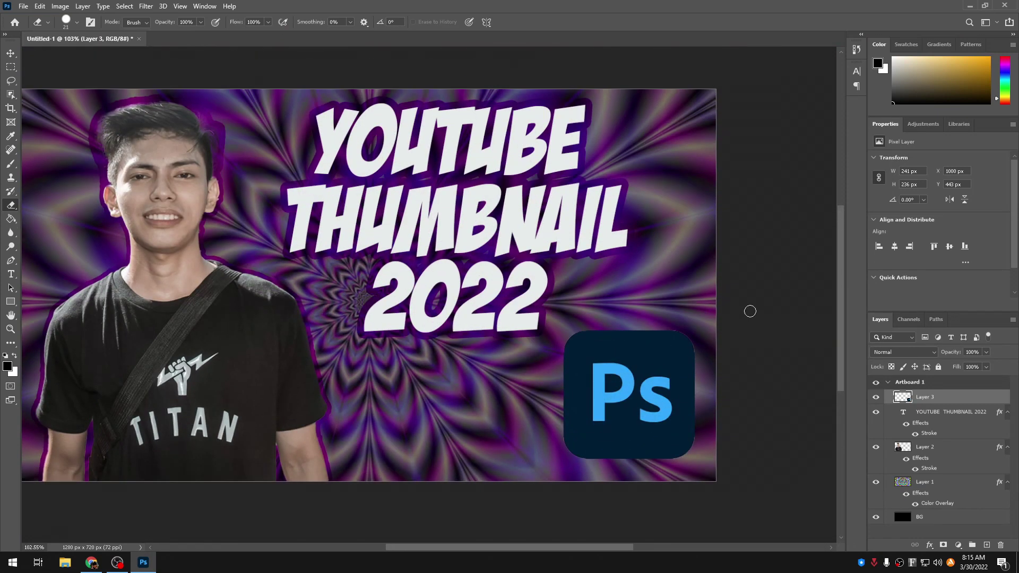
scroll(658, 324, up, 2)
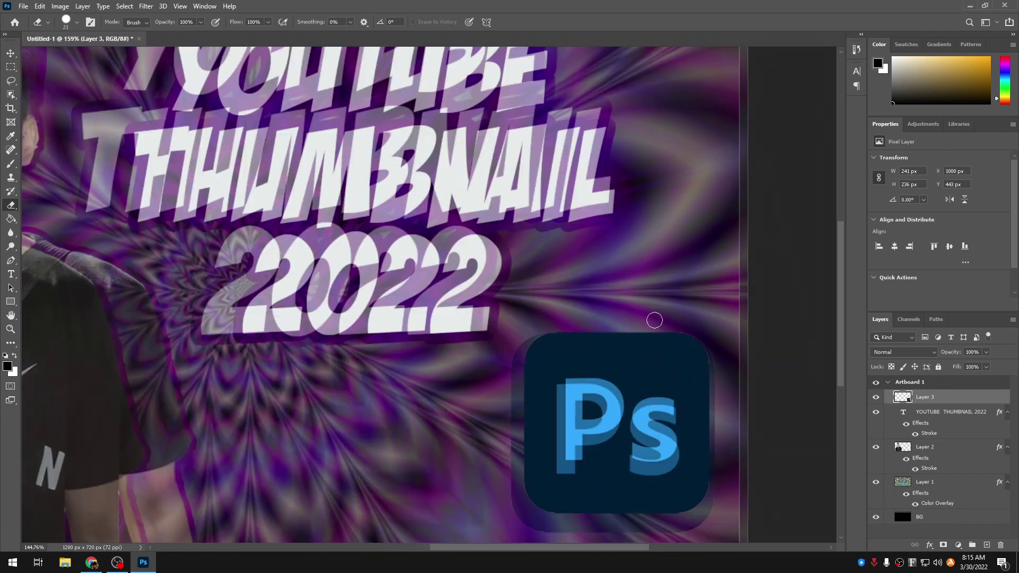
scroll(654, 320, down, 2)
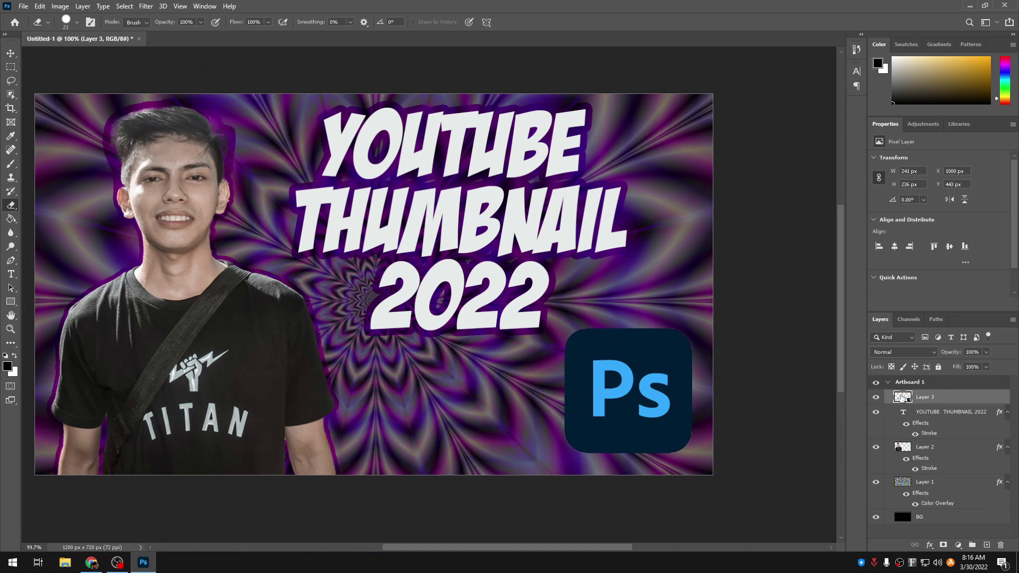
double_click(900, 397)
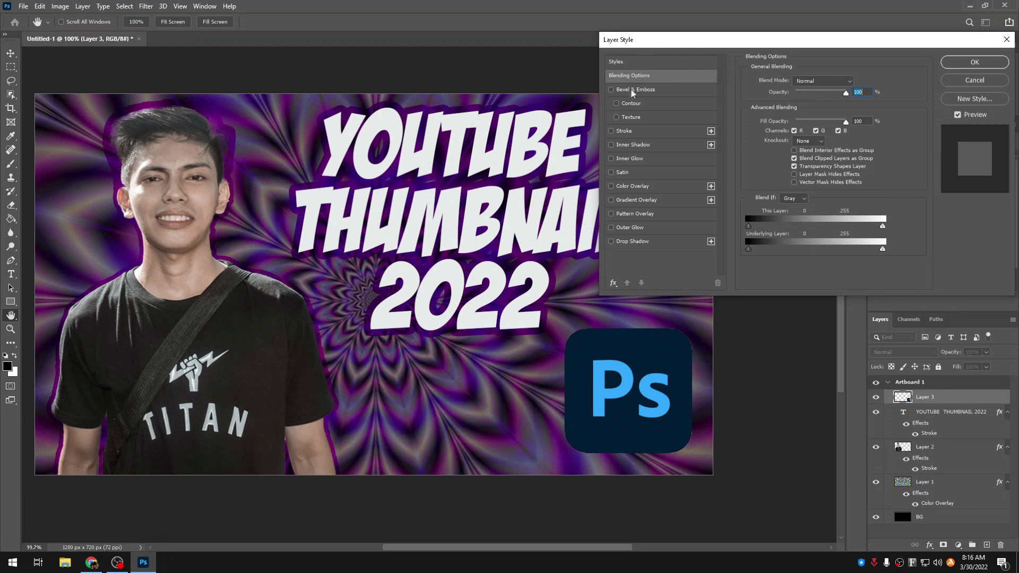
click(629, 132)
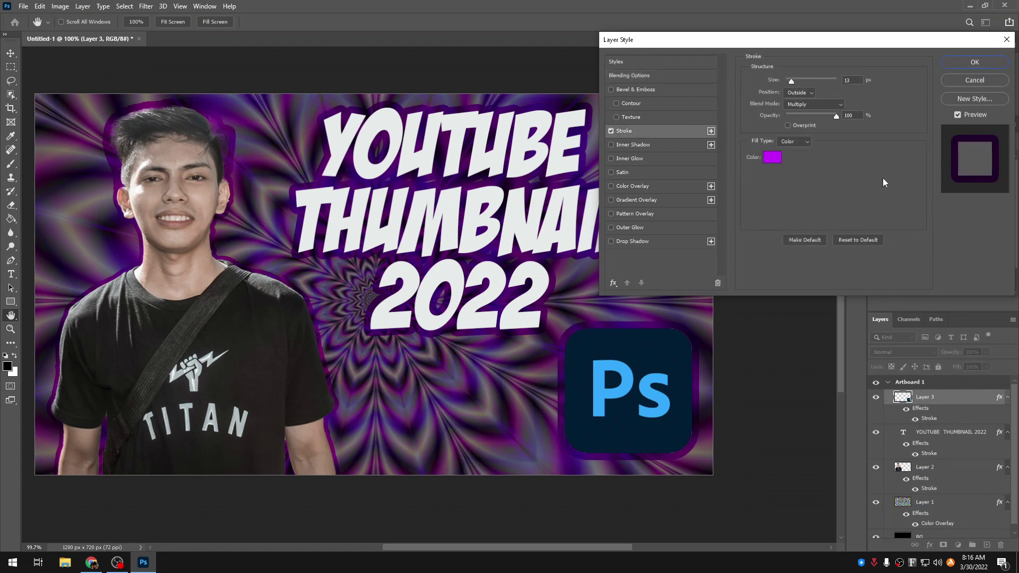
click(772, 158)
text(ffe400)
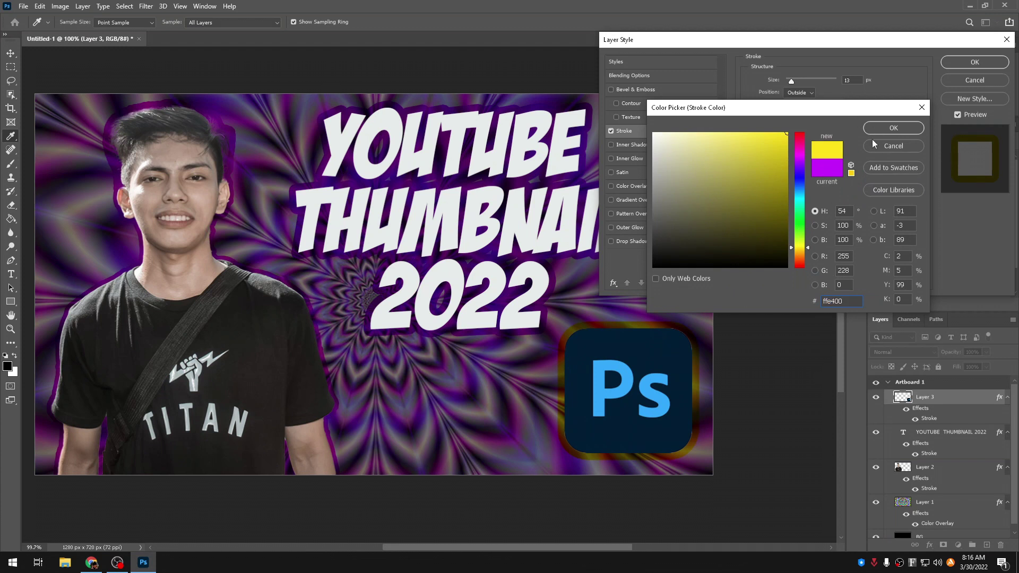
click(893, 128)
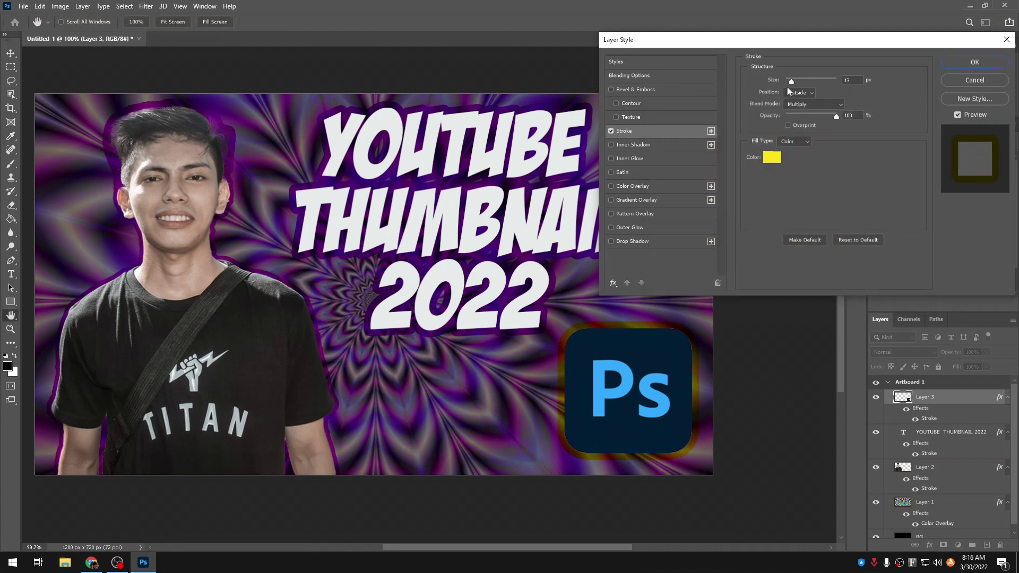
Set the Ps logo stroke's blend mode to Normal and its opacity to 17%
click(823, 102)
click(815, 109)
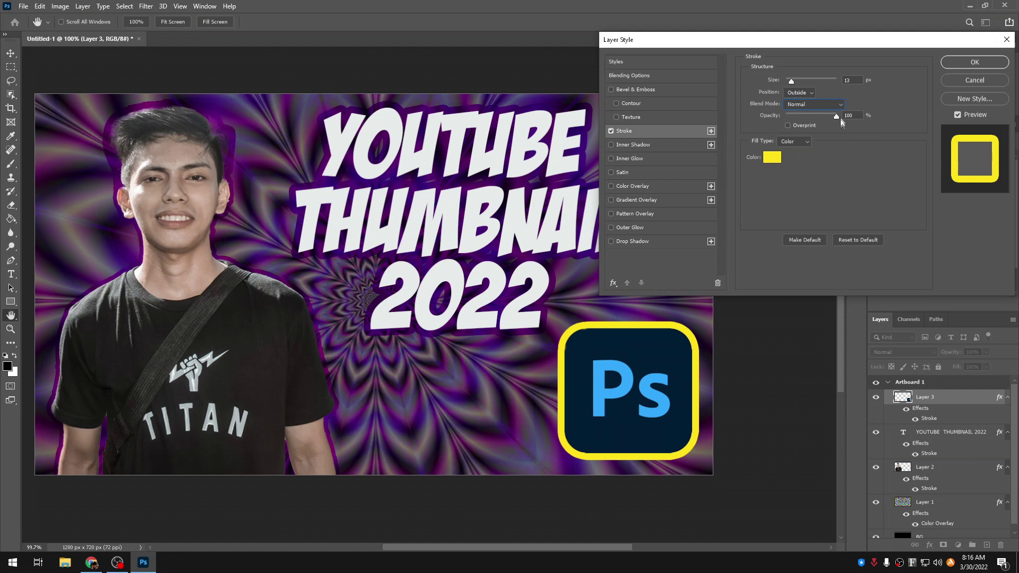
drag(832, 117, 794, 125)
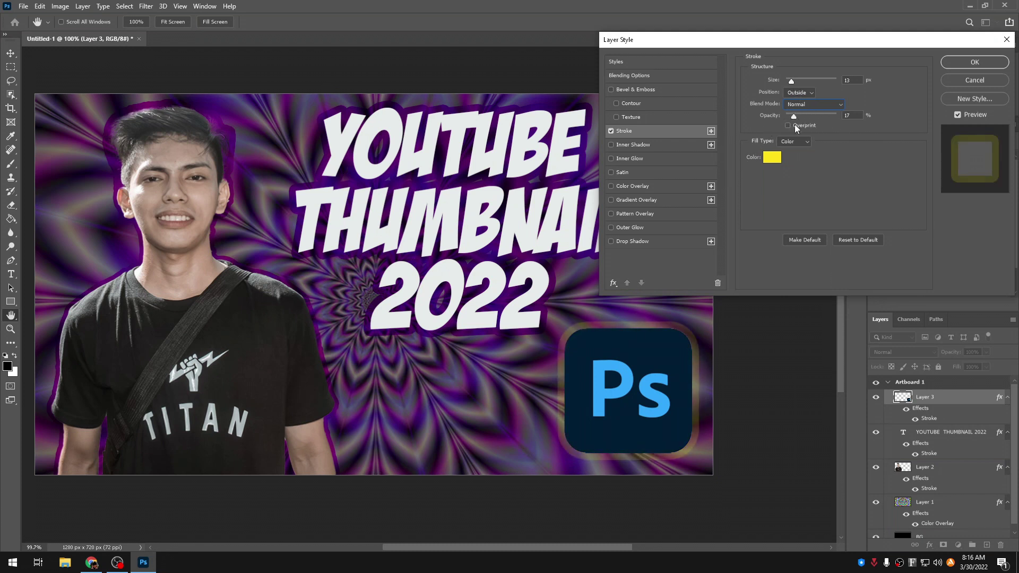
Change the Ps logo stroke's colour to red ff0000, raise its opacity to 39% and apply the layer style
click(772, 157)
mouse_move(800, 248)
mouse_down()
mouse_move(801, 123)
mouse_move(829, 114)
mouse_up()
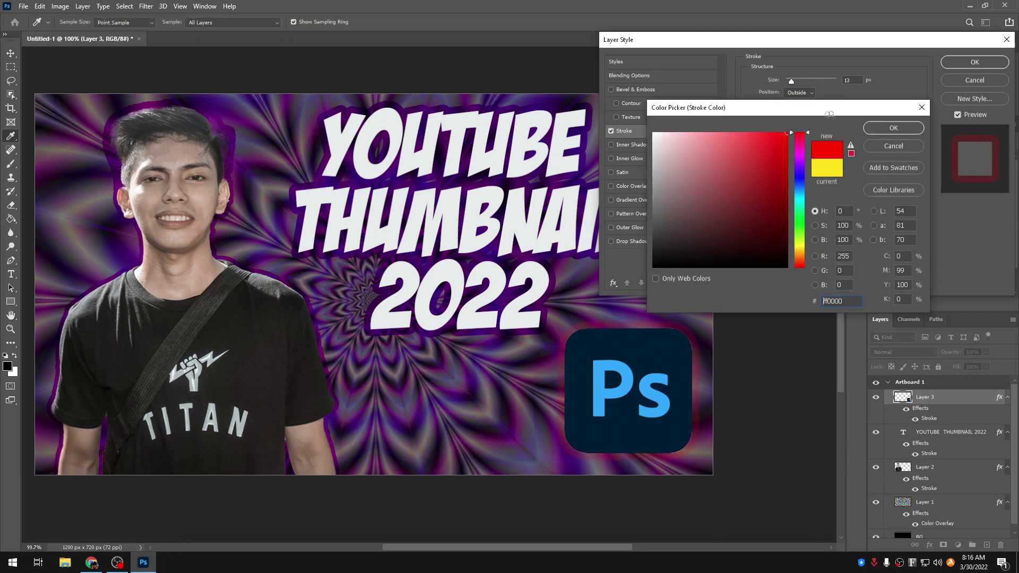
click(889, 130)
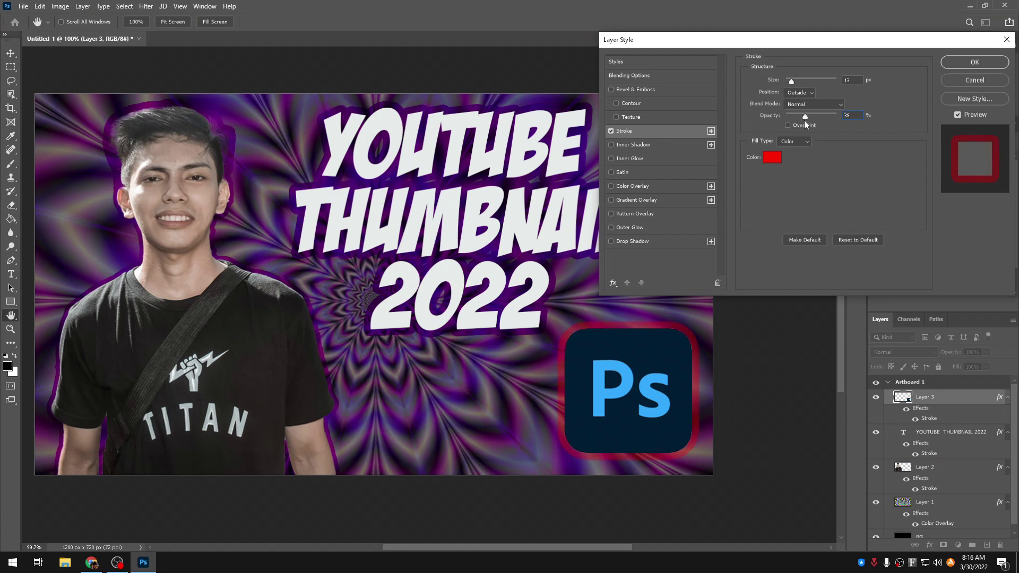
click(974, 62)
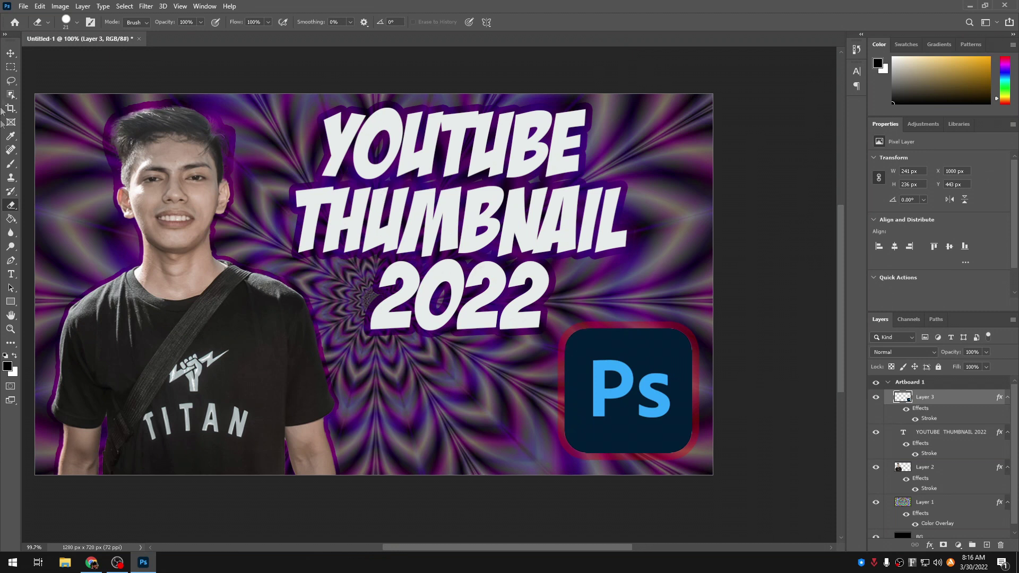
Enlarge the YOUTUBE THUMBNAIL 2022 text layer to about 712 x 524 px
click(10, 55)
ctrl+click(390, 233)
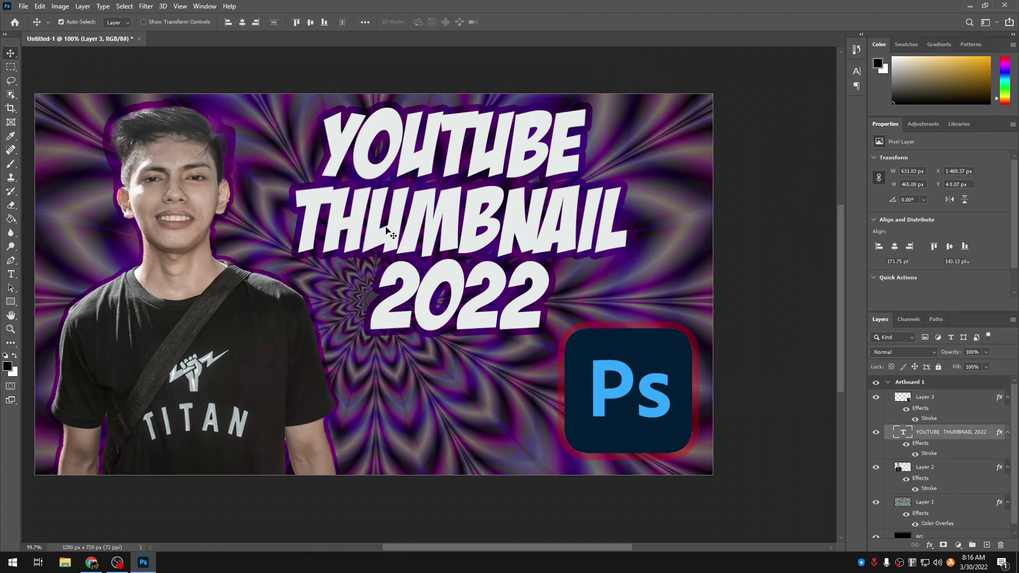
key(ctrl+t)
drag(466, 347, 466, 379)
key(Return)
scroll(406, 267, down, 1)
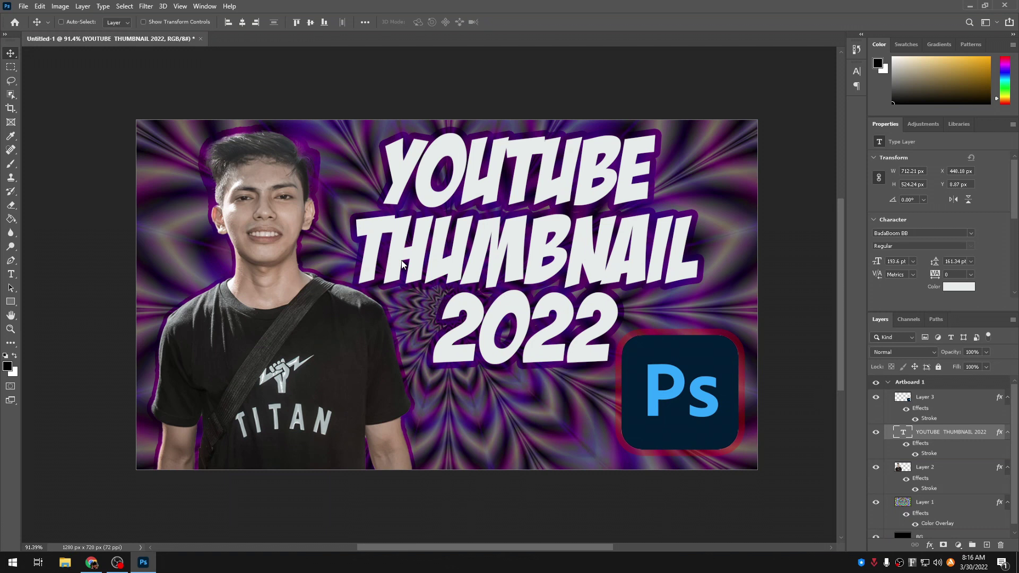
Export the thumbnail for web as a quality 100 JPEG named YT-THUMBNAIL1.jpg on the desktop, and view the file in Windows Photo Viewer
key(ctrl+alt+shift+s)
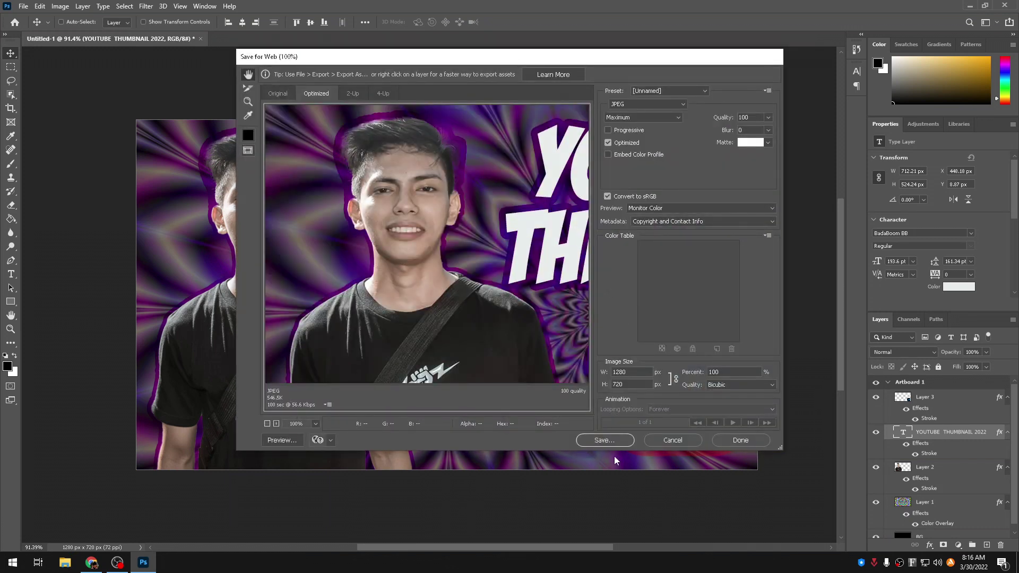
click(605, 440)
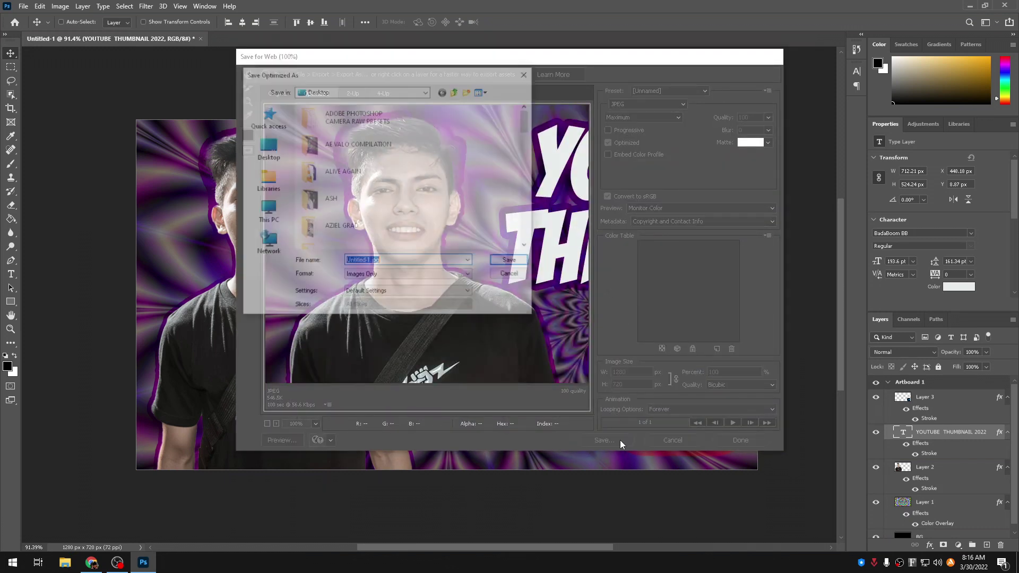
click(277, 154)
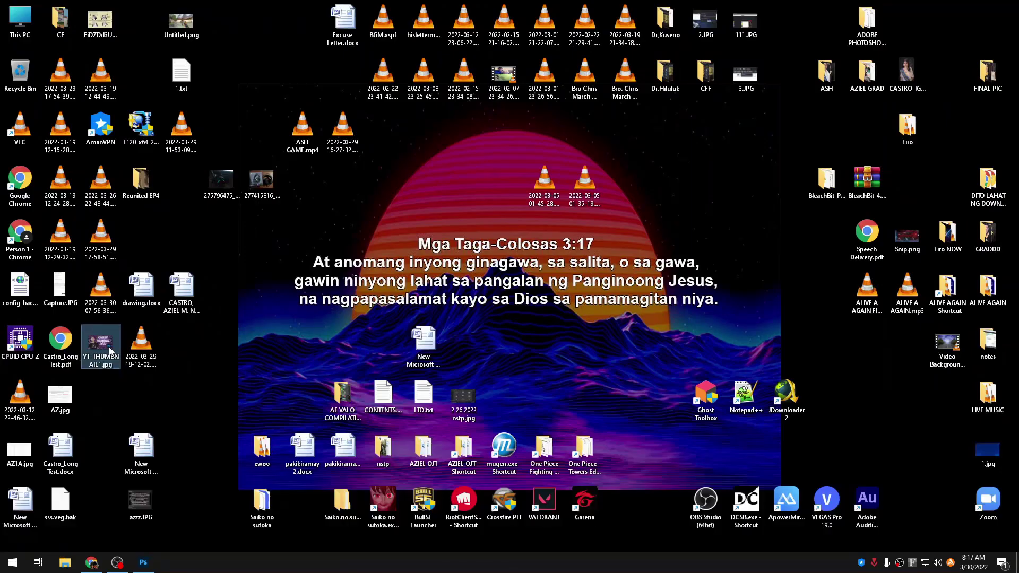
double_click(104, 342)
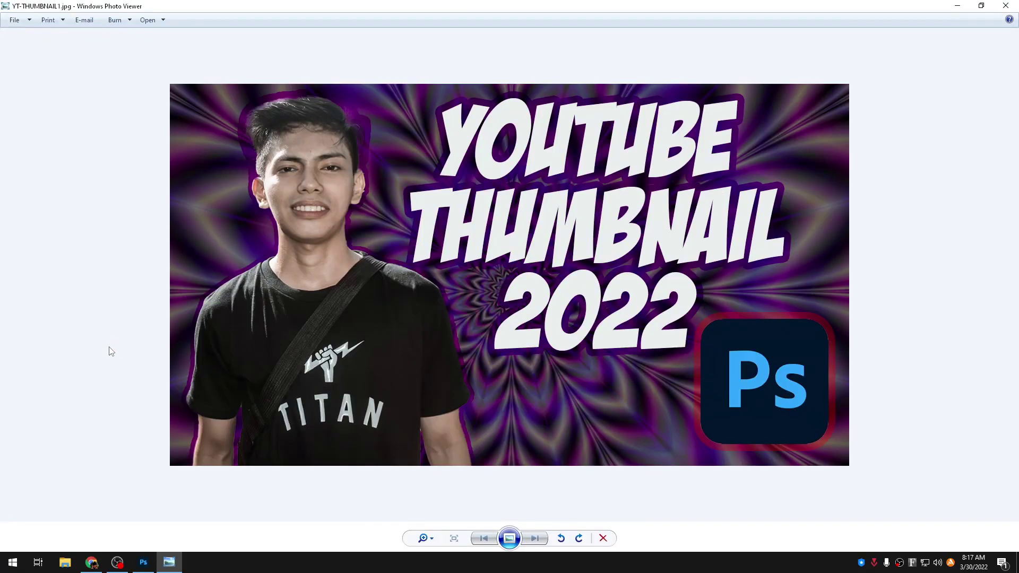
scroll(732, 351, up, 2)
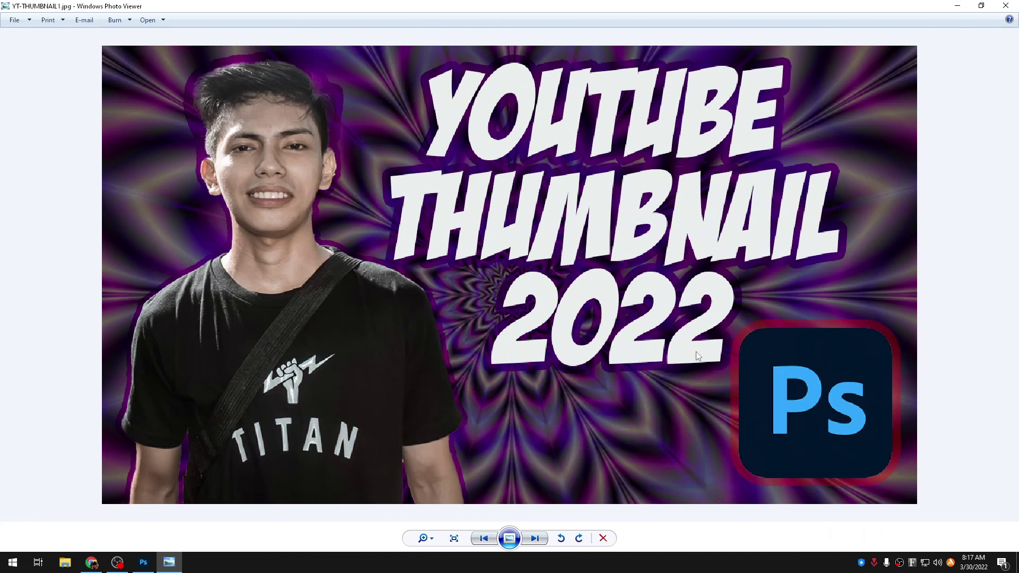